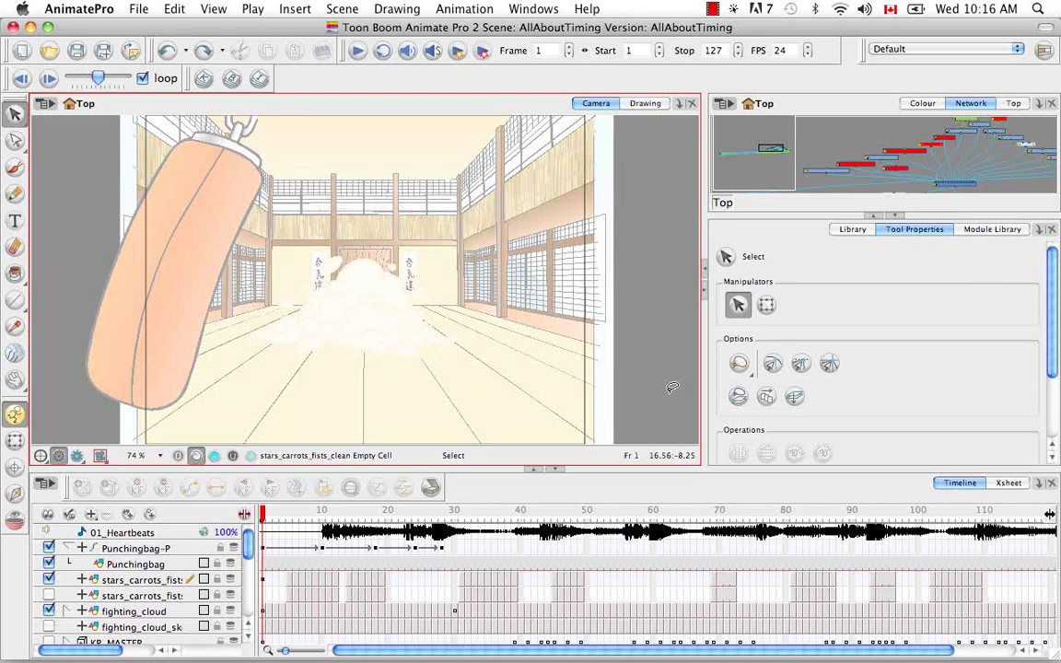
- Show the Xsheet enlarged to fill the workspace and set its cell entry mode to Overwrite
{"action": "left_click", "coordinate": [1010, 483]}
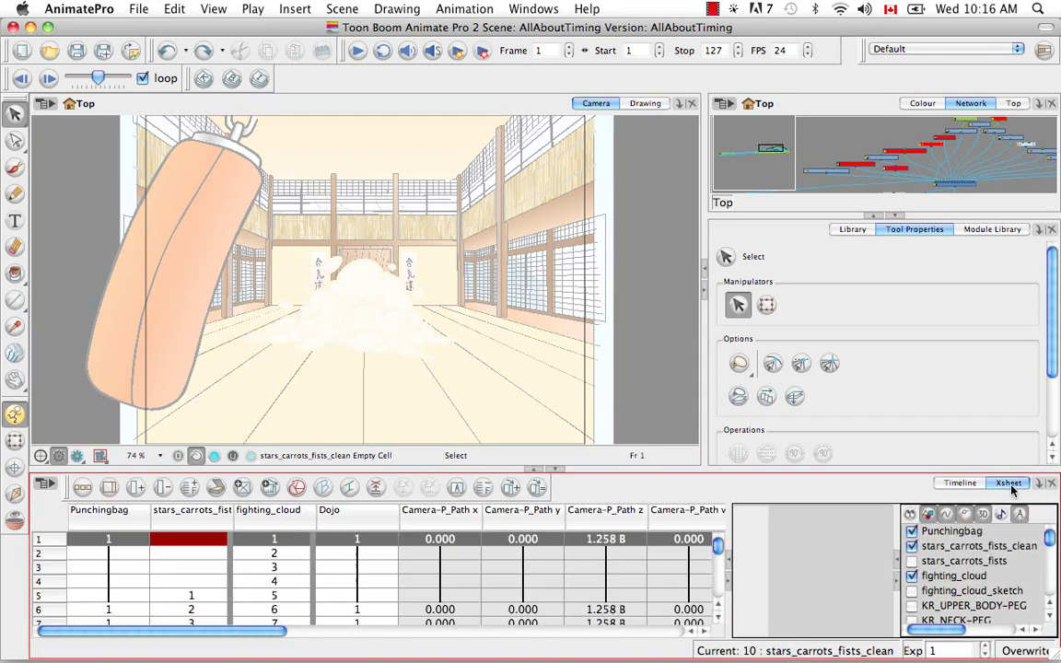
{"action": "left_click", "coordinate": [535, 471]}
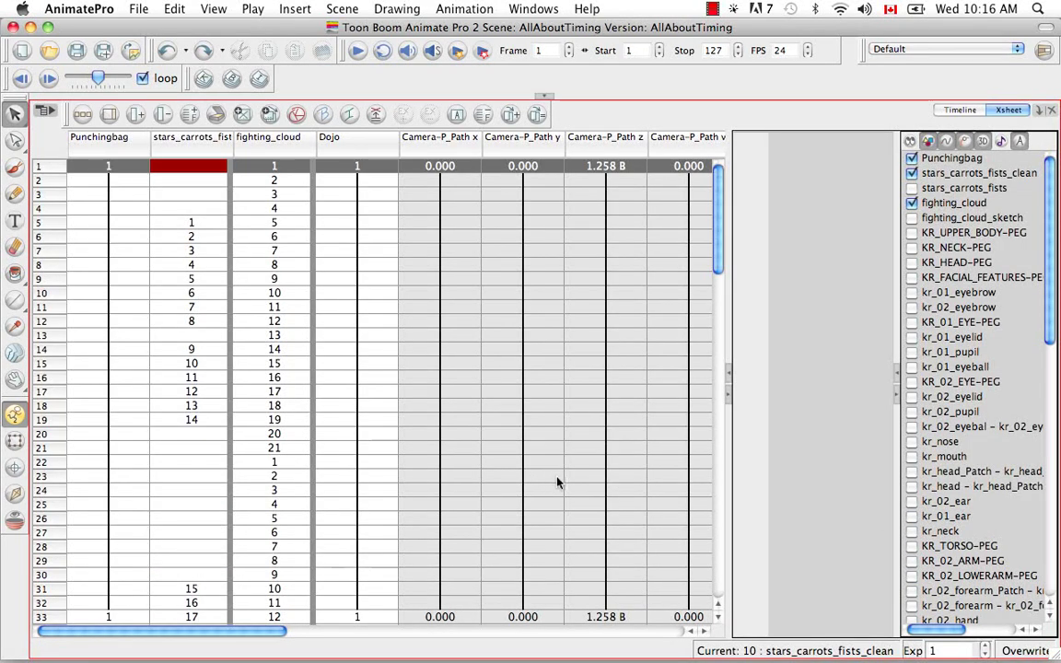
{"action": "left_click", "coordinate": [1025, 652]}
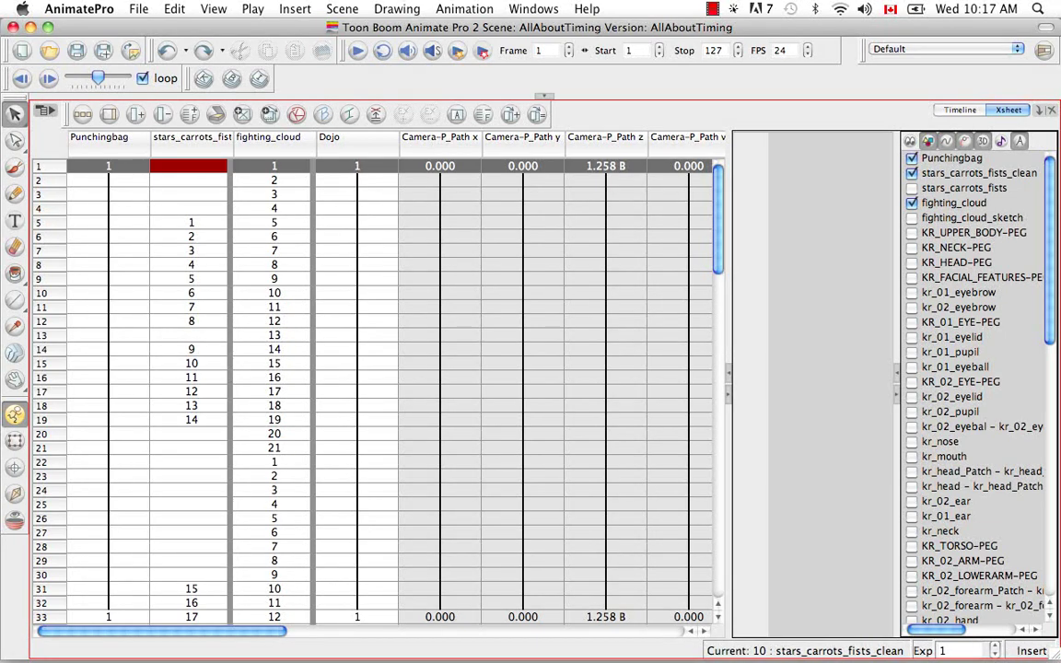
{"action": "left_click", "coordinate": [1032, 652]}
{"action": "left_click", "coordinate": [1032, 652]}
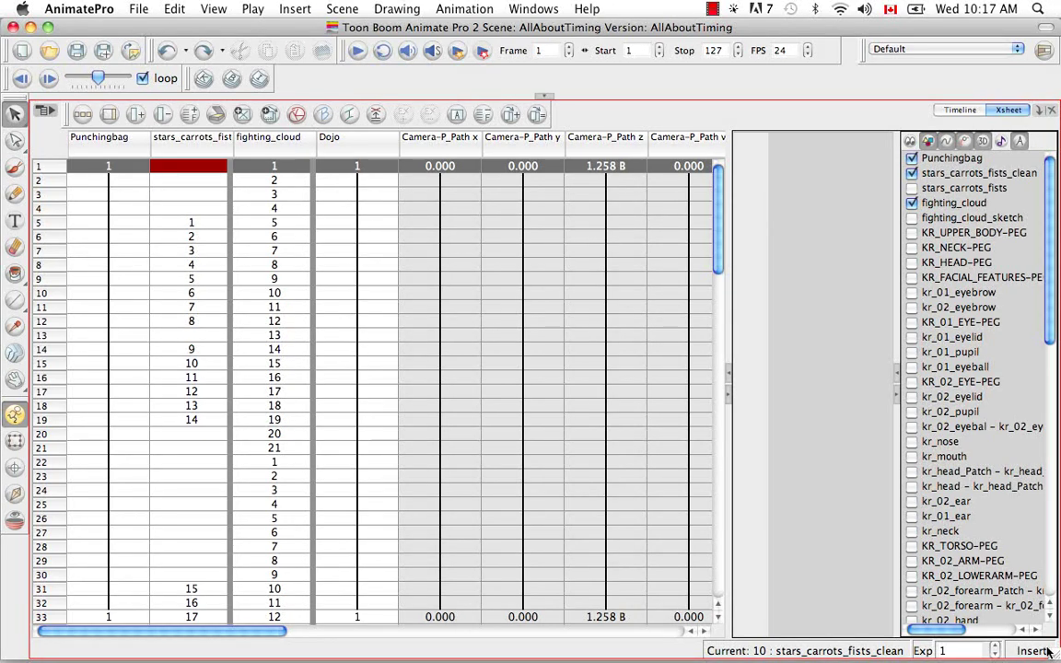
{"action": "left_click", "coordinate": [1046, 652]}
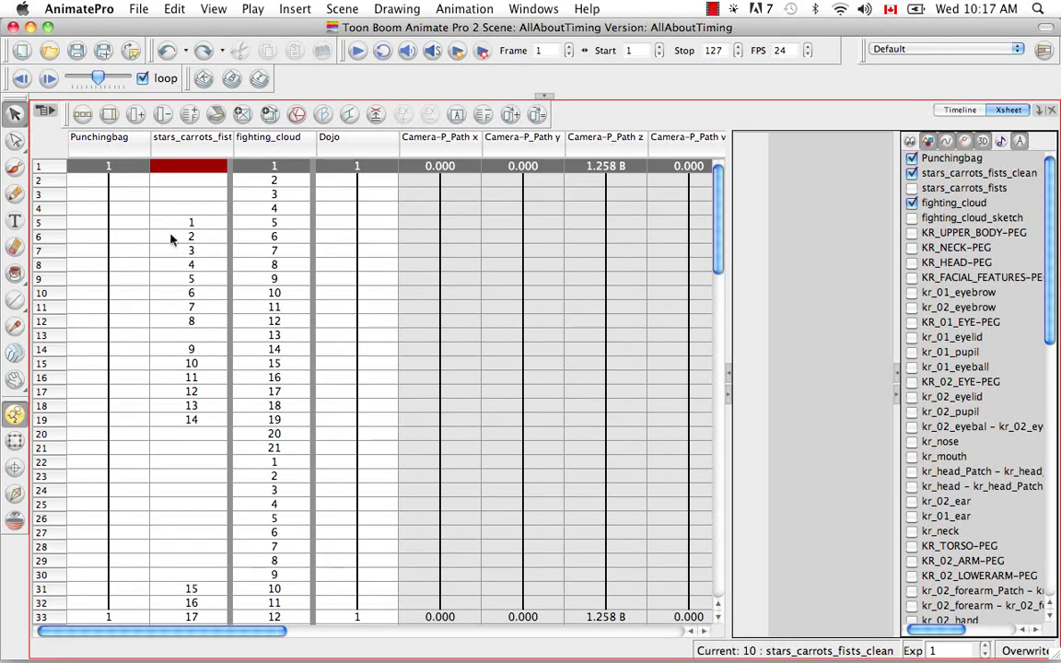
- Replace the drawing exposed at frame 9 of the stars_carrots_fists_clean column with drawing 1
{"action": "left_click", "coordinate": [192, 279]}
{"action": "left_click", "coordinate": [191, 279]}
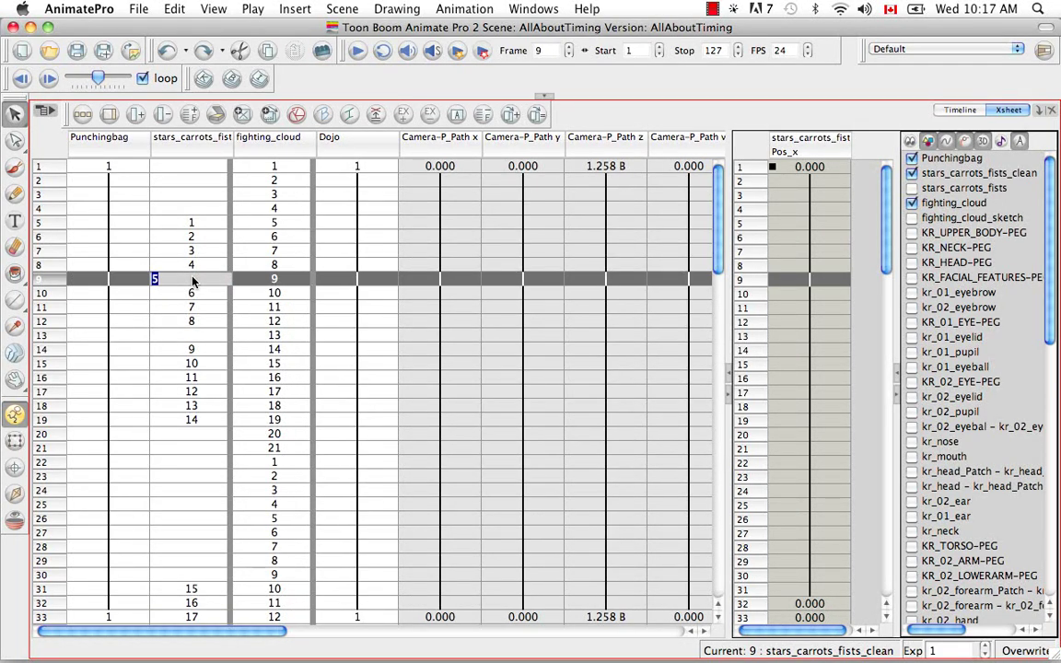
{"action": "type", "text": "1"}
{"action": "key", "text": "Return"}
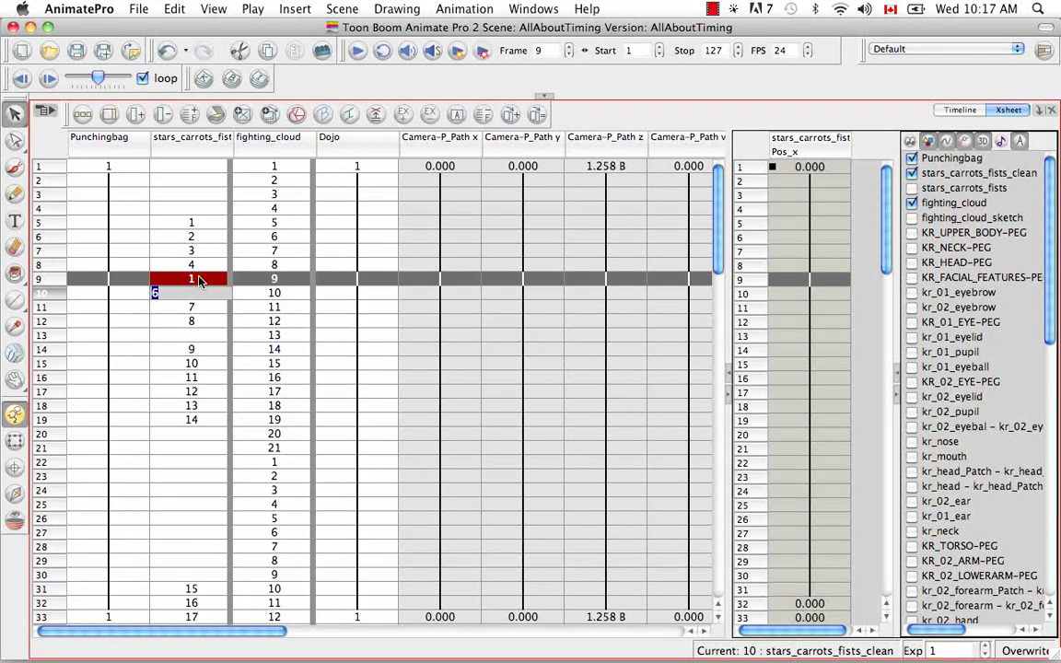
- Switch the cell entry mode to Insert and insert drawing 1 at frame 16 of the stars_carrots_fists_clean column
{"action": "left_click", "coordinate": [1044, 651]}
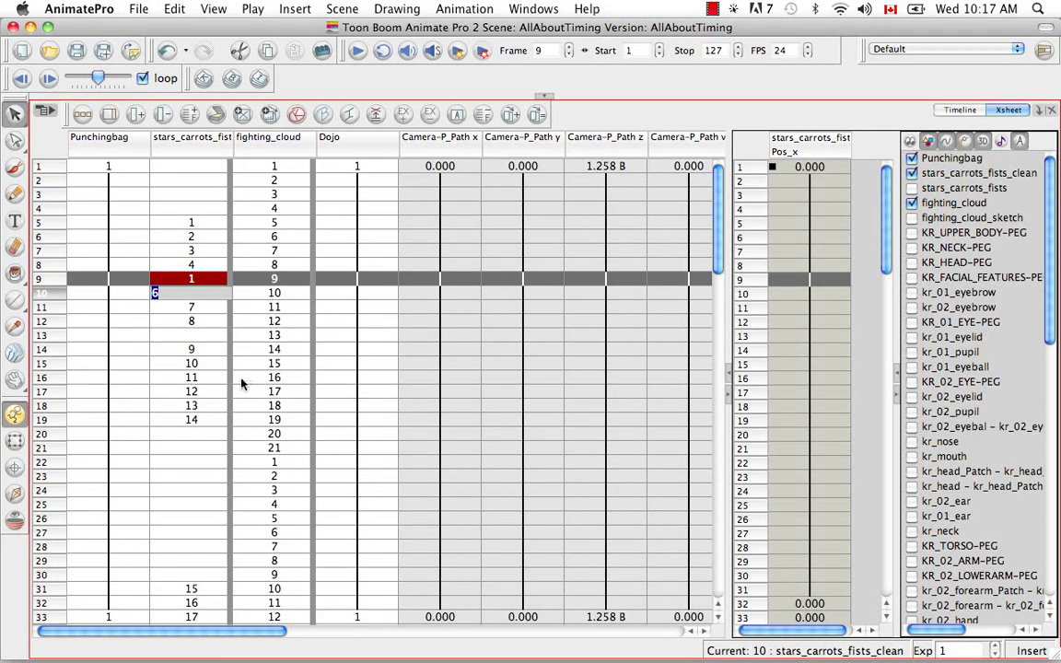
{"action": "left_click", "coordinate": [199, 378]}
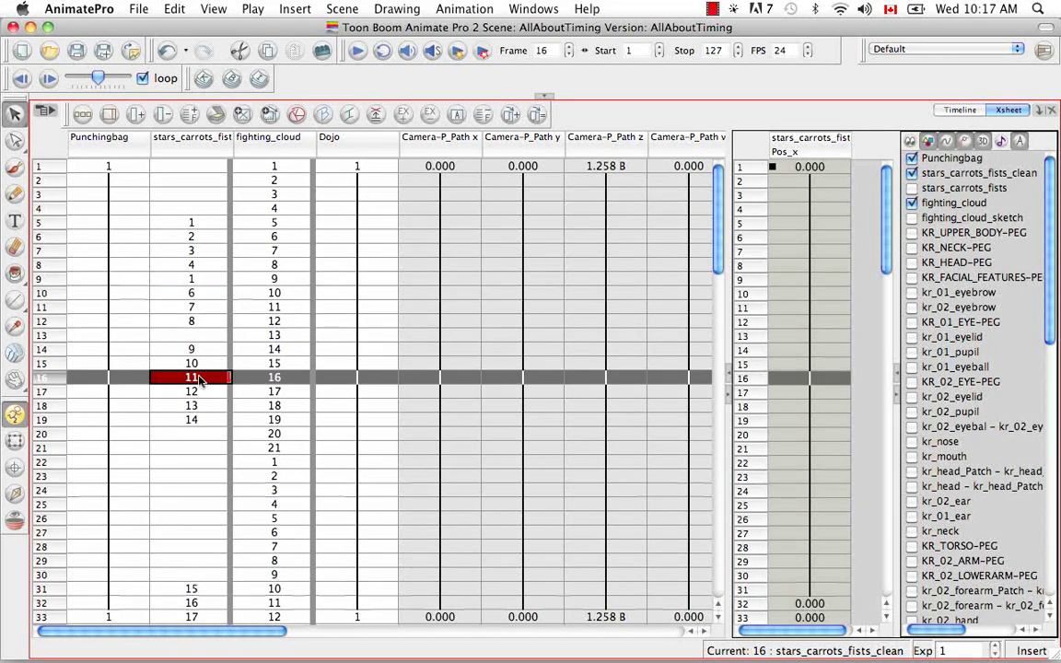
{"action": "type", "text": "1"}
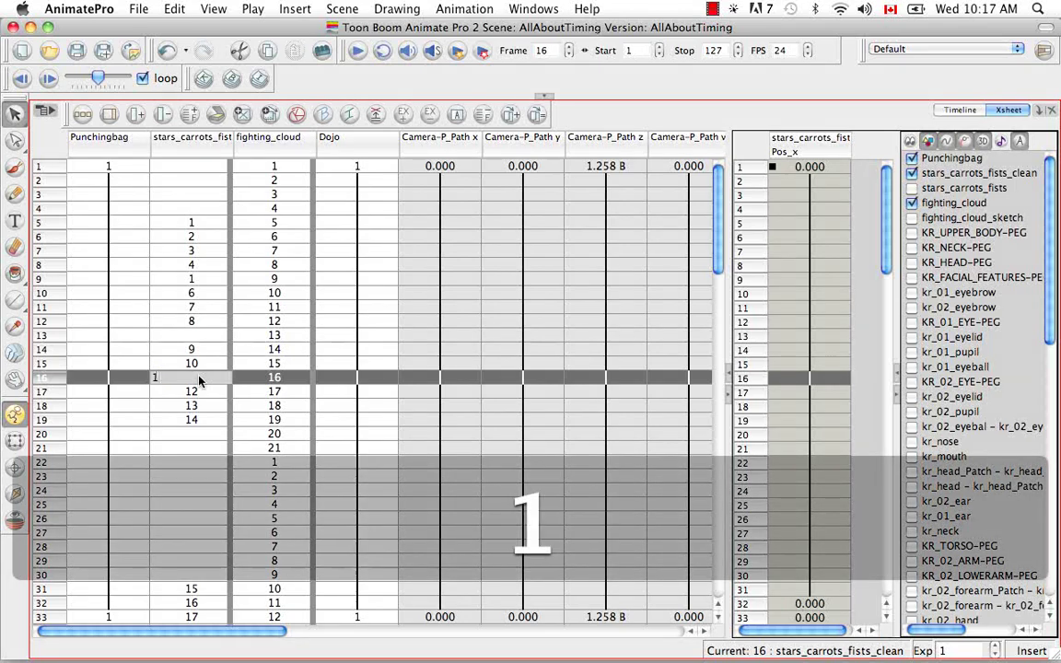
{"action": "key", "text": "Return"}
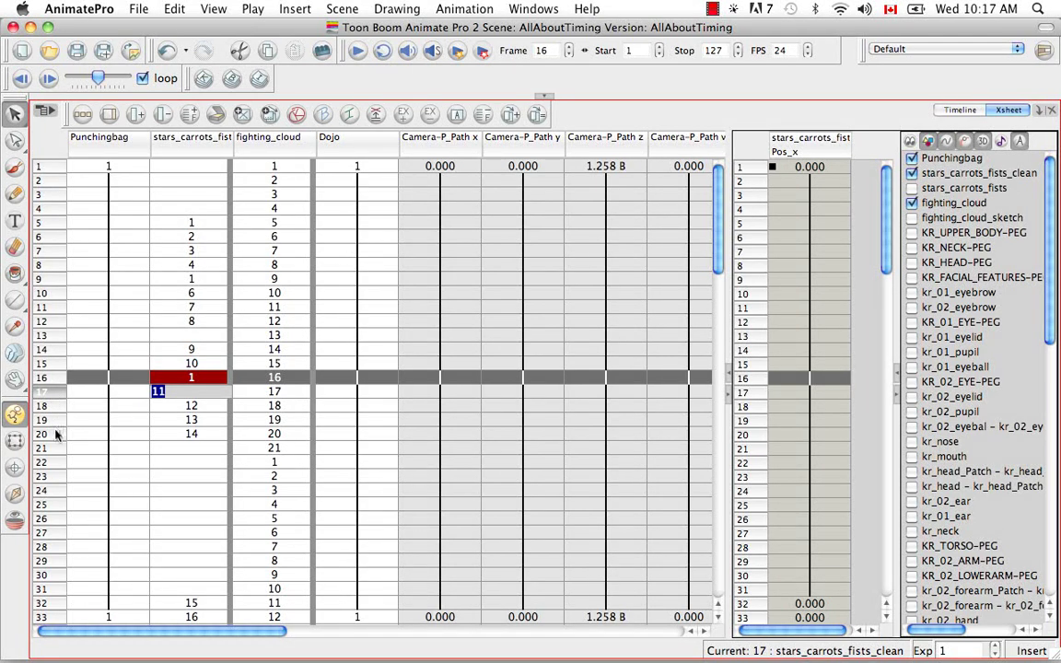
{"action": "left_click", "coordinate": [179, 436]}
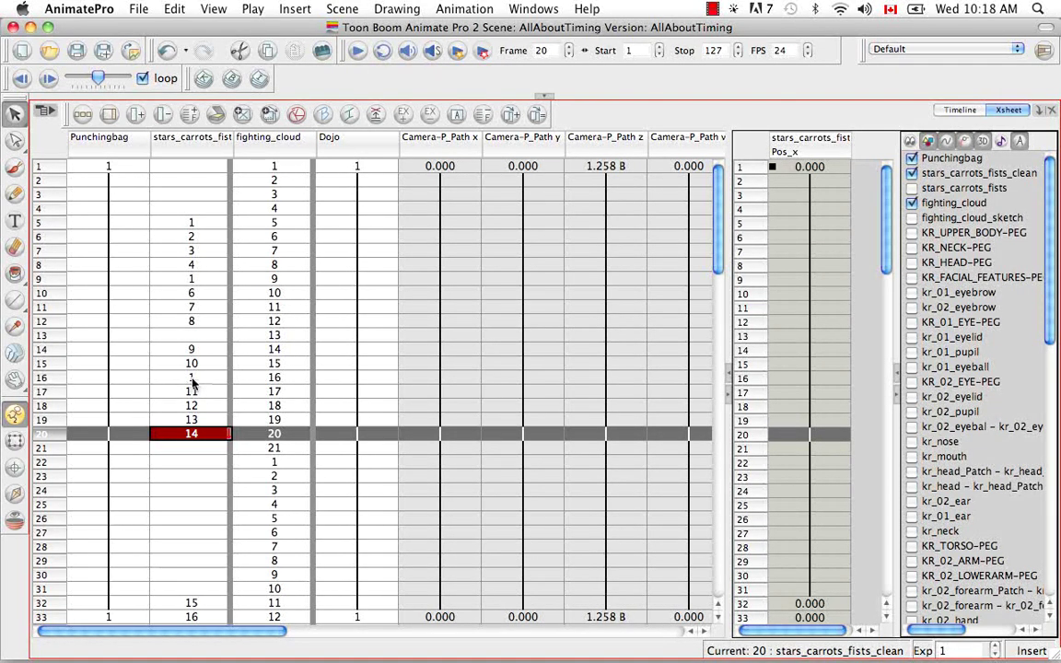
- Insert drawing 5 at frame 9 of the stars_carrots_fists_clean column and leave cell editing
{"action": "left_click", "coordinate": [192, 278]}
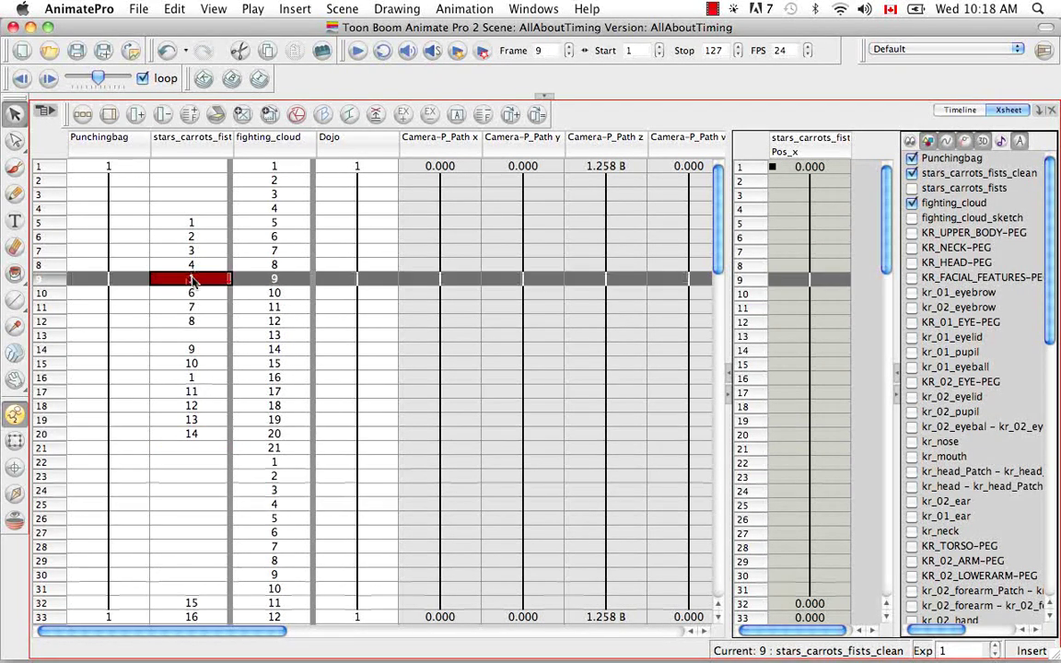
{"action": "left_click", "coordinate": [192, 279]}
{"action": "type", "text": "5"}
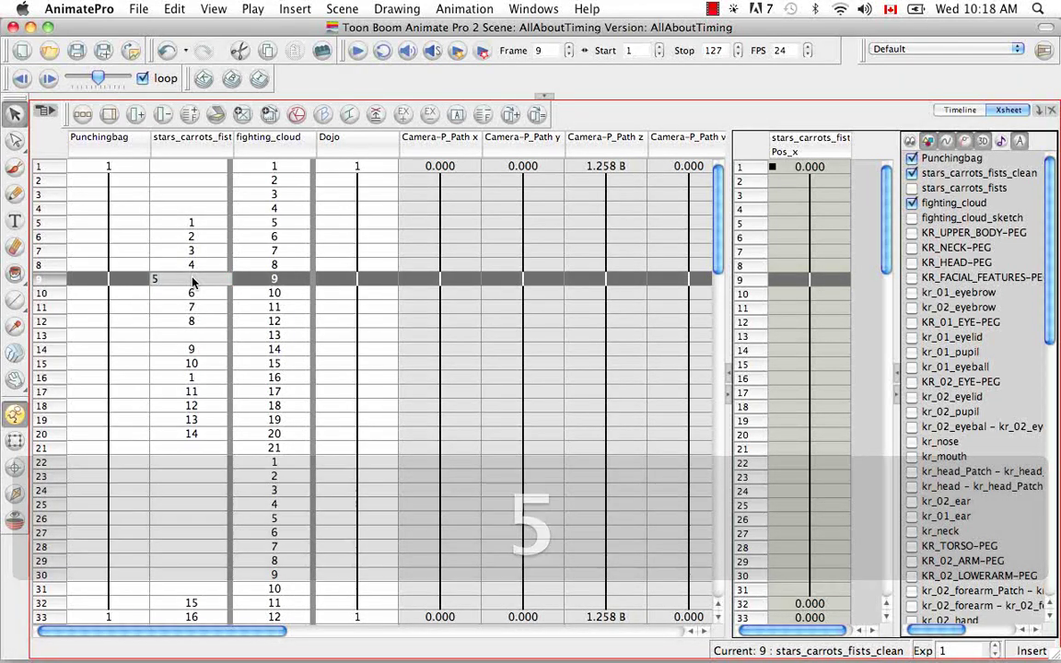
{"action": "key", "text": "Return"}
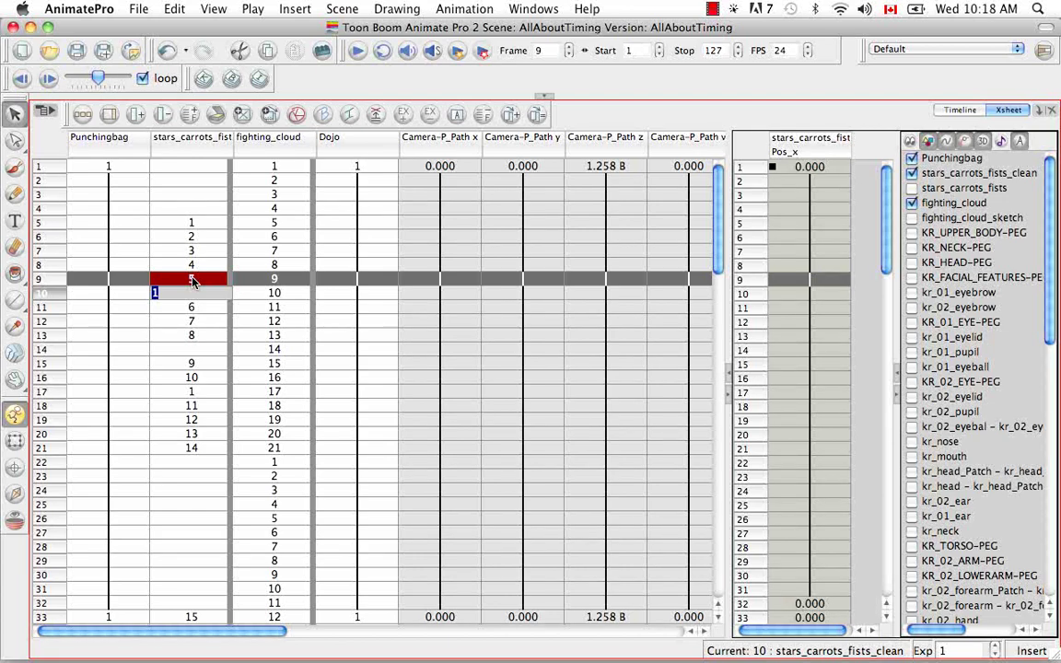
{"action": "key", "text": "Escape"}
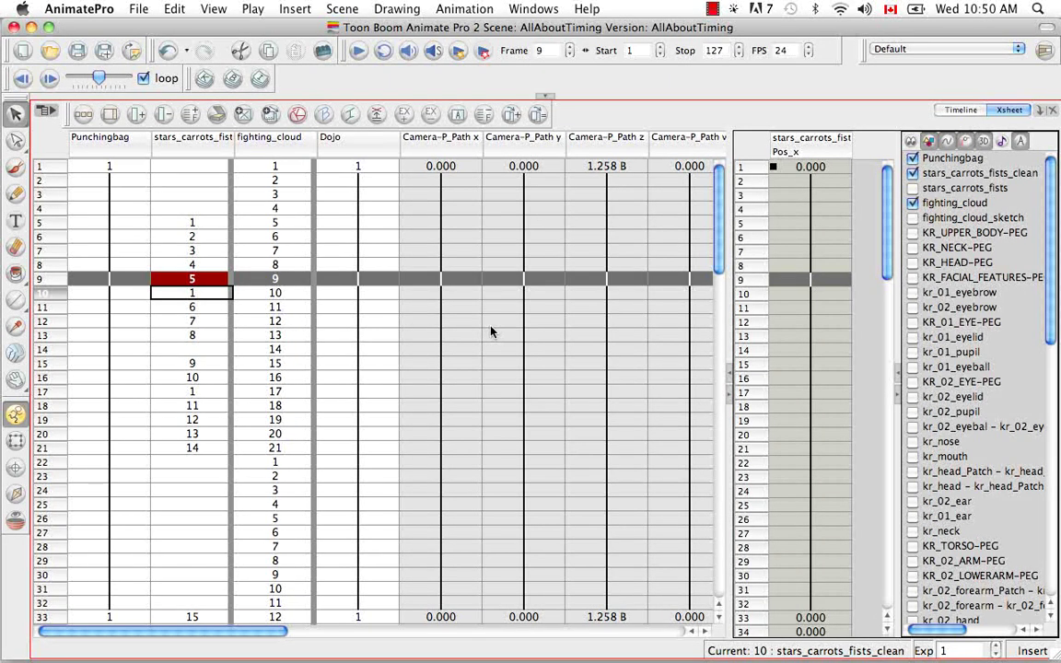
- Set a custom Hold Exposure value of 5 cells, with frame 23 of the stars_carrots_fists_clean column selected
{"action": "left_click", "coordinate": [198, 476]}
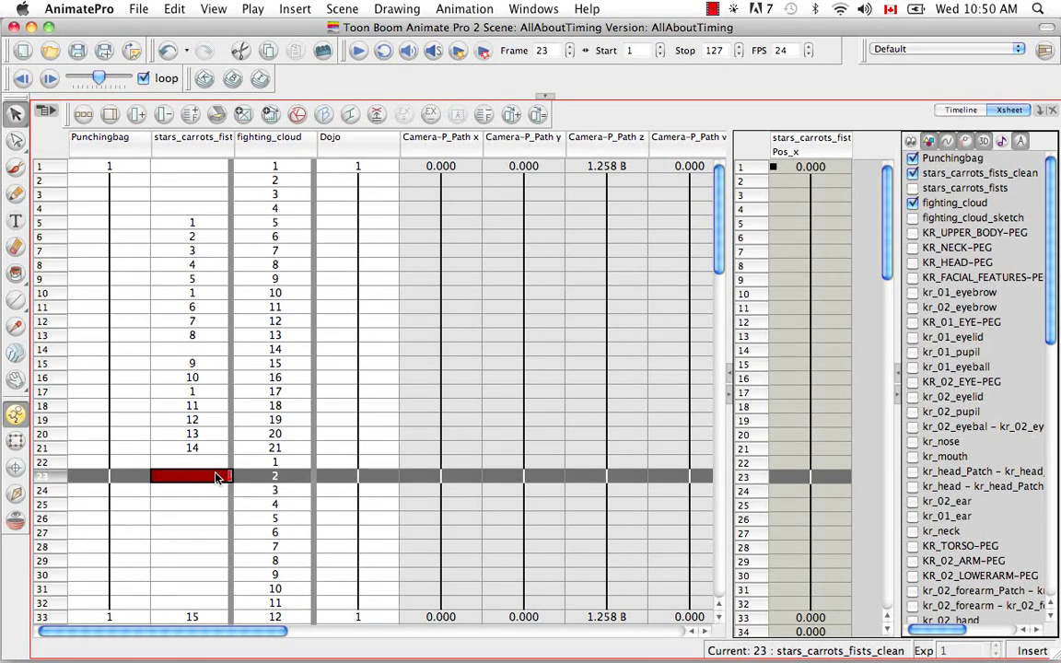
{"action": "left_click", "coordinate": [455, 11]}
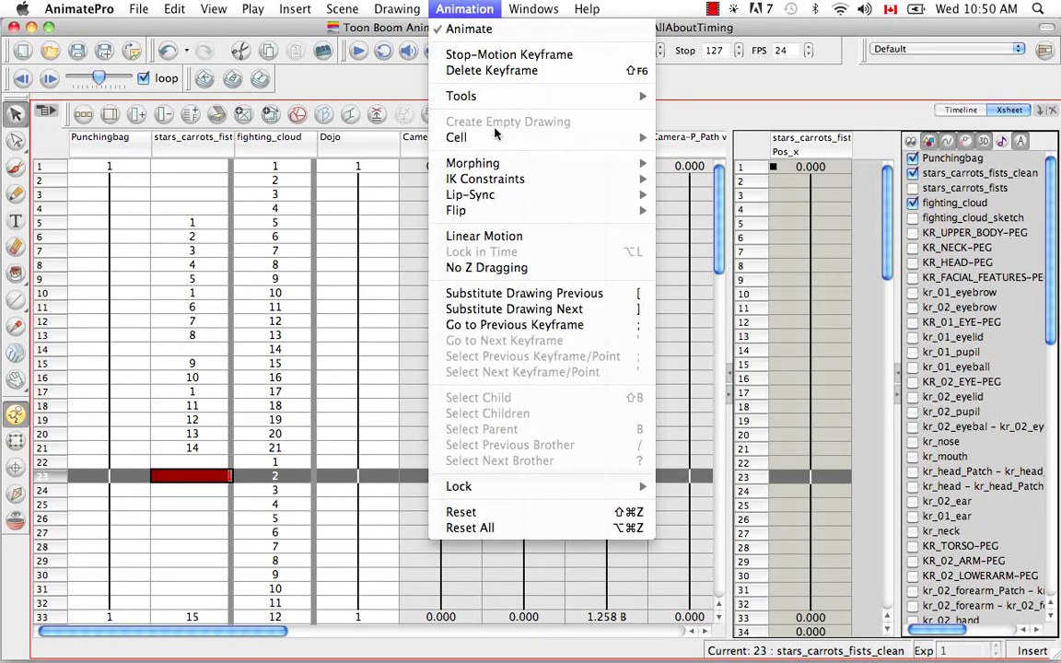
{"action": "mouse_move", "coordinate": [456, 137]}
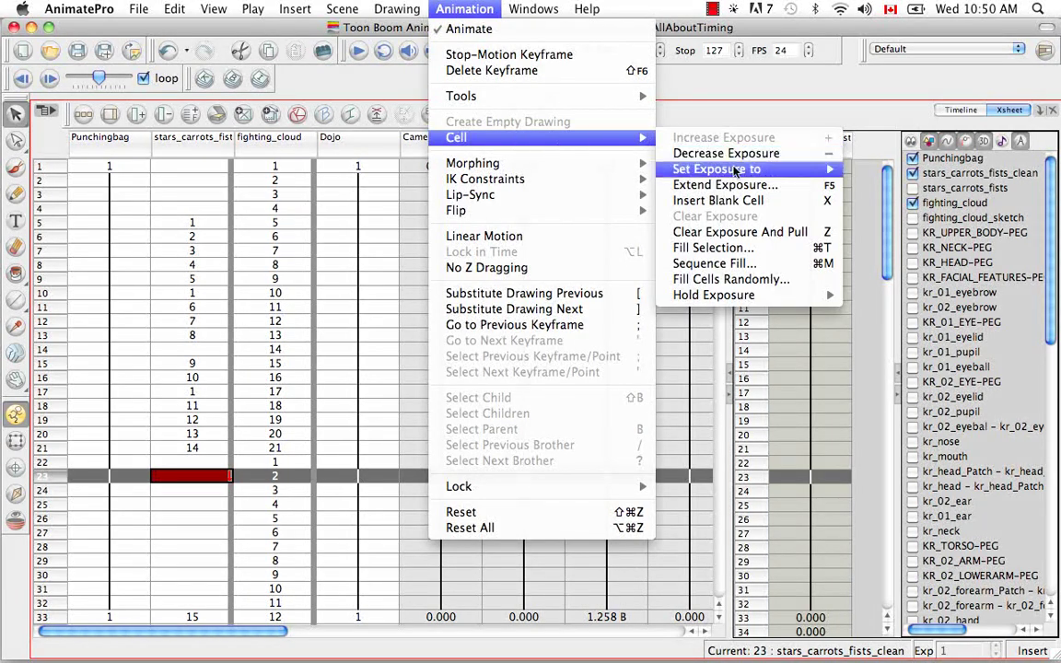
{"action": "mouse_move", "coordinate": [769, 296]}
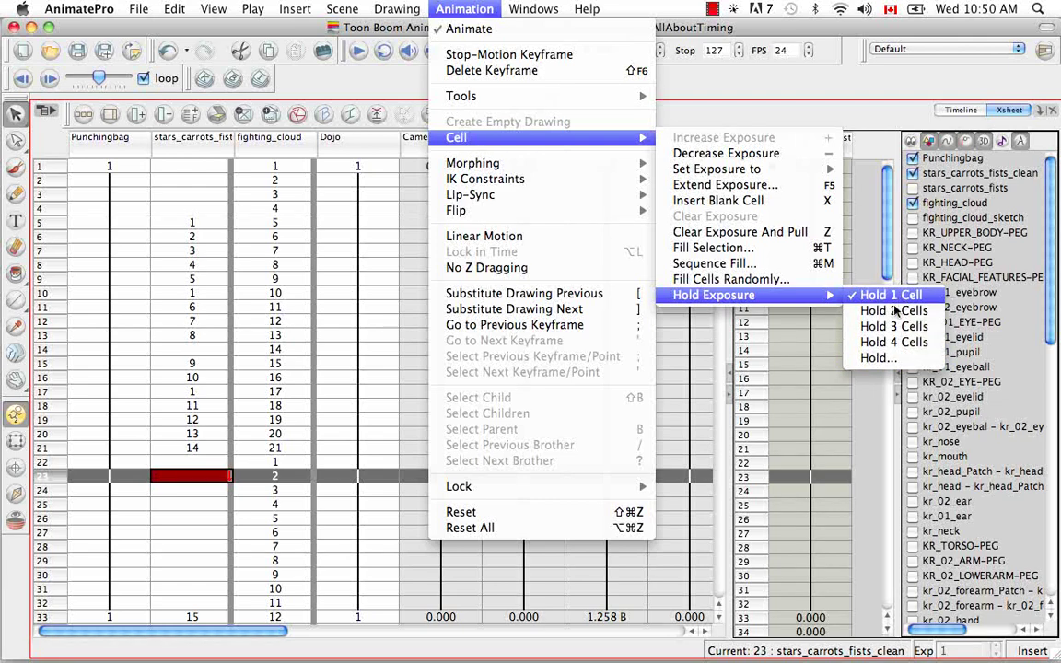
{"action": "left_click", "coordinate": [870, 360]}
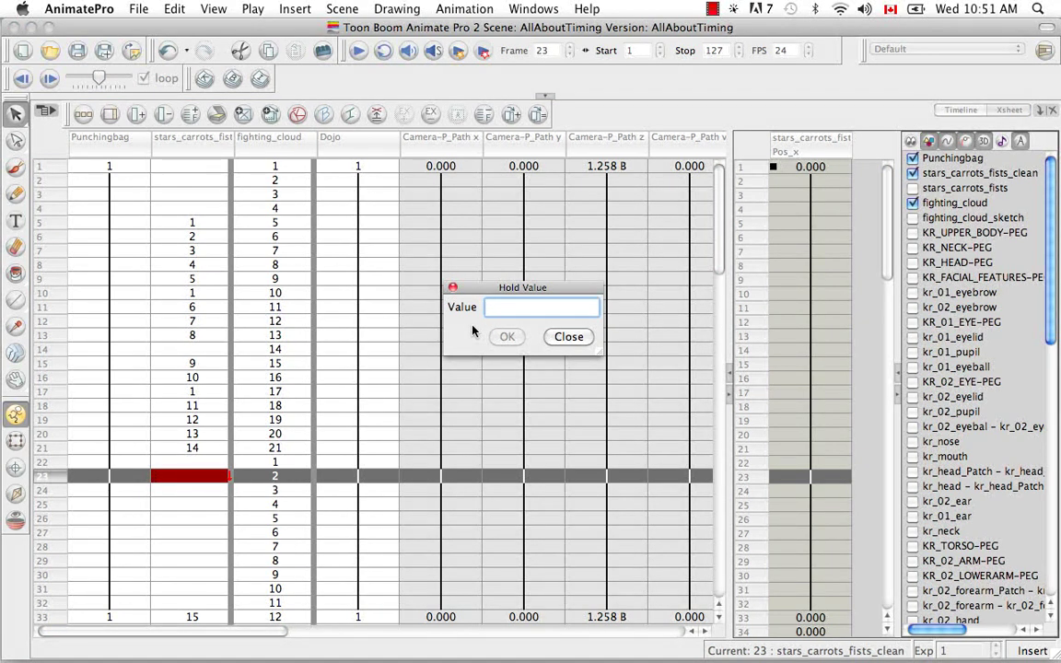
{"action": "type", "text": "5"}
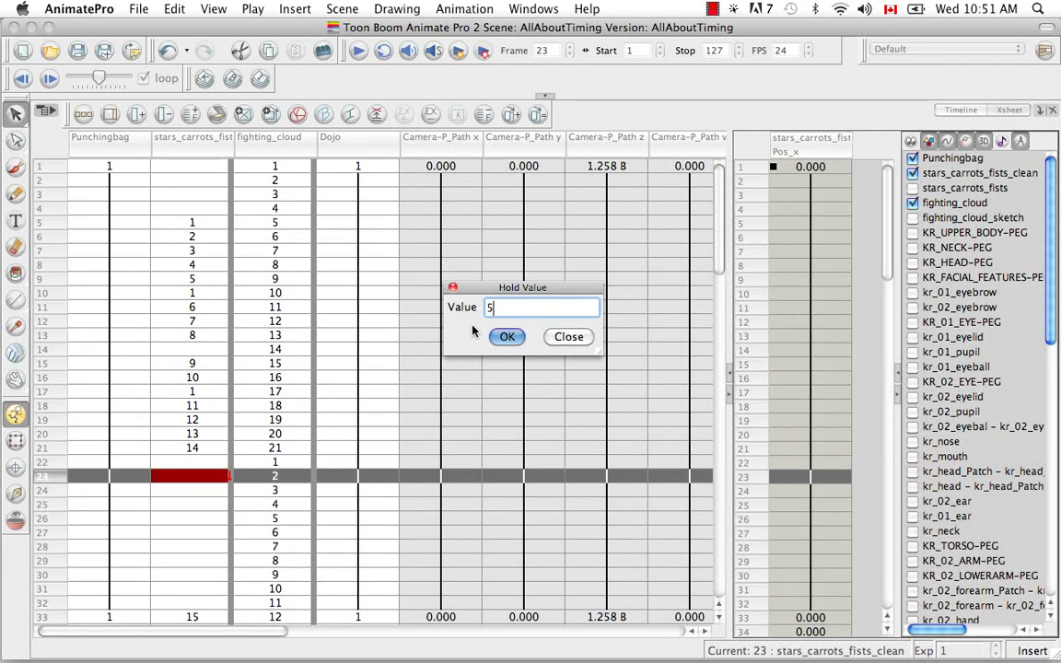
{"action": "left_click", "coordinate": [507, 337]}
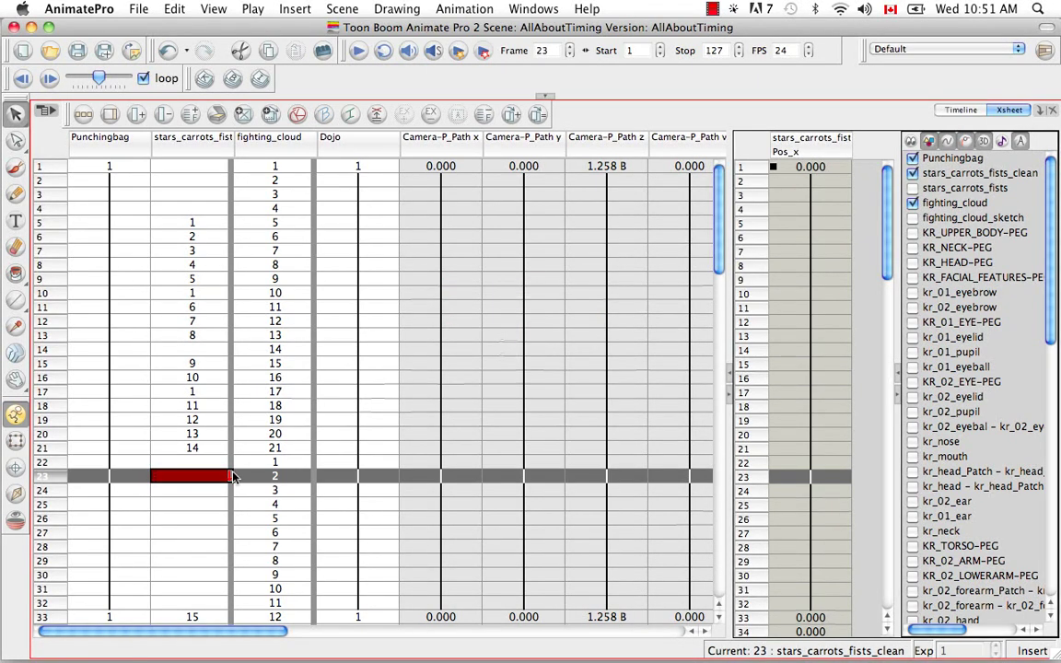
- Enter drawing 1 at frame 23 and drawing 2 at frame 28 of the stars_carrots_fists_clean column
{"action": "double_click", "coordinate": [196, 478]}
{"action": "type", "text": "1"}
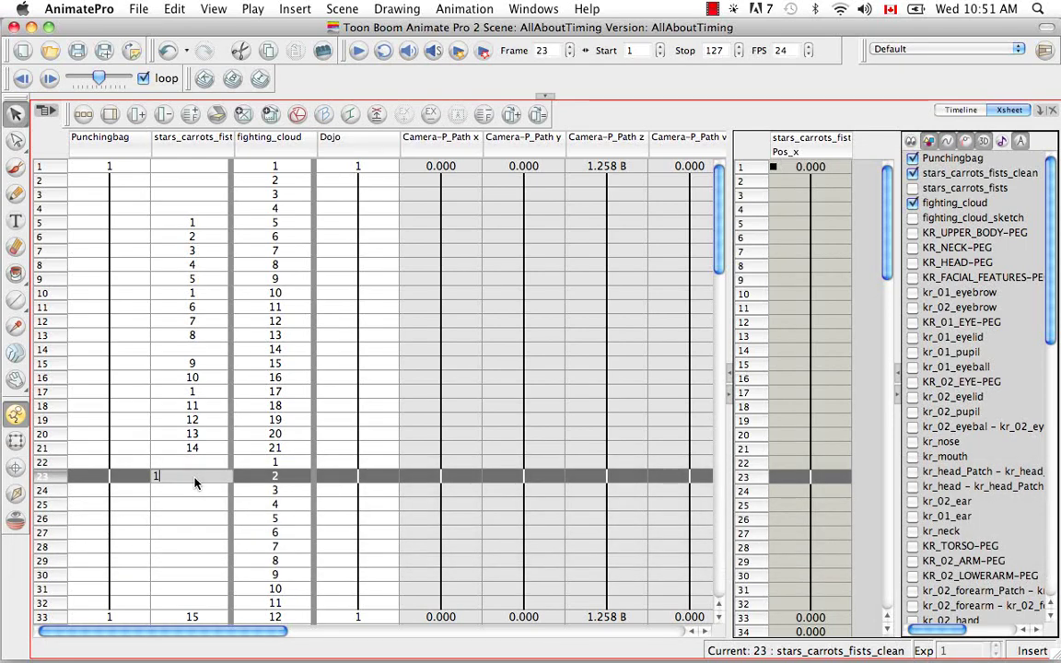
{"action": "key", "text": "Return"}
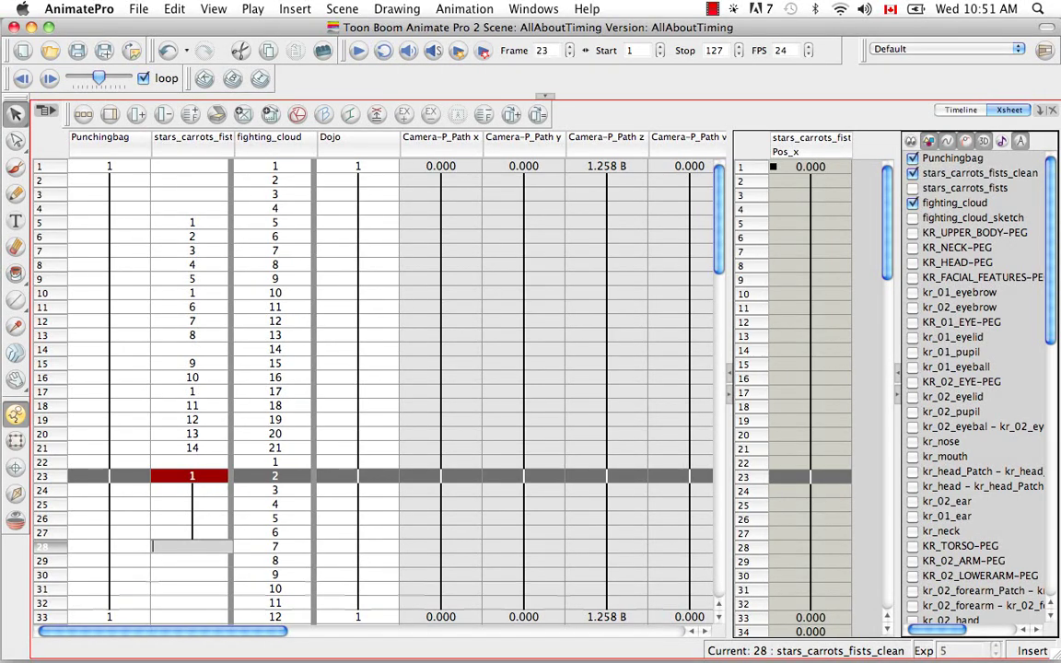
{"action": "type", "text": "2"}
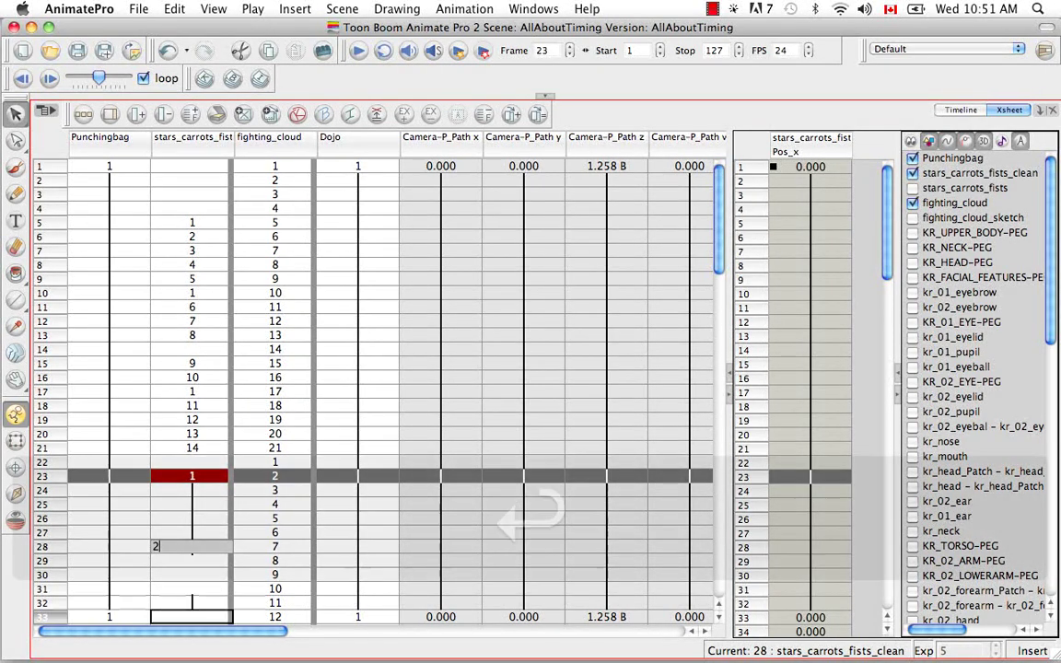
{"action": "key", "text": "Return"}
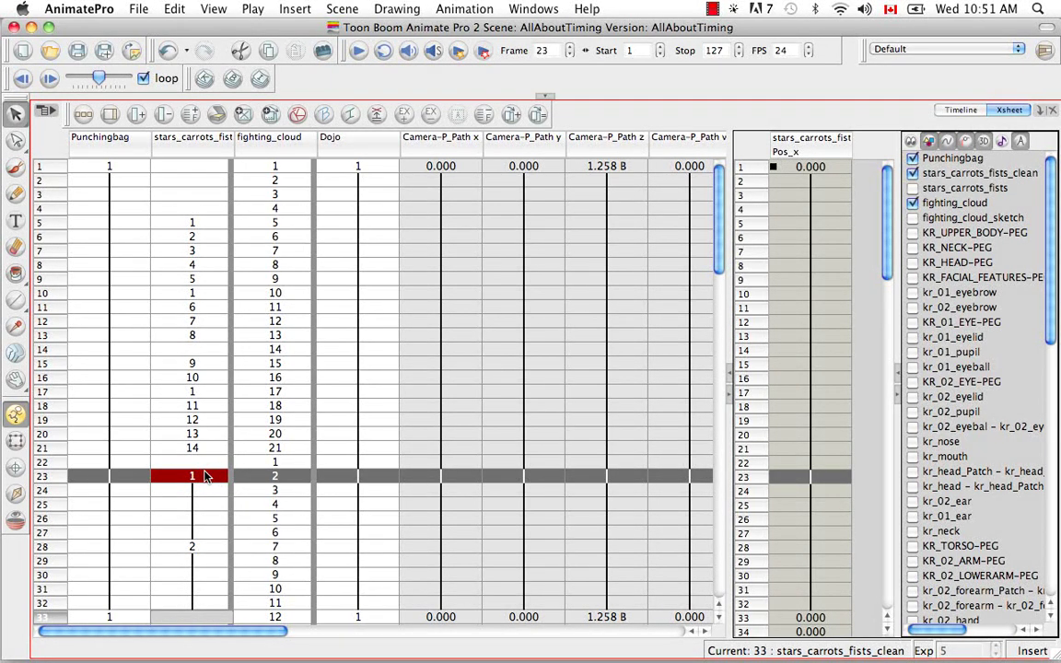
{"action": "left_click", "coordinate": [472, 9]}
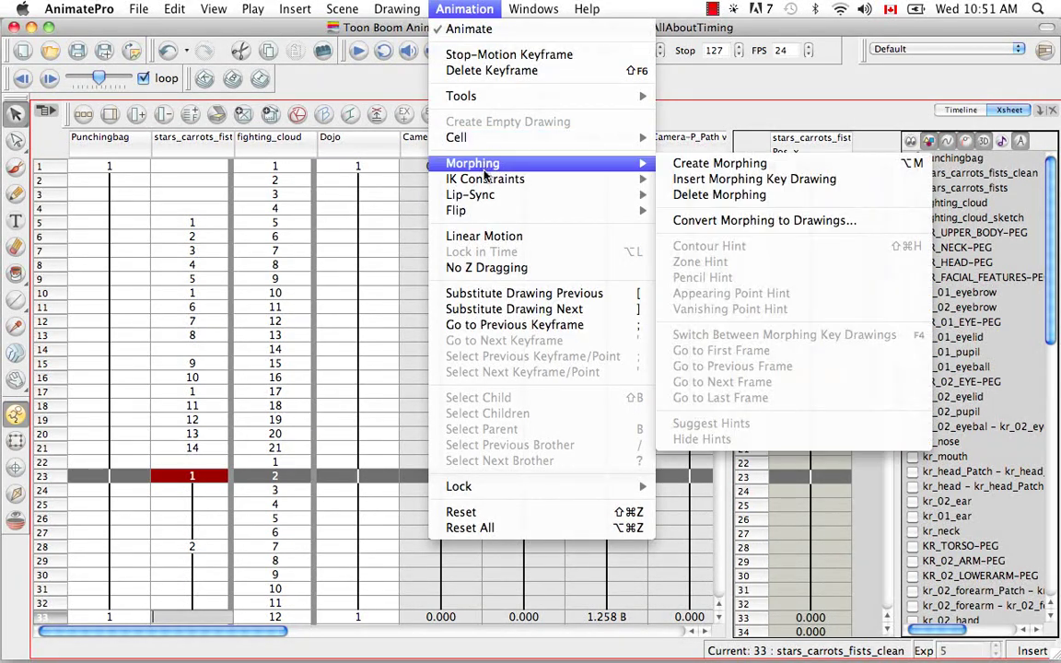
{"action": "mouse_move", "coordinate": [599, 138]}
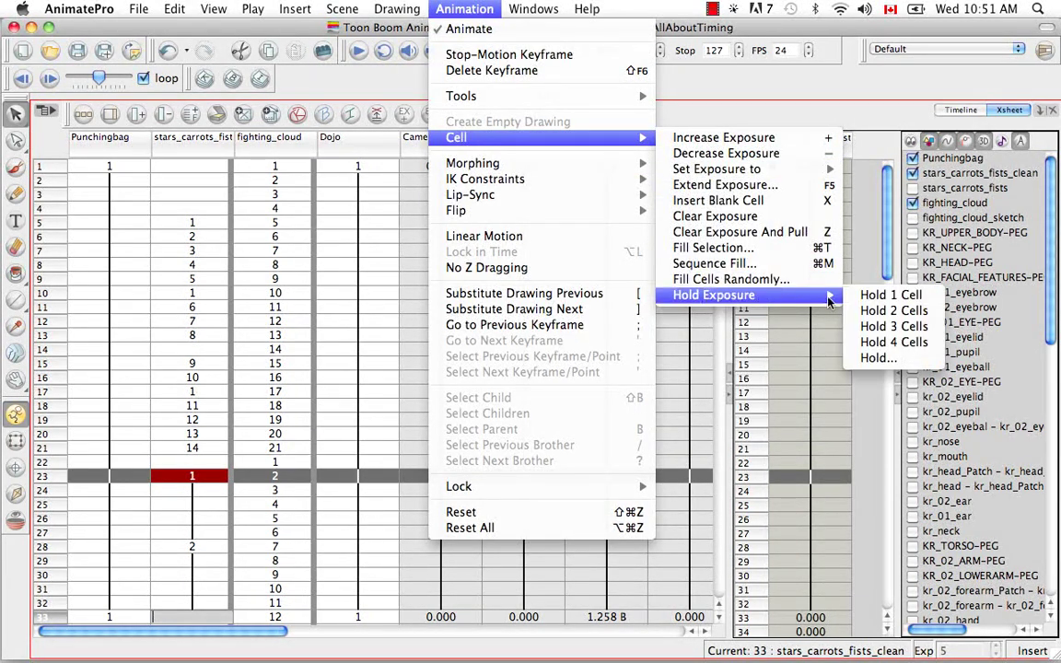
{"action": "left_click", "coordinate": [898, 266]}
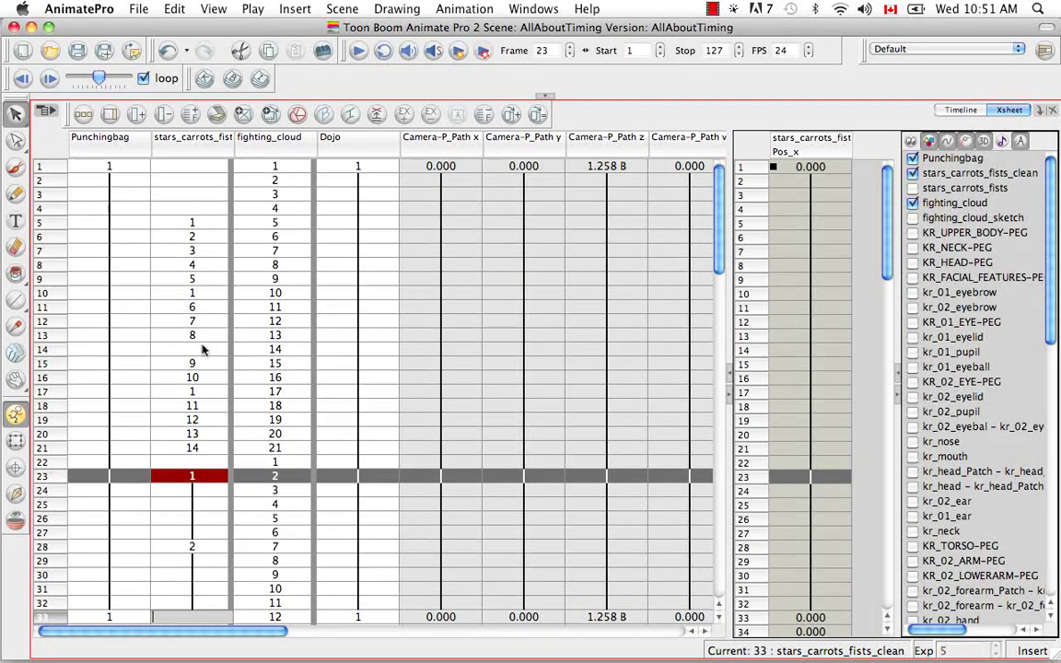
- Extend the exposure of drawing 1 from frame 5 through frame 9 in the stars_carrots_fists_clean column, shifting the following drawings down
{"action": "left_click", "coordinate": [213, 224]}
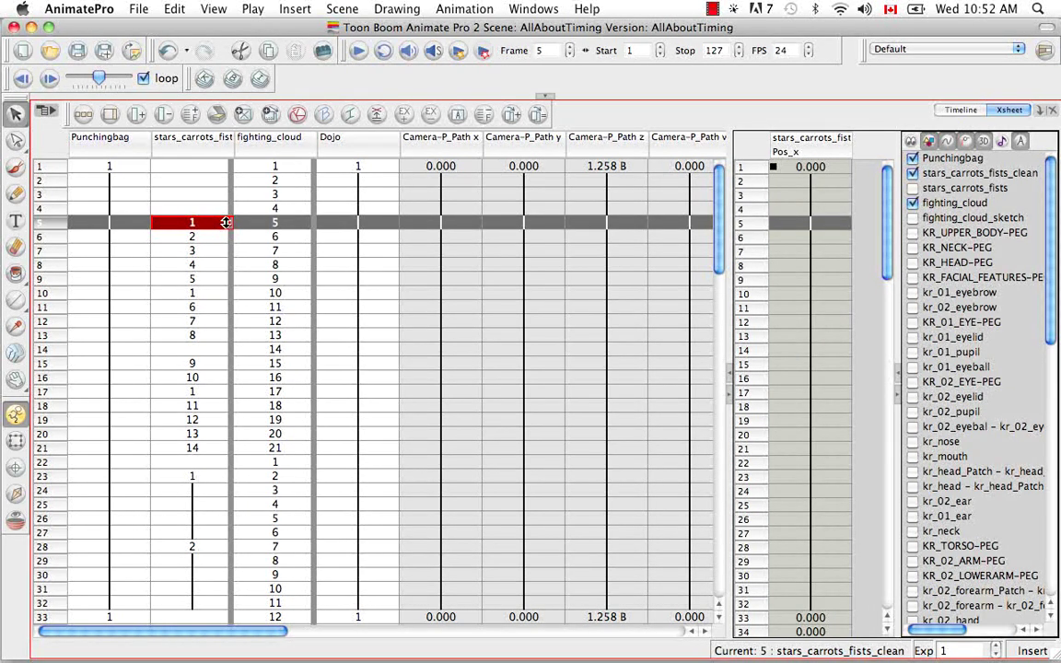
{"action": "left_click_drag", "start_coordinate": [225, 222], "coordinate": [225, 265]}
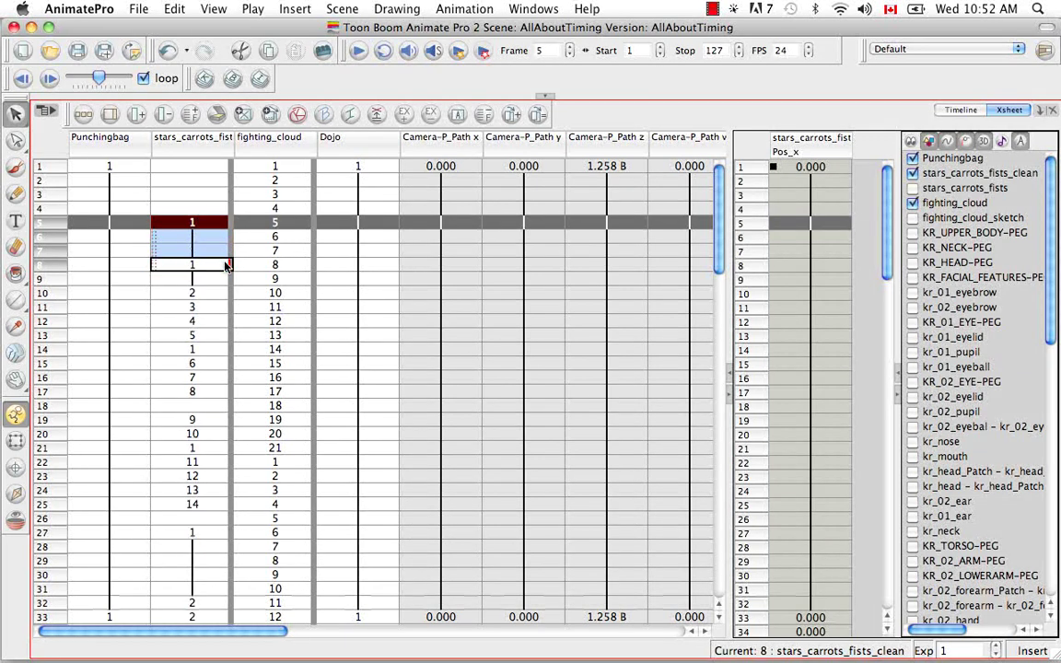
{"action": "left_click", "coordinate": [202, 306]}
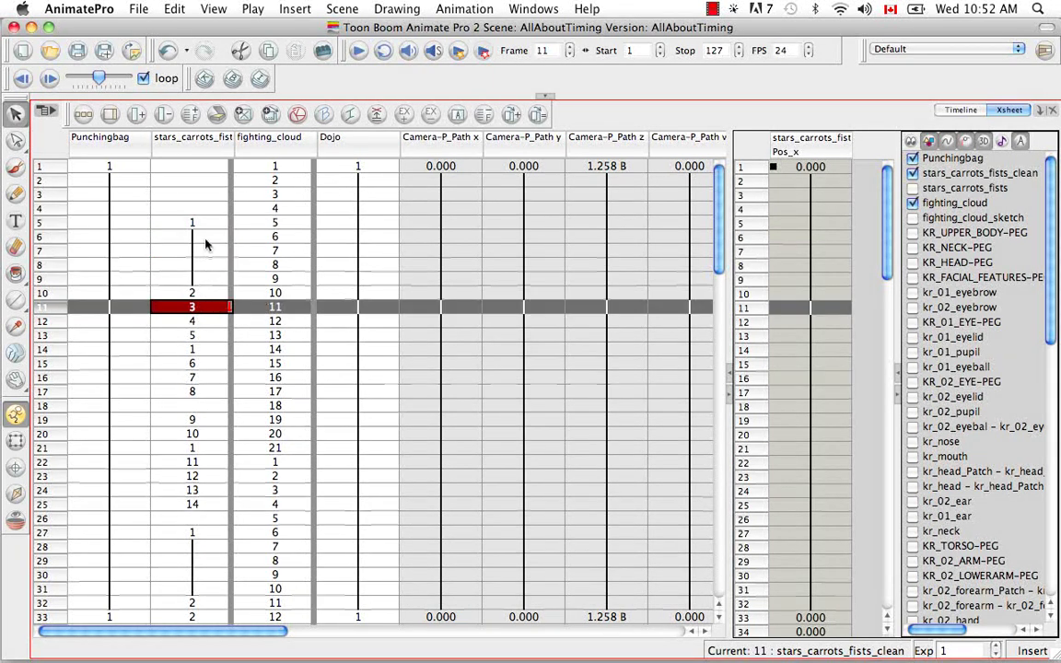
- Repeat drawings 2 to 5 from frames 10–13 at frames 14–17 of the stars_carrots_fists_clean column, shifting the following drawings down
{"action": "left_click", "coordinate": [204, 294]}
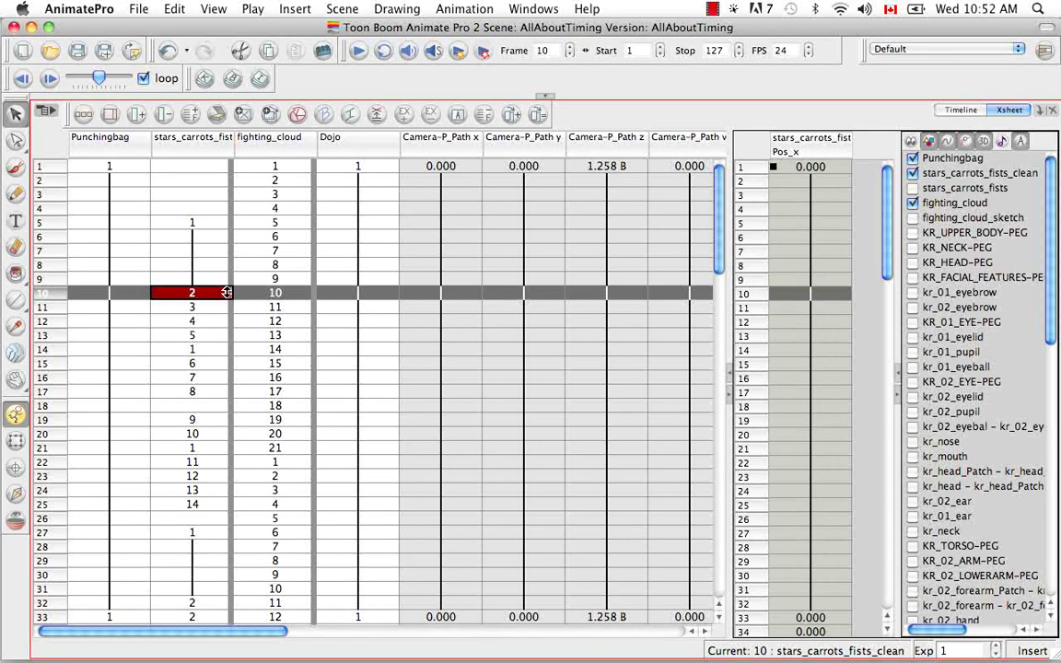
{"action": "left_click_drag", "start_coordinate": [227, 292], "coordinate": [225, 336]}
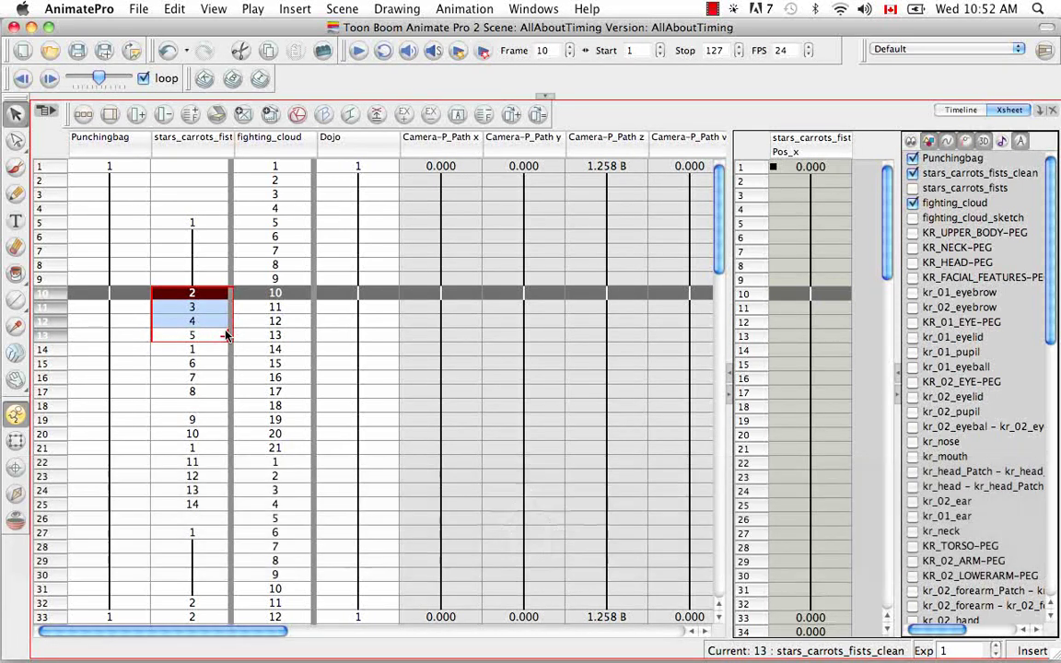
{"action": "key", "text": "super+c"}
{"action": "key", "text": "super+v"}
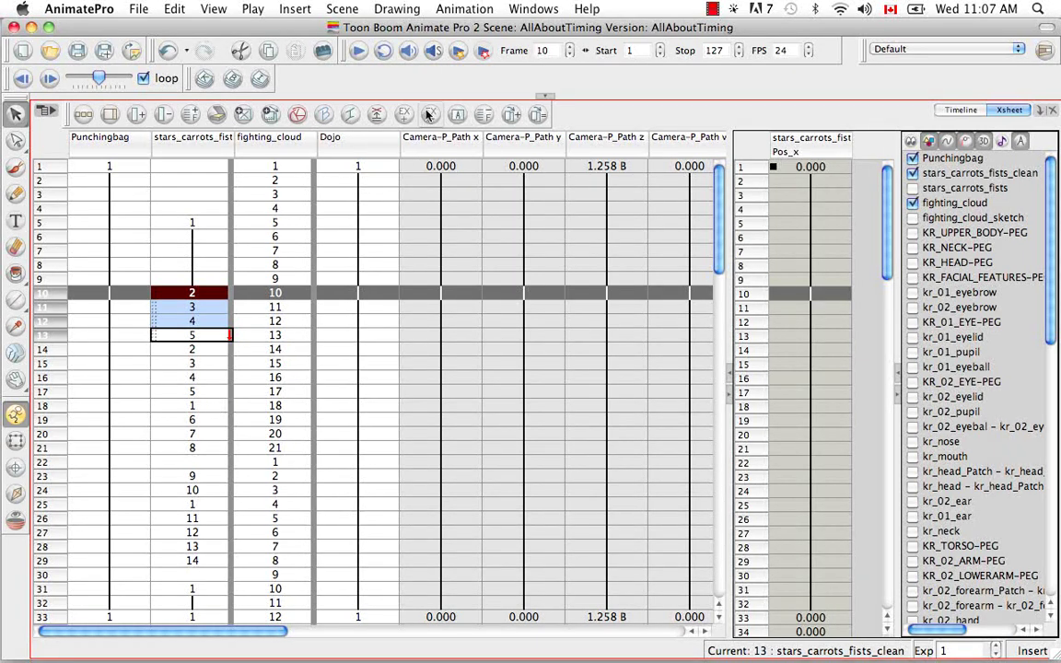
{"action": "left_click", "coordinate": [459, 11]}
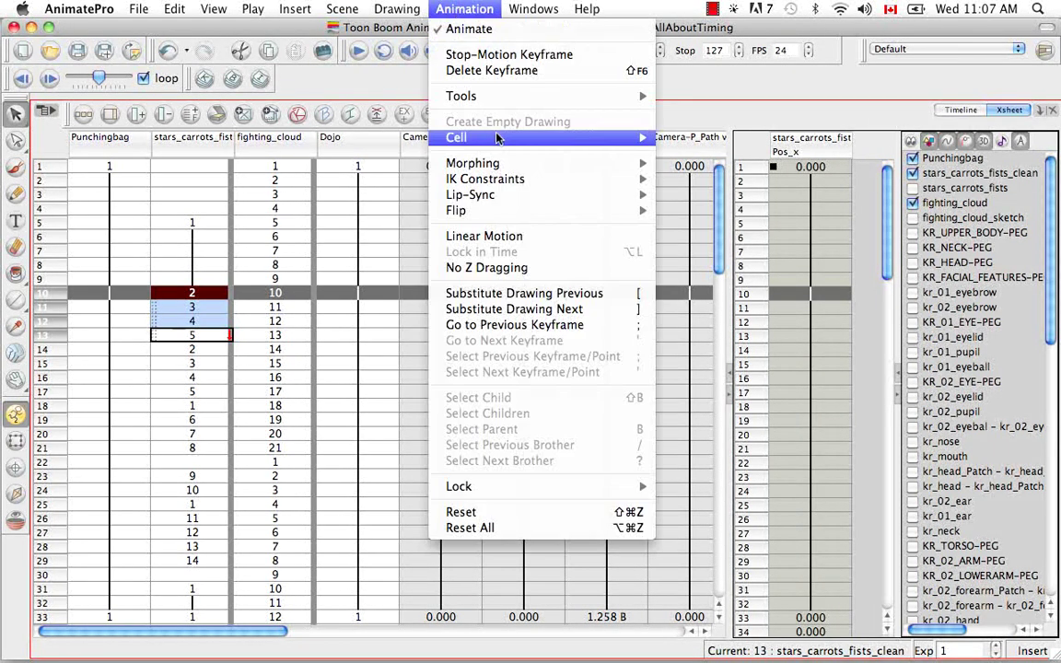
{"action": "mouse_move", "coordinate": [530, 139]}
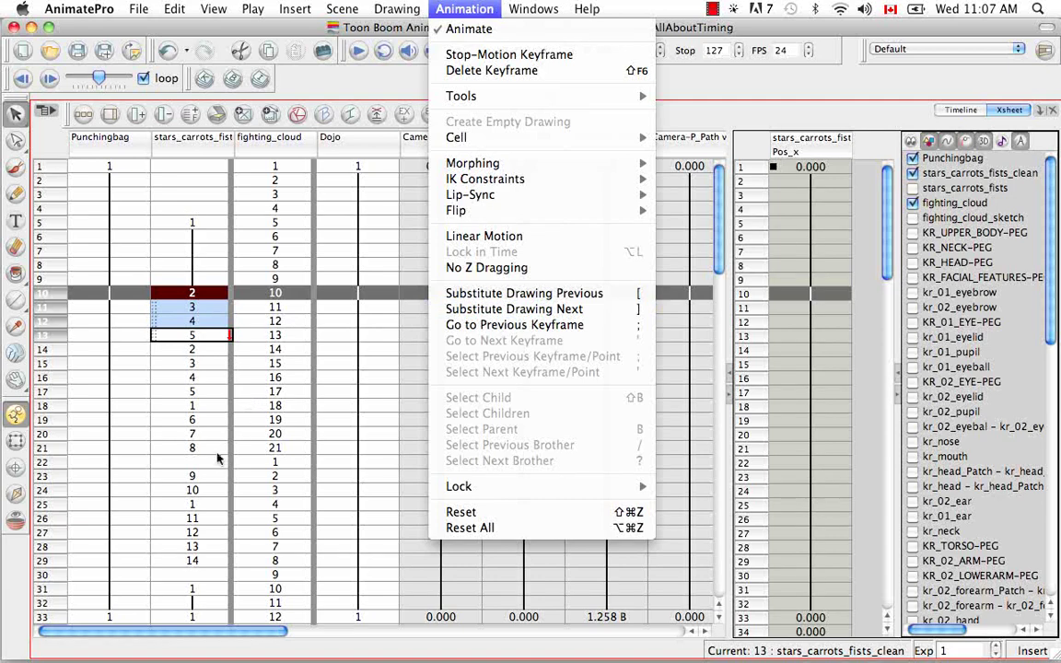
{"action": "left_click", "coordinate": [195, 405]}
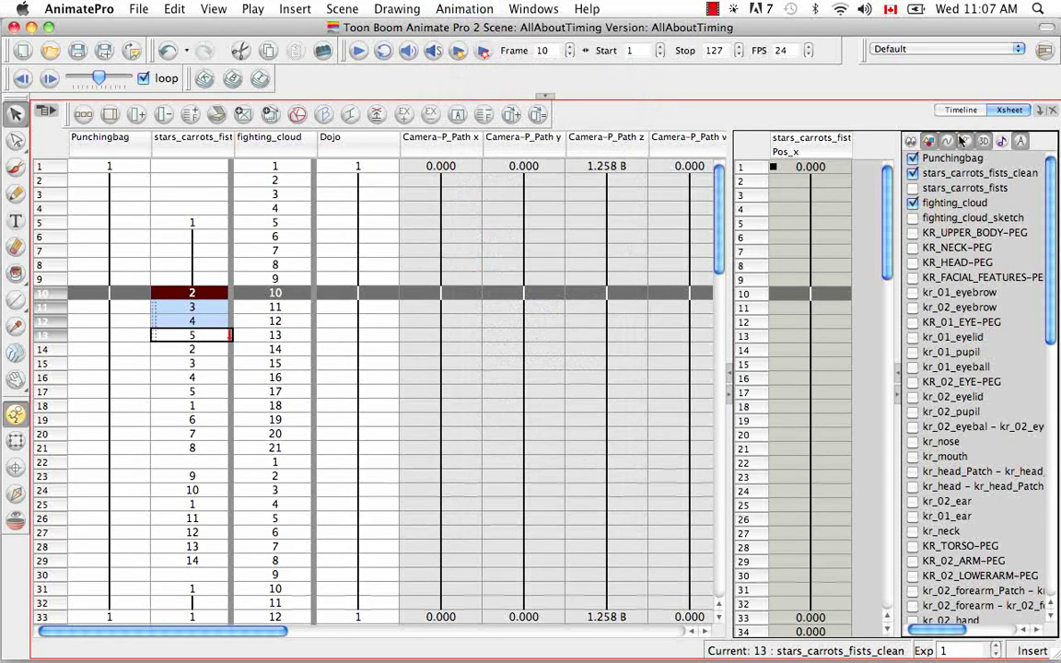
- In the Timeline, try moving the drawing at frame 45 of stars_carrots_fists onto the stars_carrots_fists_clean layer, and undo the move
{"action": "left_click", "coordinate": [961, 111]}
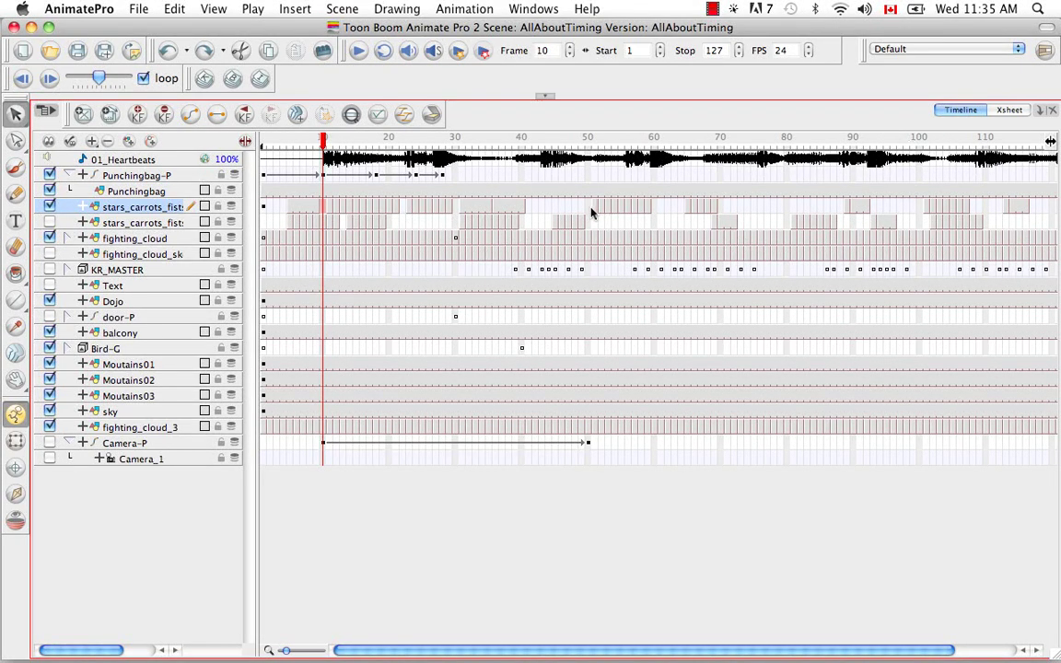
{"action": "left_click", "coordinate": [556, 222]}
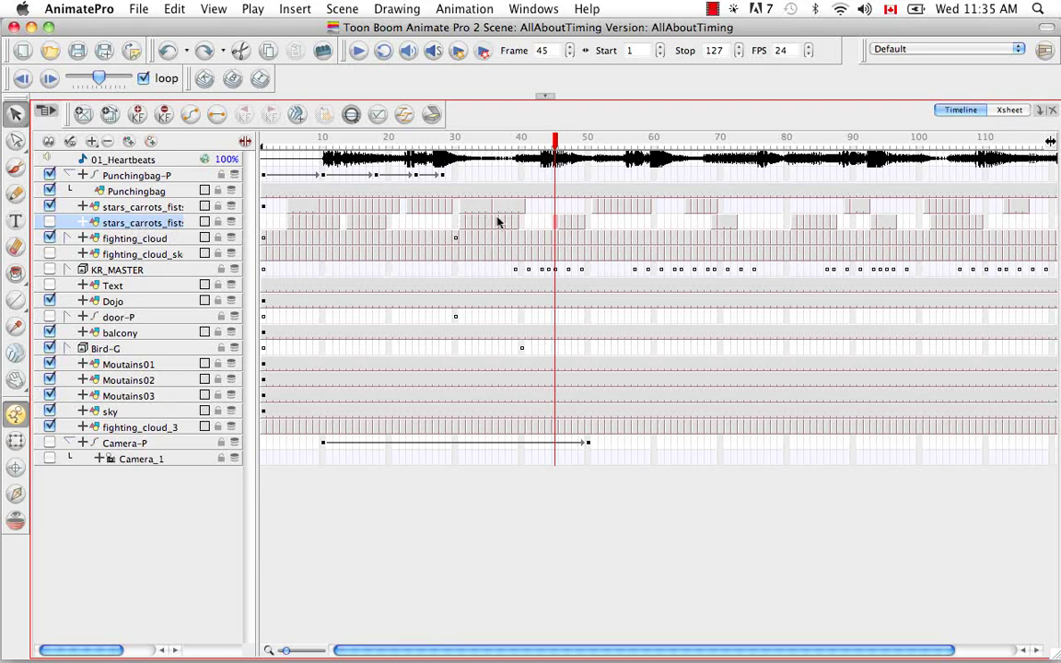
{"action": "left_click", "coordinate": [554, 207]}
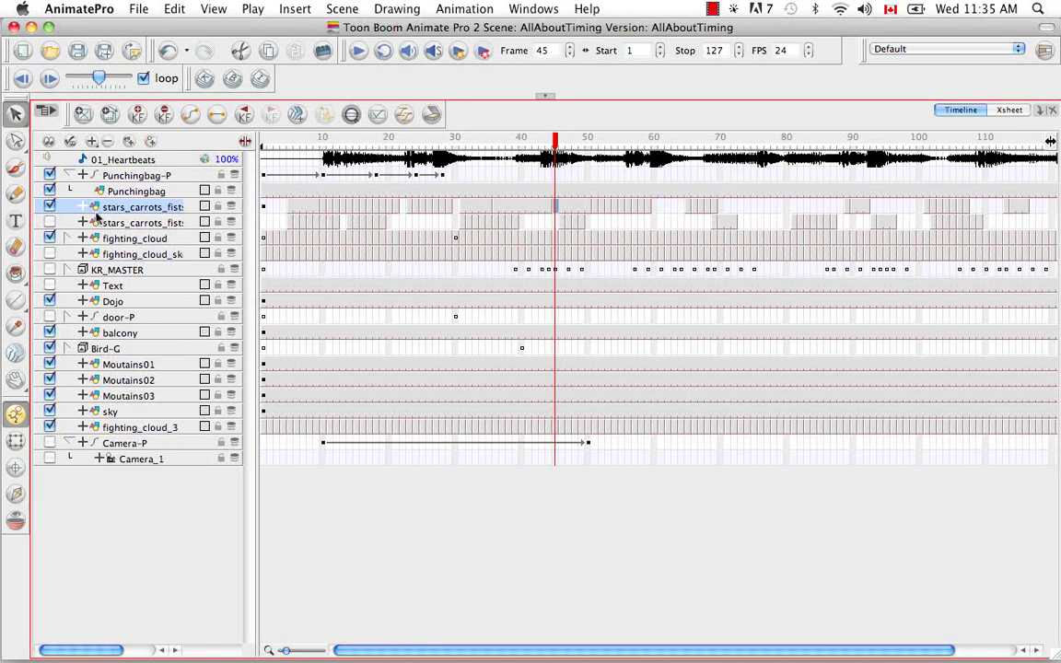
{"action": "key", "text": "super+z"}
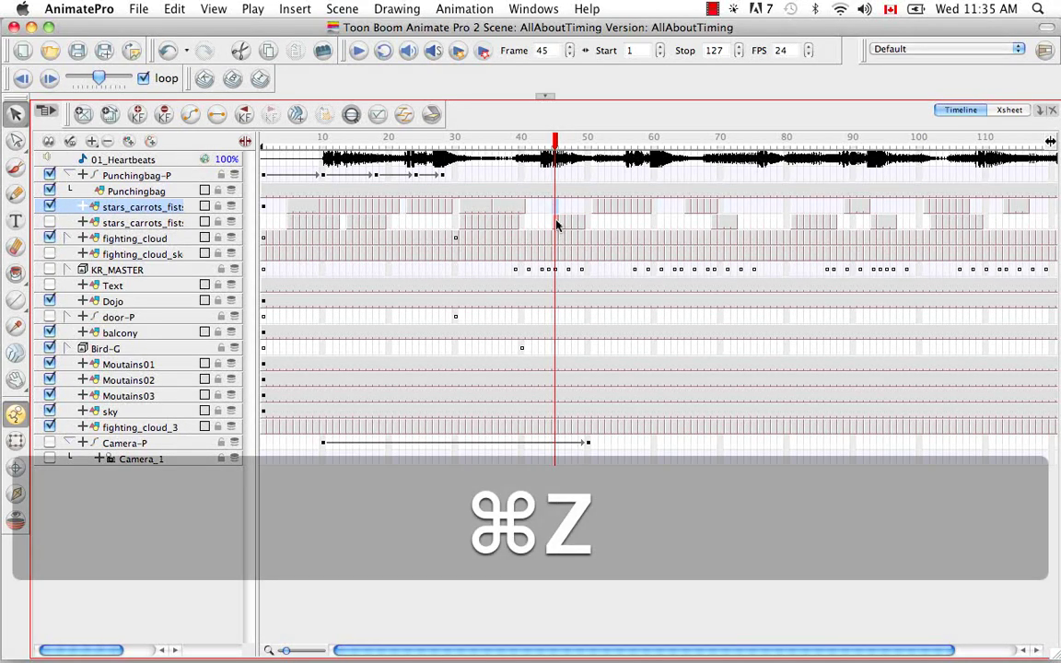
- Try moving the drawings at frames 45–49 of stars_carrots_fists onto the same frames of stars_carrots_fists_clean, and undo the move
{"action": "mouse_move", "coordinate": [558, 225]}
{"action": "left_mouse_down"}
{"action": "mouse_move", "coordinate": [552, 343]}
{"action": "mouse_move", "coordinate": [542, 224]}
{"action": "mouse_move", "coordinate": [553, 228]}
{"action": "left_mouse_up"}
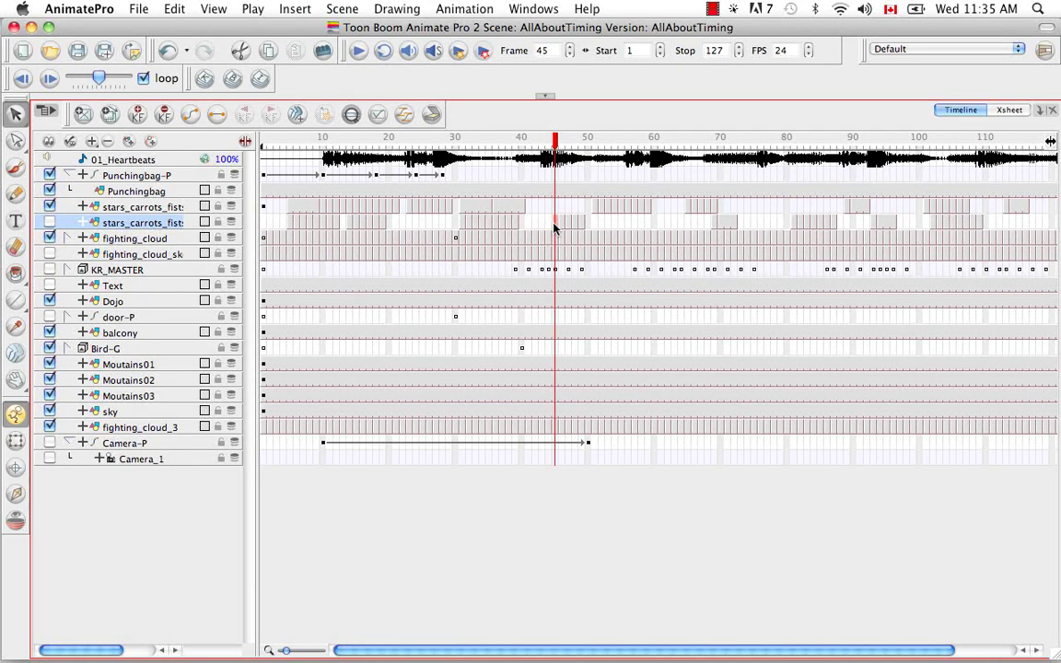
{"action": "left_click", "coordinate": [580, 221], "text": "shift"}
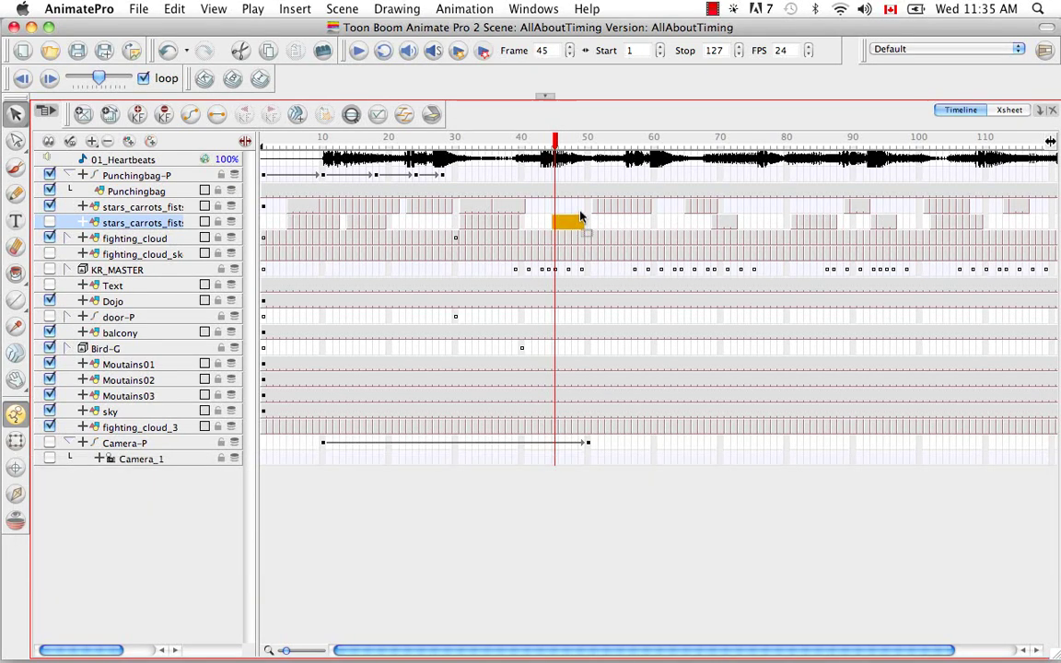
{"action": "left_click_drag", "start_coordinate": [580, 211], "coordinate": [583, 211]}
{"action": "key", "text": "super+z"}
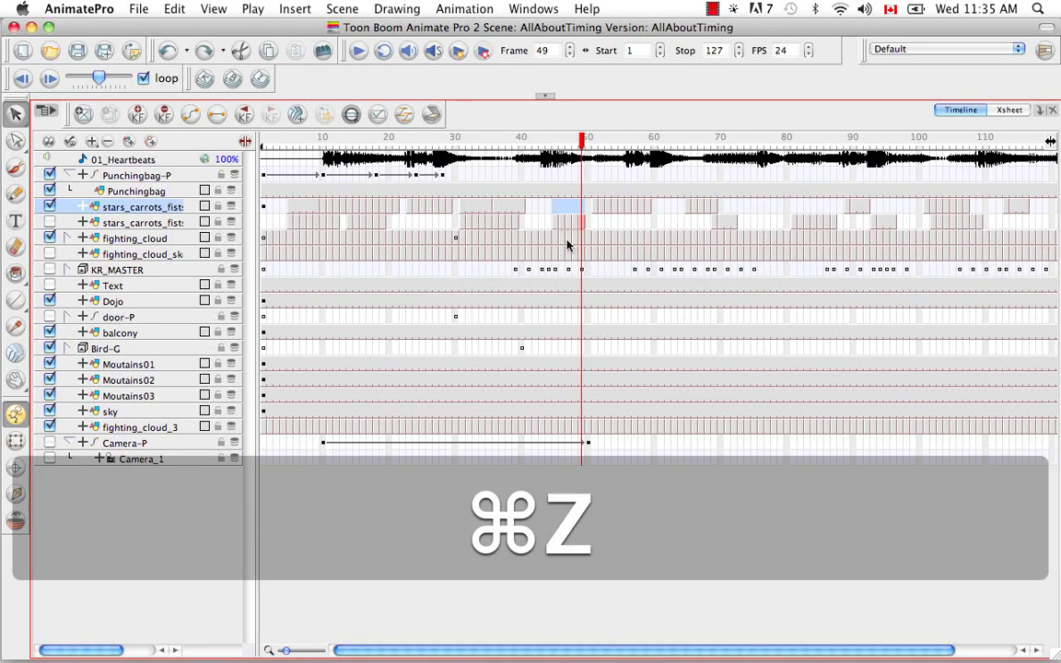
- Try copying the drawings at frames 45–49 of stars_carrots_fists onto the same frames of stars_carrots_fists_clean, and undo the copy
{"action": "left_click", "coordinate": [556, 225]}
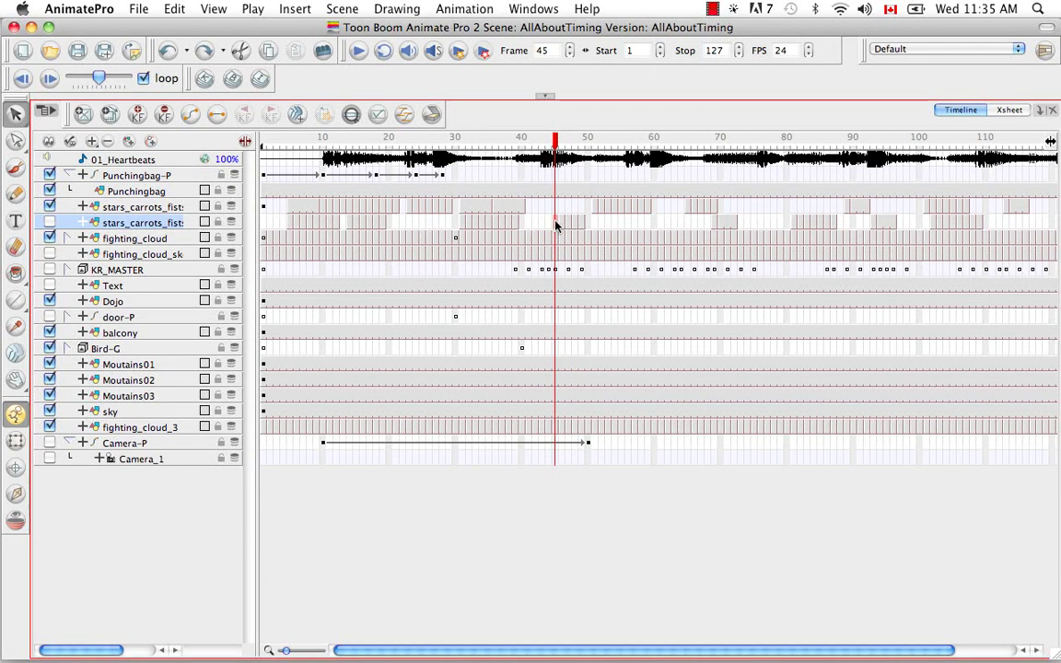
{"action": "left_click", "coordinate": [580, 229], "text": "shift"}
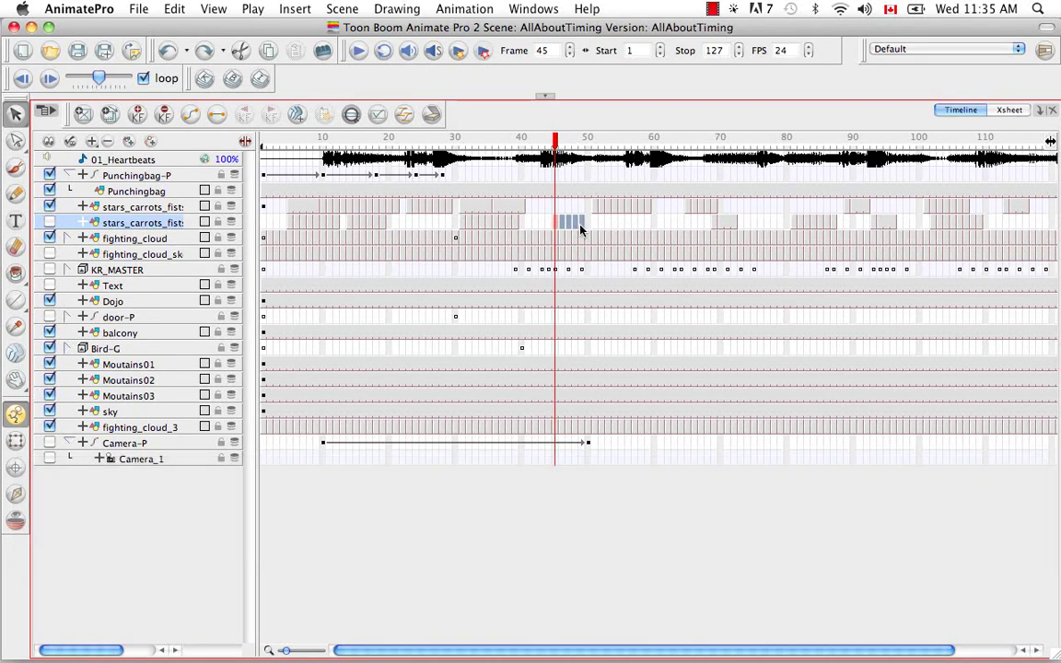
{"action": "left_click_drag", "start_coordinate": [581, 228], "coordinate": [578, 218]}
{"action": "key", "text": "alt+super"}
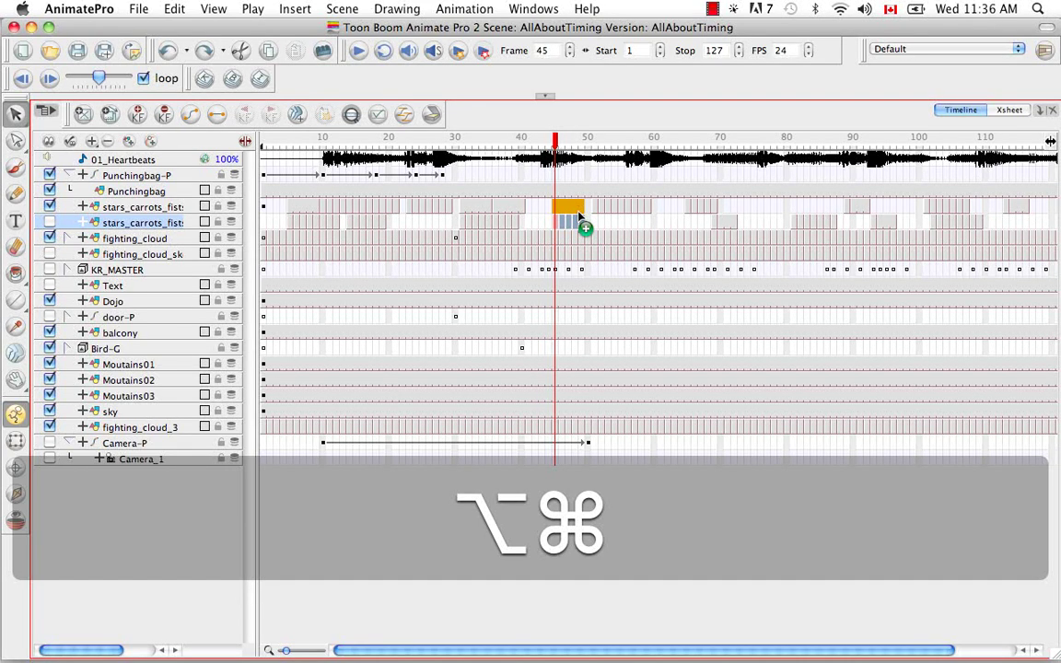
{"action": "left_click_drag", "start_coordinate": [578, 216], "coordinate": [579, 217]}
{"action": "left_click", "coordinate": [589, 222]}
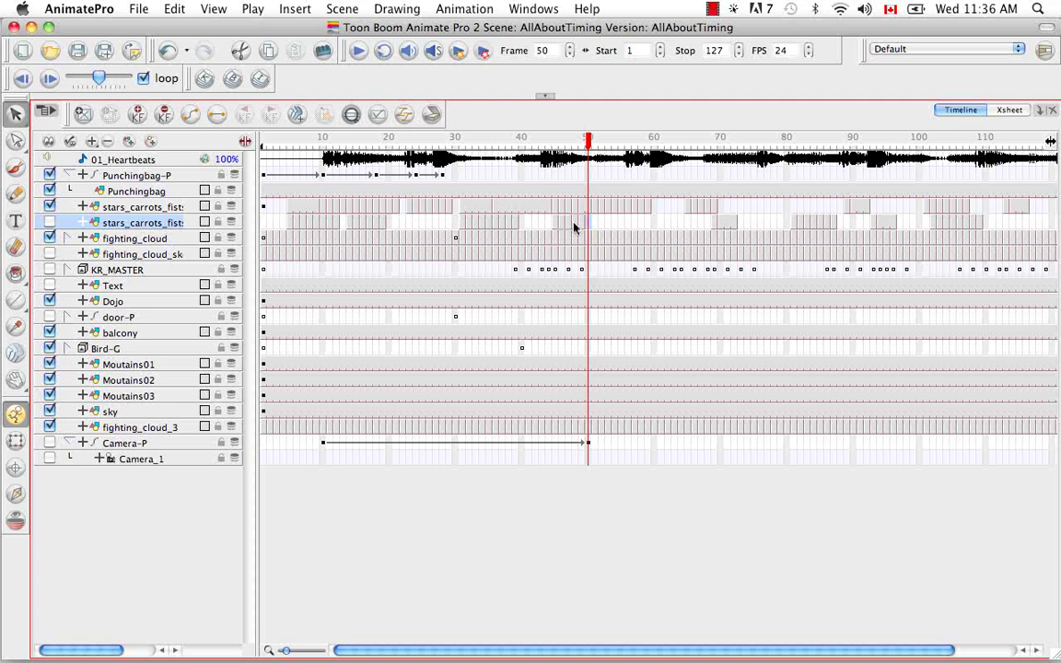
{"action": "key", "text": "super+z"}
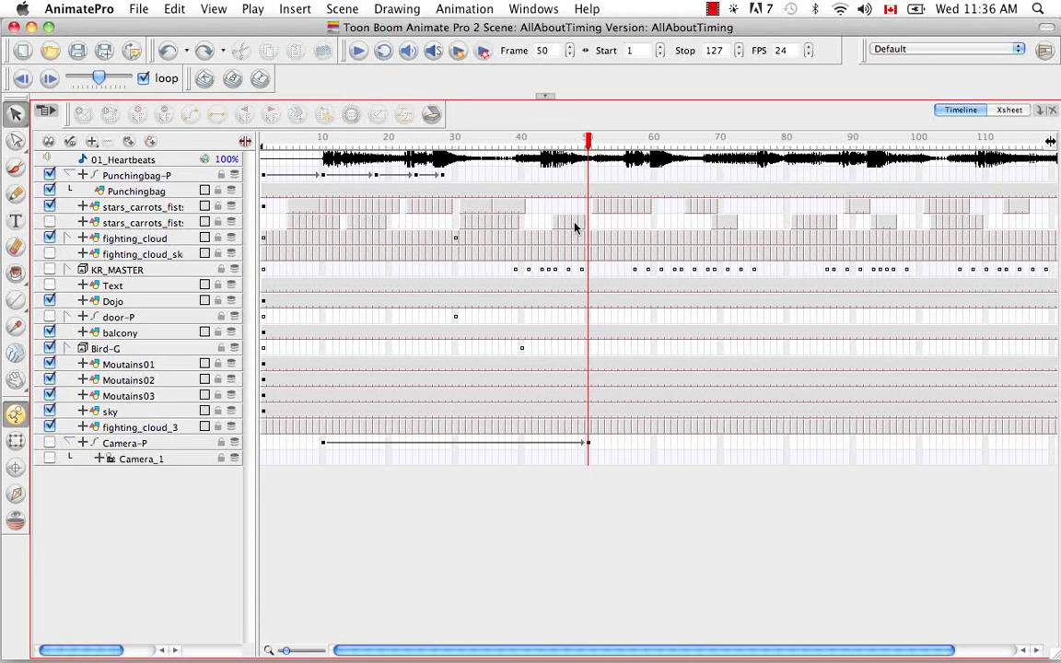
- Try inserting the drawings from frames 45–49 of stars_carrots_fists at frame 39 of stars_carrots_fists_clean, shifting its exposure, and undo it
{"action": "left_click", "coordinate": [557, 223]}
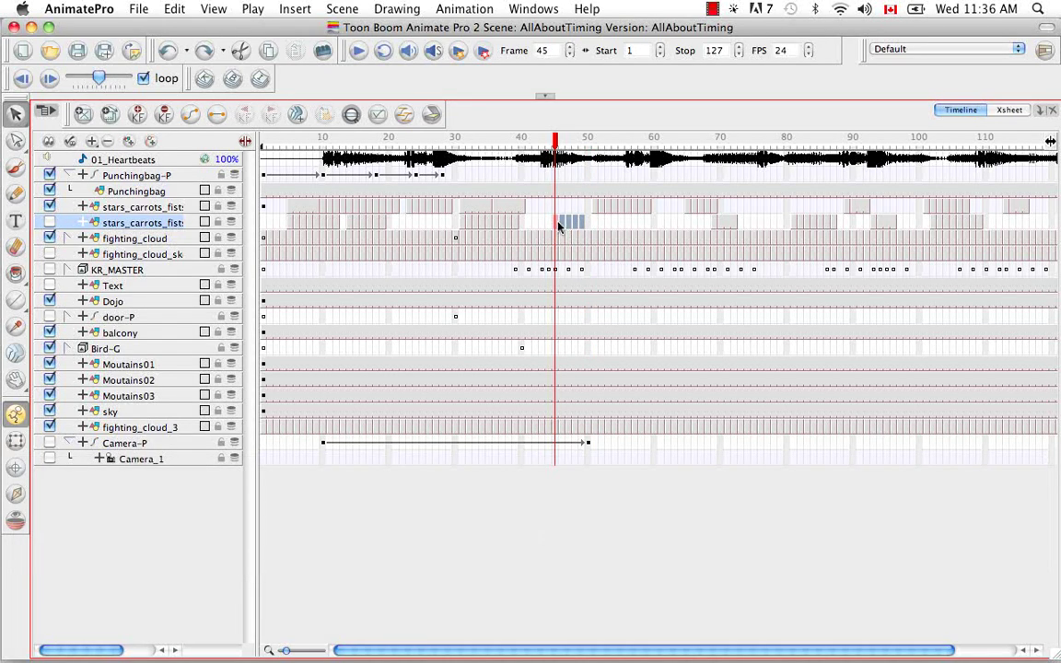
{"action": "left_click_drag", "start_coordinate": [561, 213], "coordinate": [565, 194]}
{"action": "left_click", "coordinate": [560, 220]}
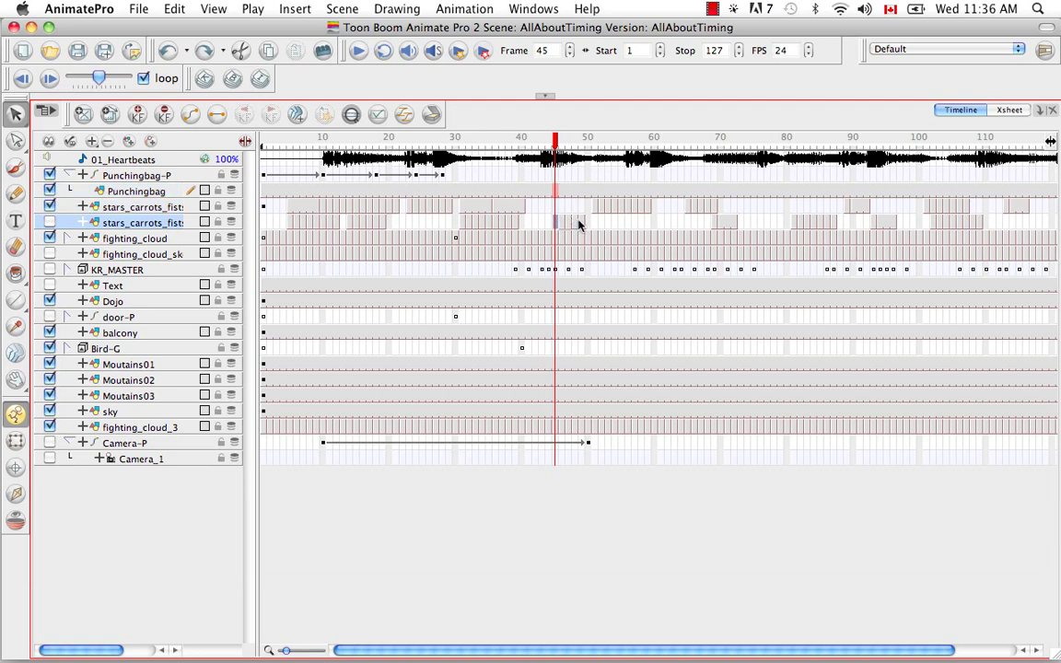
{"action": "left_click", "coordinate": [581, 224], "text": "shift"}
{"action": "mouse_move", "coordinate": [558, 227]}
{"action": "left_mouse_down"}
{"action": "mouse_move", "coordinate": [512, 204]}
{"action": "mouse_move", "coordinate": [518, 211]}
{"action": "left_mouse_up"}
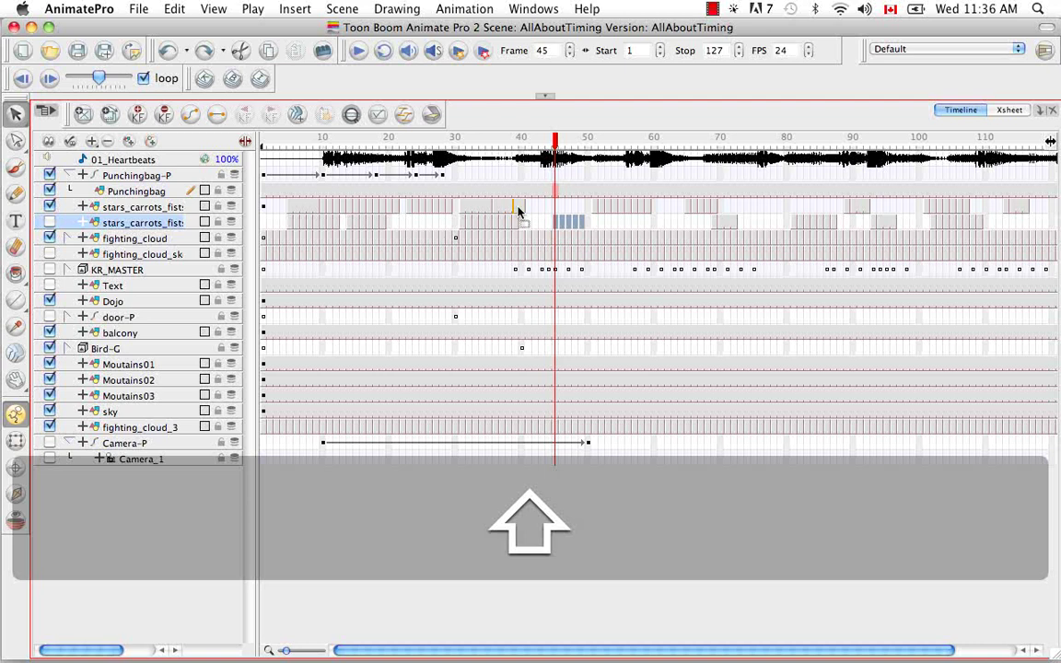
{"action": "left_click_drag", "start_coordinate": [519, 211], "coordinate": [519, 208]}
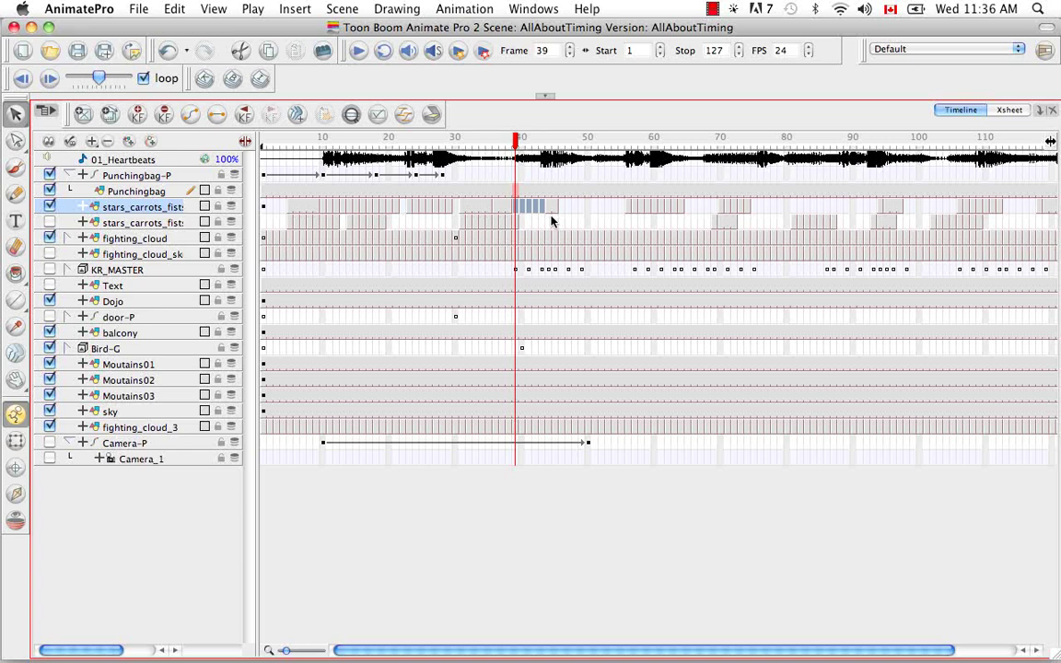
{"action": "key", "text": "super+z"}
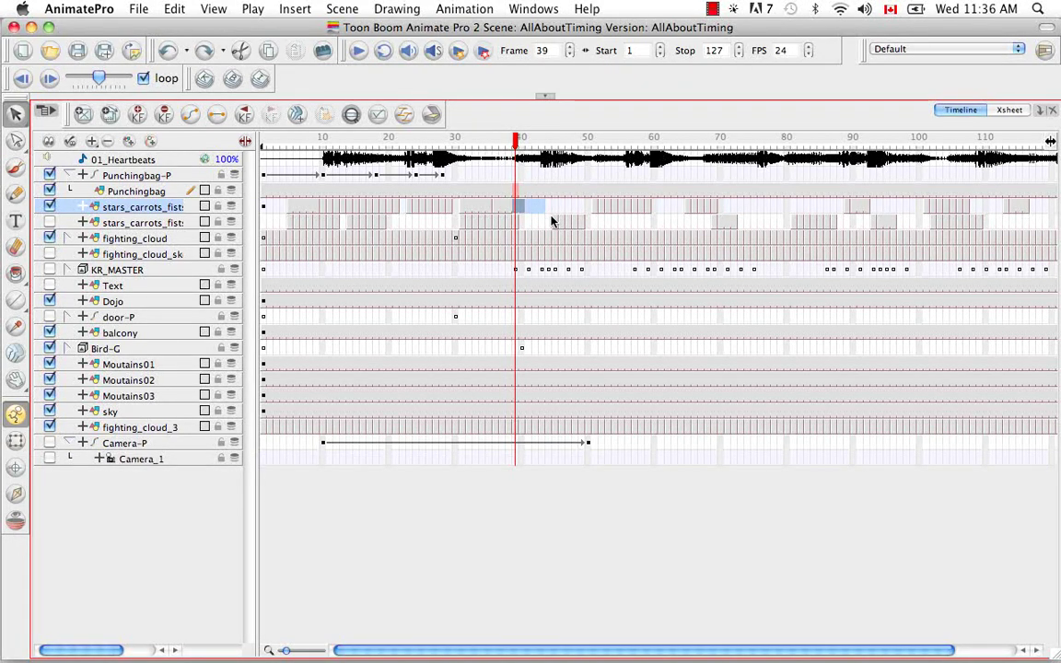
- In the Xsheet, try moving drawing 9 from frame 23 of stars_carrots_fists_clean to frame 28 of the Dojo column, and undo the move
{"action": "left_click", "coordinate": [1010, 110]}
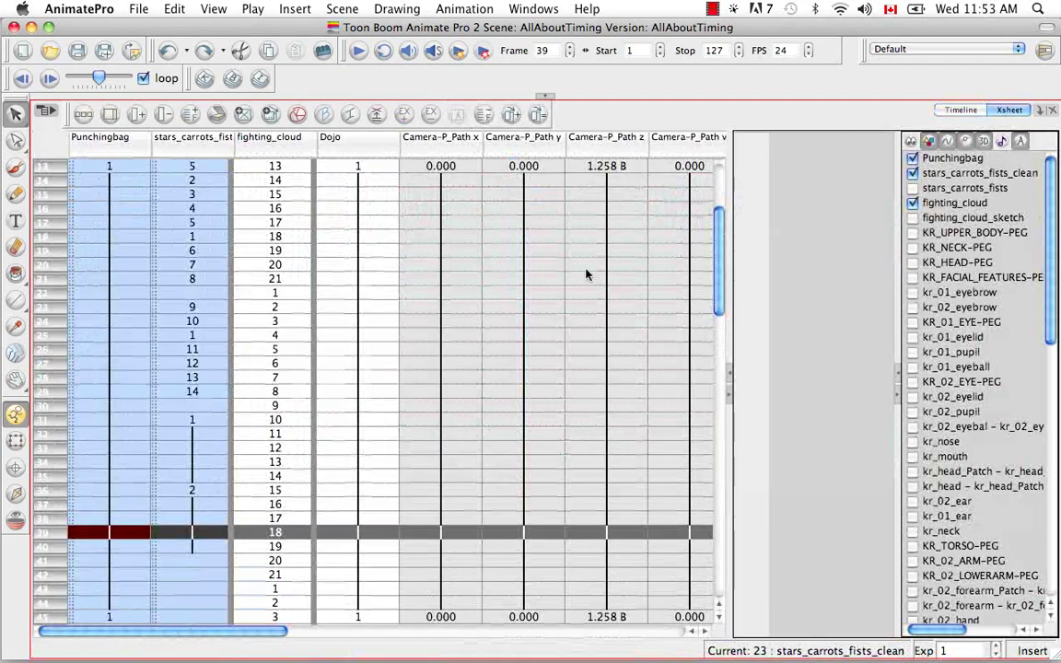
{"action": "left_click", "coordinate": [176, 308]}
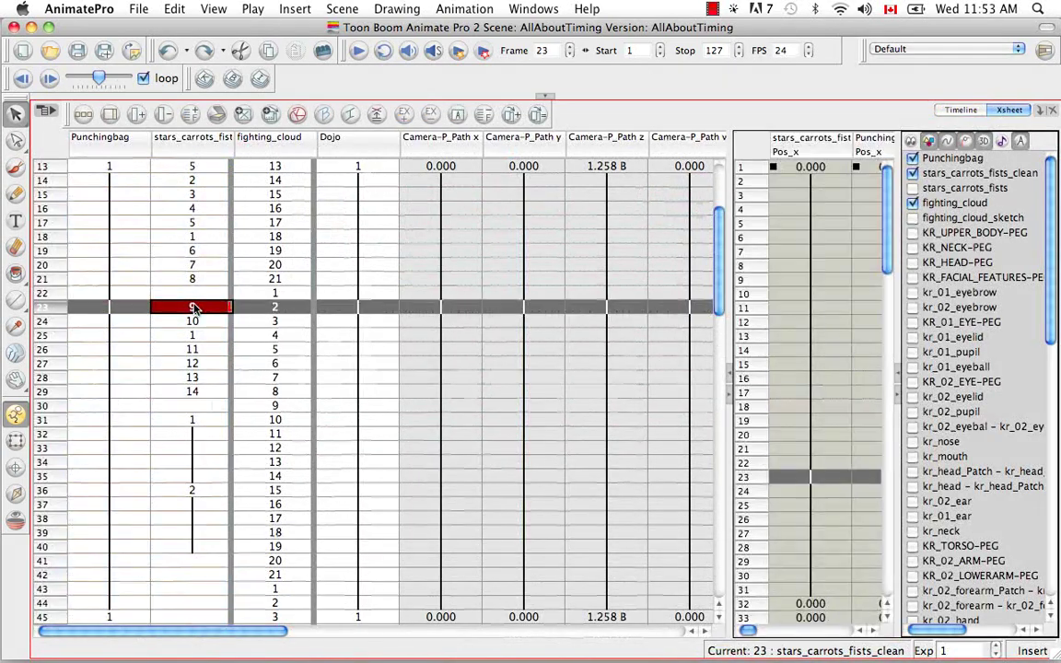
{"action": "left_click", "coordinate": [155, 307]}
{"action": "left_click_drag", "start_coordinate": [154, 307], "coordinate": [367, 388]}
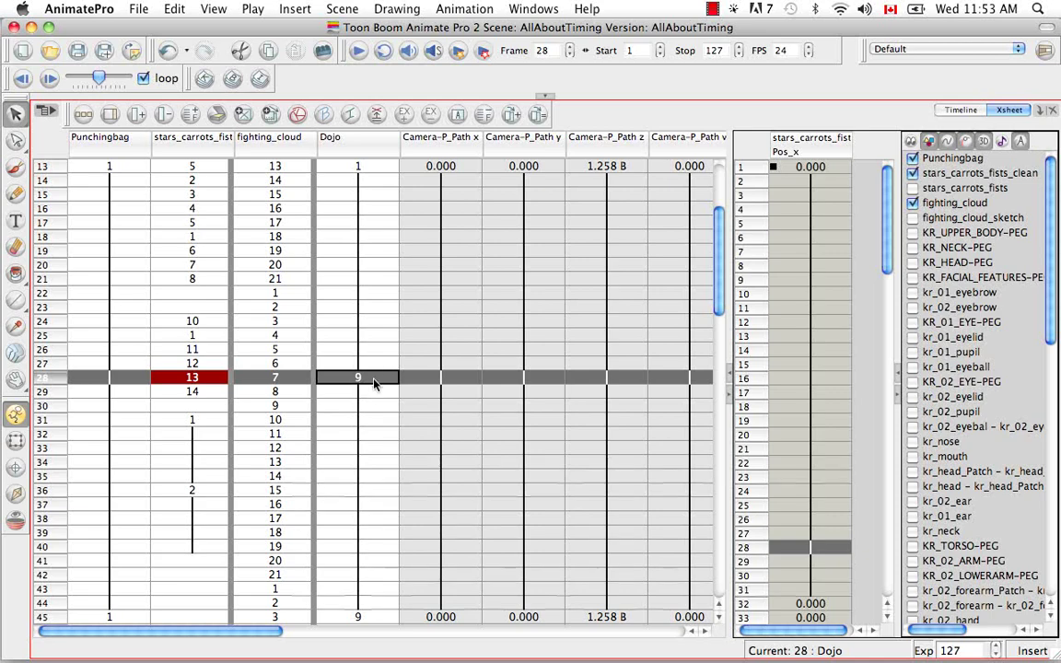
{"action": "key", "text": "super+z"}
- Try moving the drawings at frames 23–29 of stars_carrots_fists_clean to the Dojo column starting at frame 27, and undo the move
{"action": "left_click", "coordinate": [182, 309]}
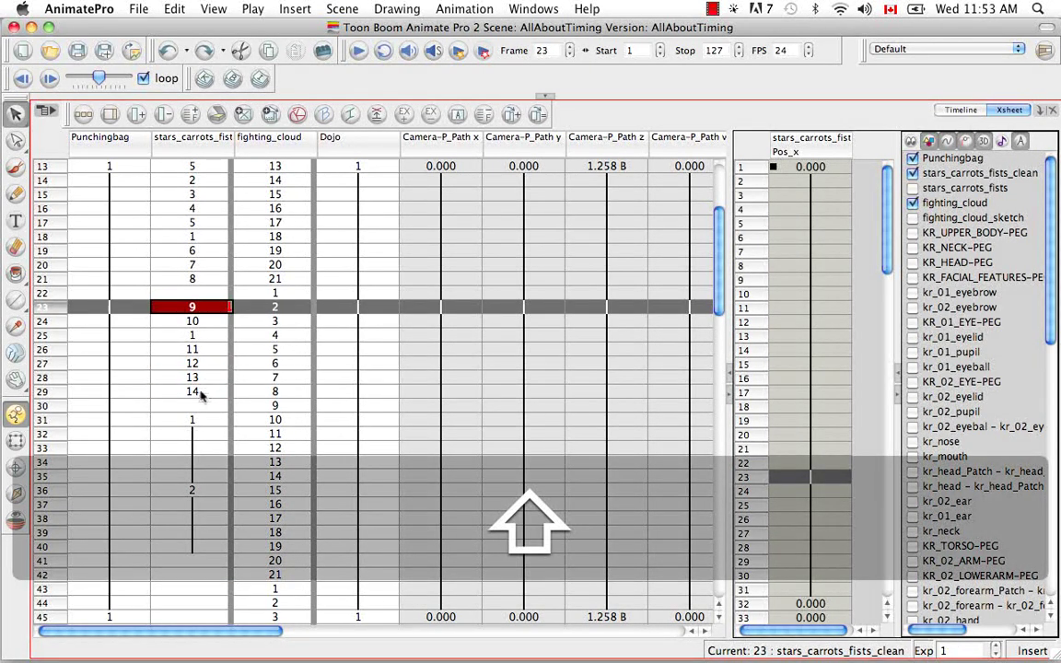
{"action": "left_click", "coordinate": [199, 394], "text": "shift"}
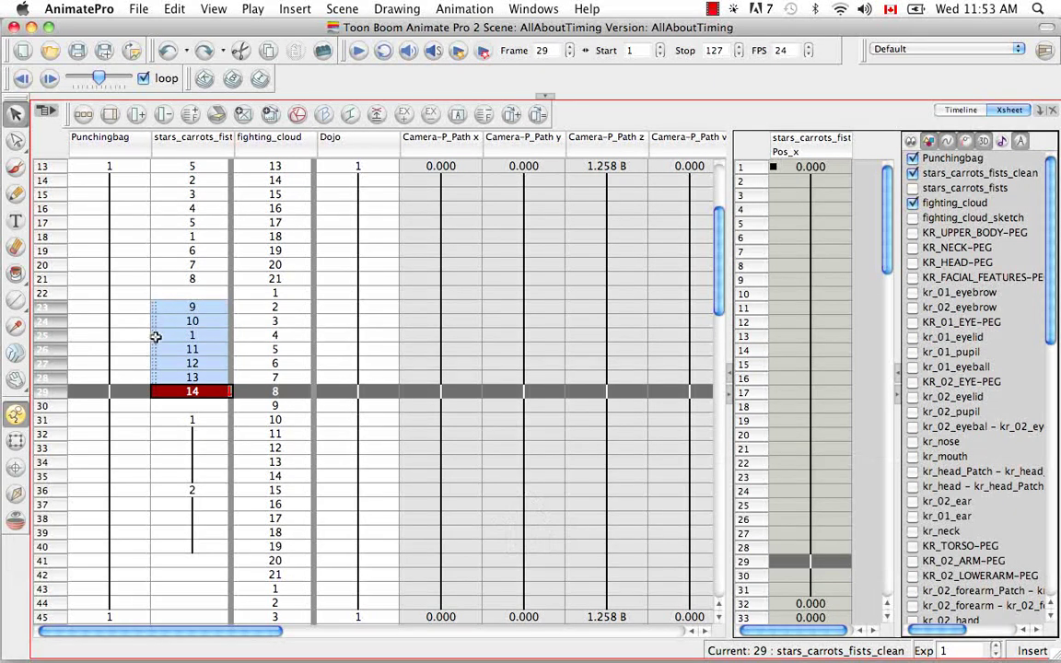
{"action": "left_click_drag", "start_coordinate": [154, 298], "coordinate": [365, 364]}
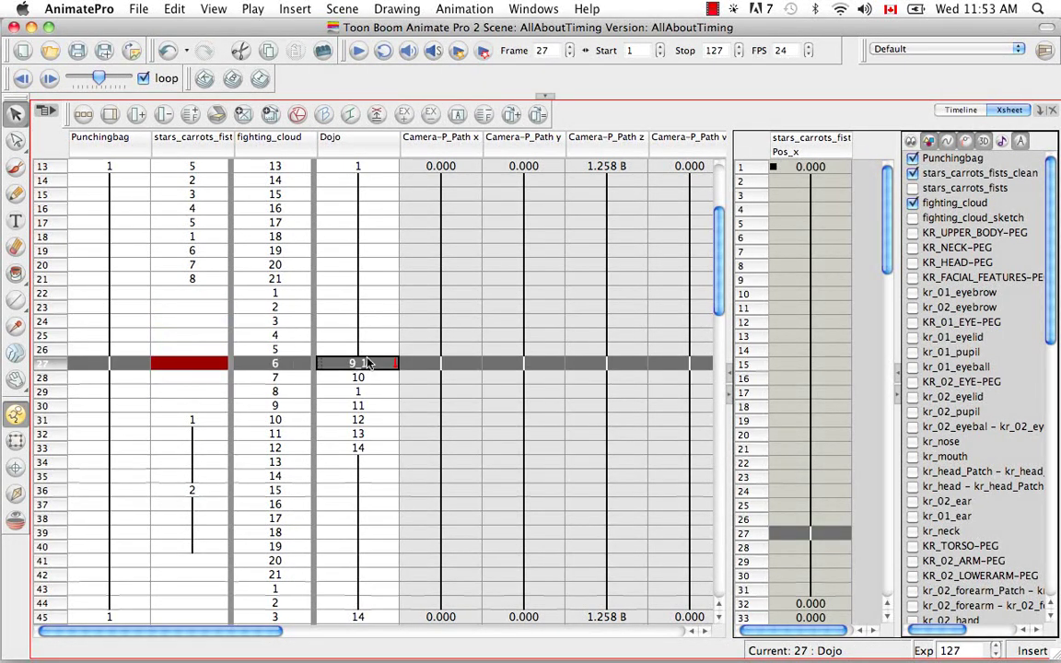
{"action": "key", "text": "super+z"}
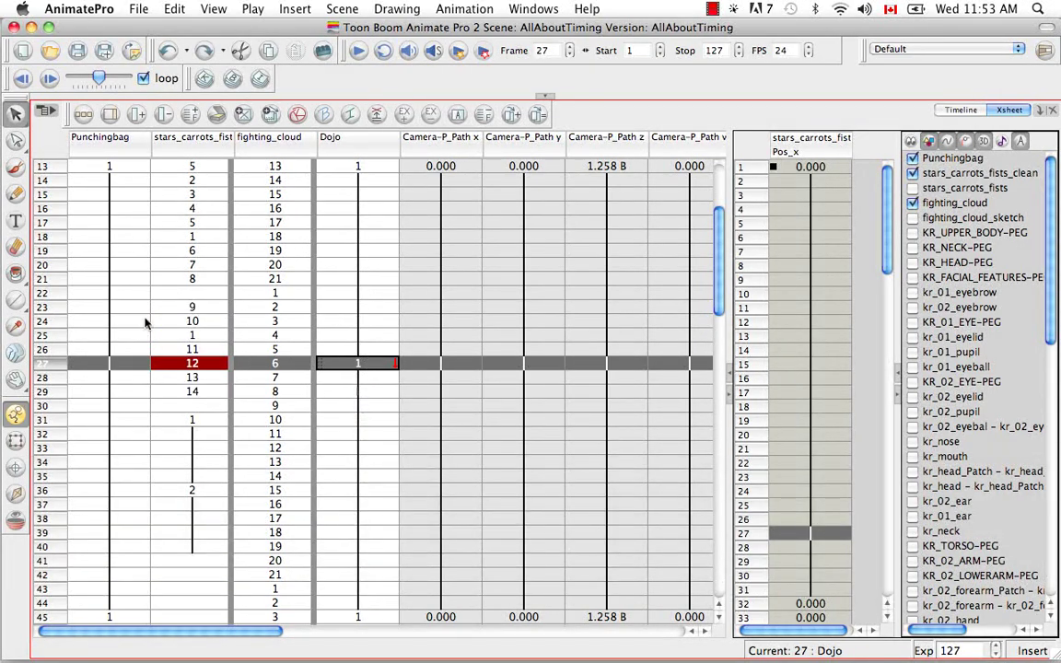
- Try copying the drawings at frames 23–29 of stars_carrots_fists_clean to the Dojo column starting at frame 26, and undo the copy
{"action": "left_click", "coordinate": [155, 307]}
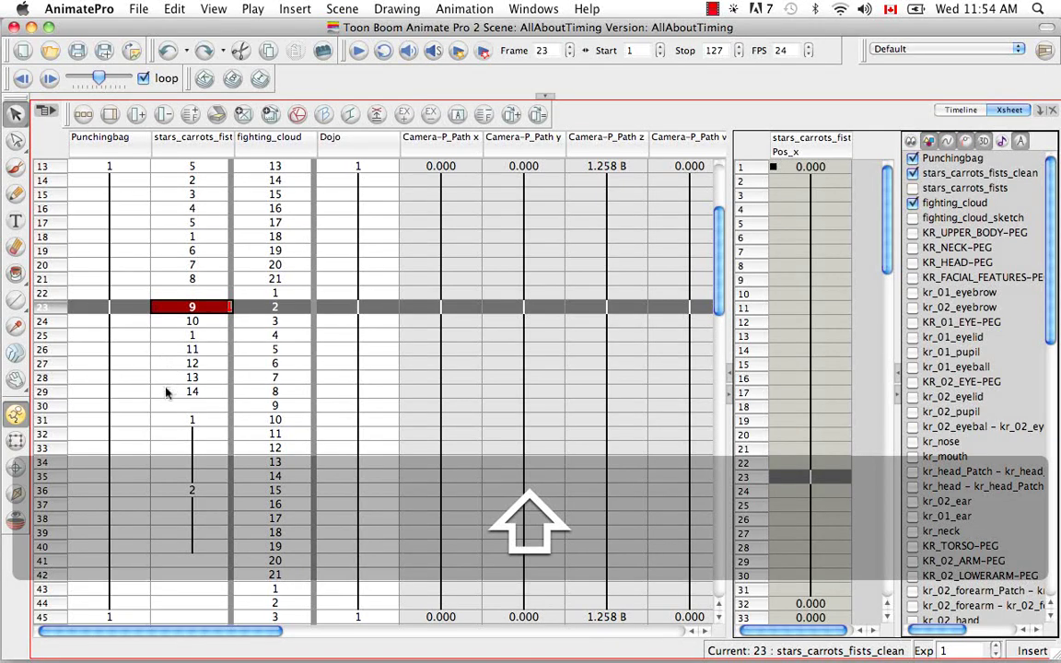
{"action": "left_click", "coordinate": [164, 391], "text": "shift"}
{"action": "left_click_drag", "start_coordinate": [157, 308], "coordinate": [366, 350]}
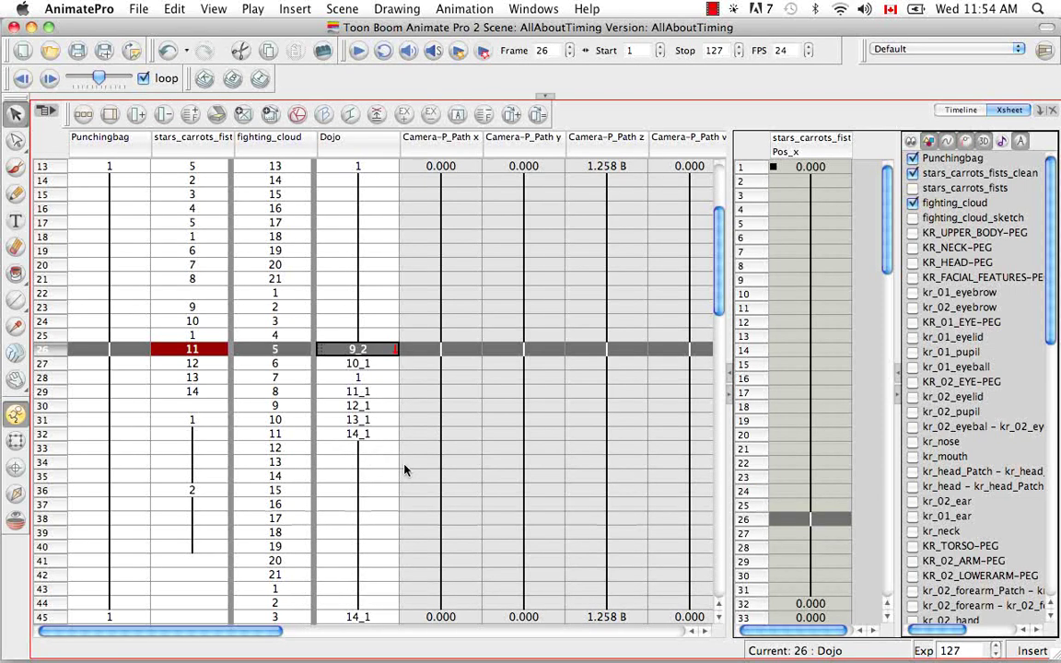
{"action": "key", "text": "super+z"}
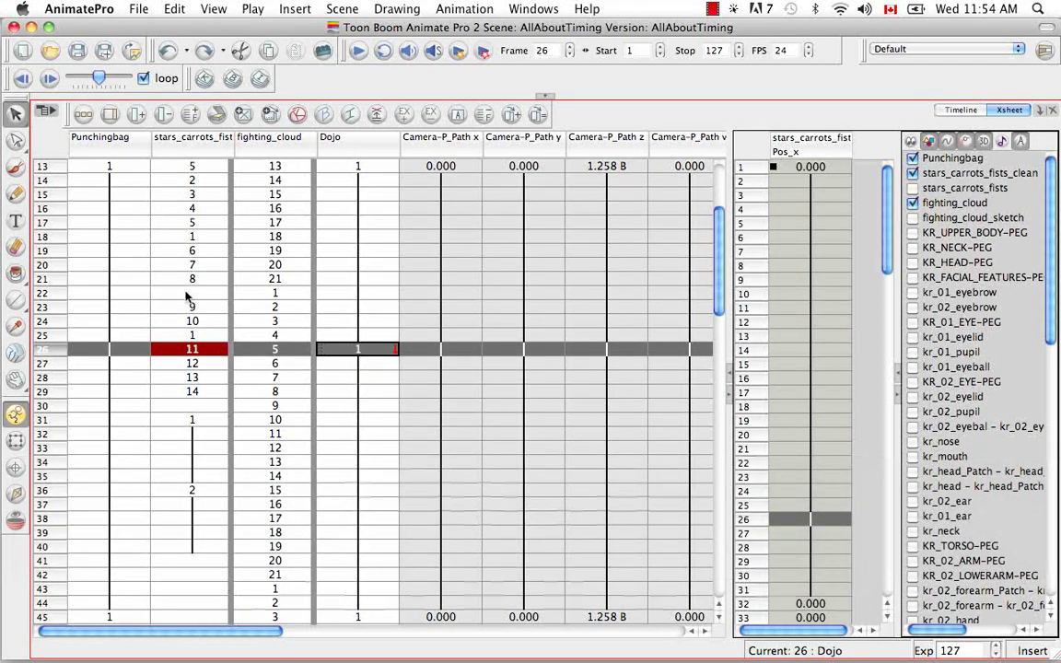
- Try inserting the drawings at frames 23–29 of stars_carrots_fists_clean into the fighting_cloud column at frame 16, shifting its exposure, and undo it
{"action": "left_click", "coordinate": [181, 307]}
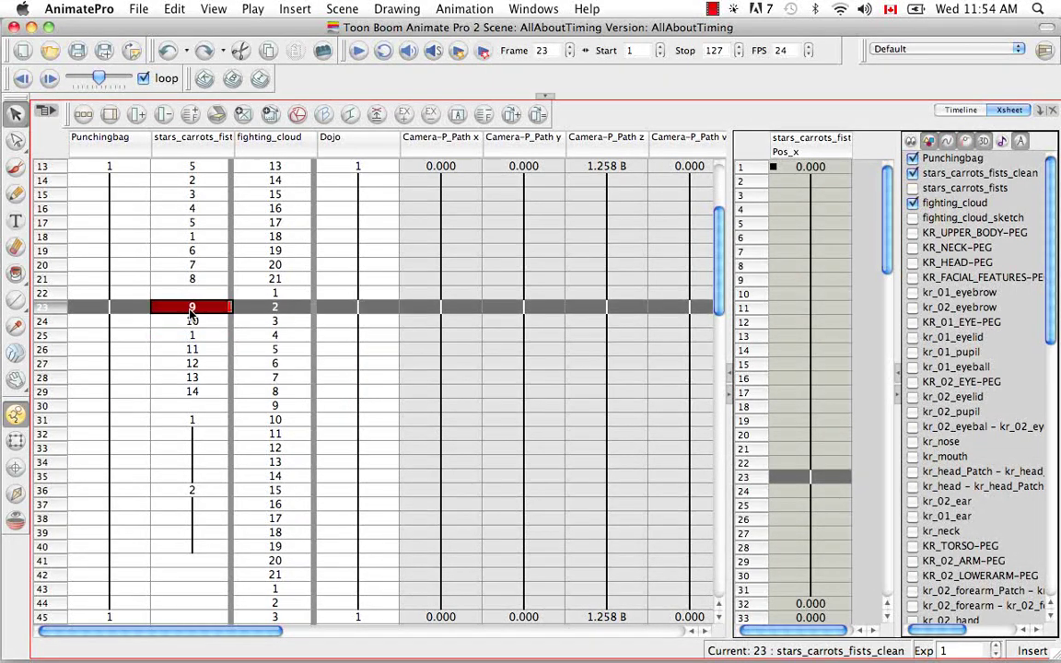
{"action": "left_click", "coordinate": [196, 392], "text": "shift"}
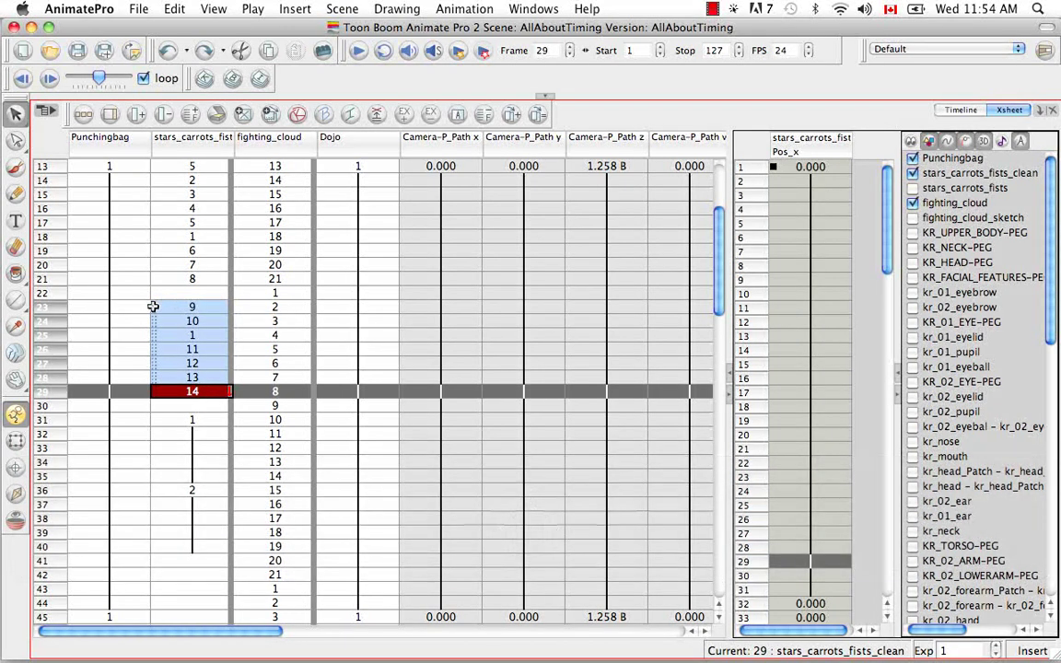
{"action": "left_click_drag", "start_coordinate": [153, 307], "coordinate": [281, 215]}
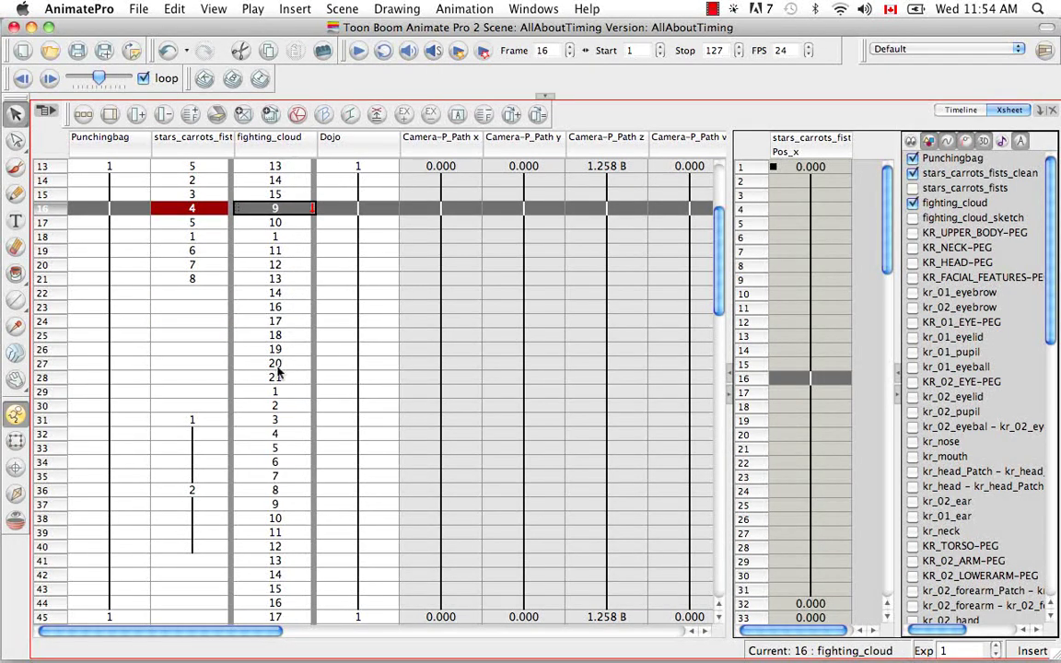
{"action": "key", "text": "super+z"}
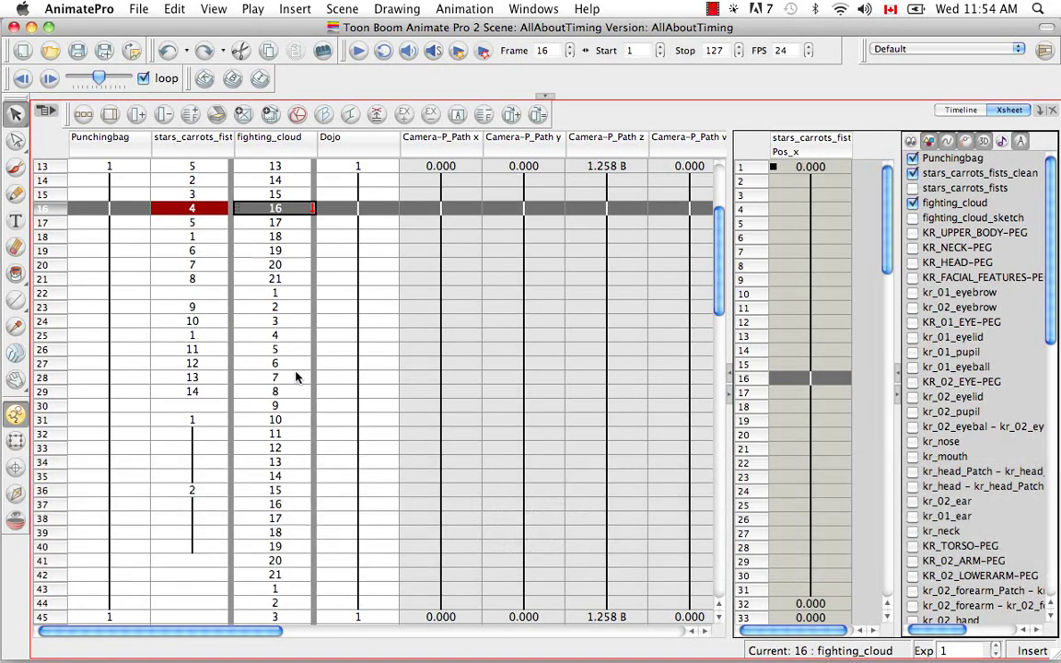
- Increase the exposure of drawing 8 at frame 21 of stars_carrots_fists_clean one frame at a time to 5 frames
{"action": "left_click", "coordinate": [194, 279]}
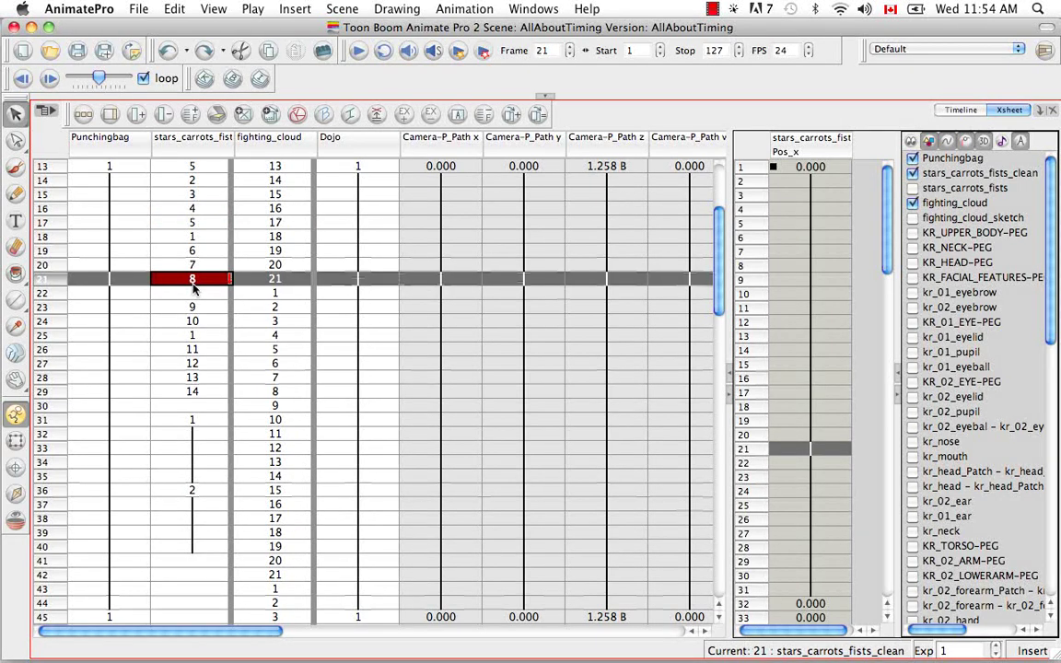
{"action": "left_click", "coordinate": [446, 9]}
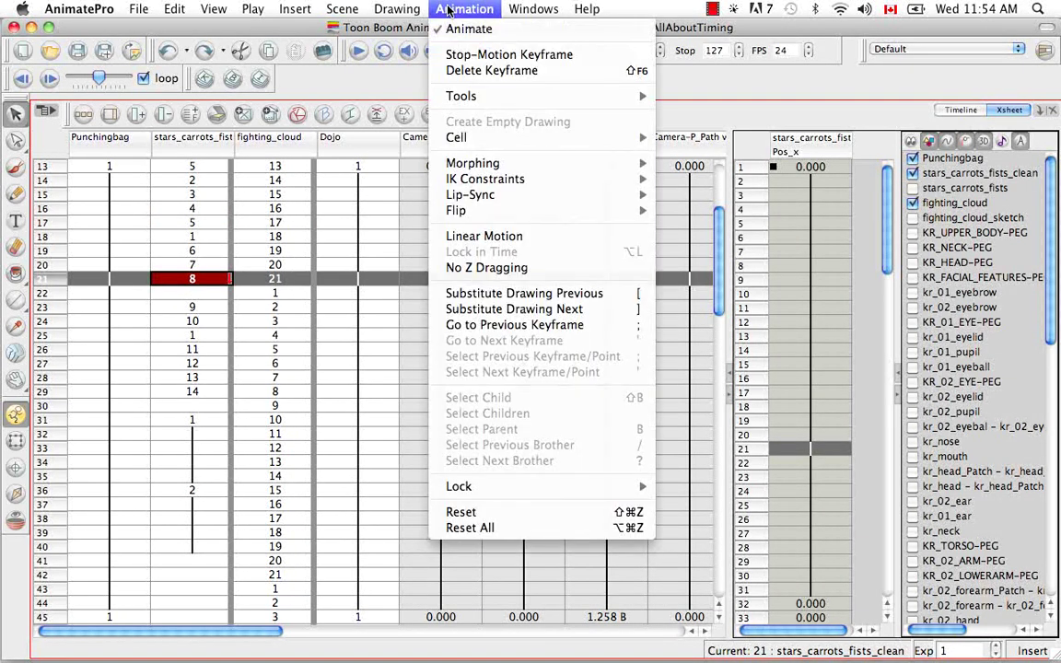
{"action": "mouse_move", "coordinate": [512, 143]}
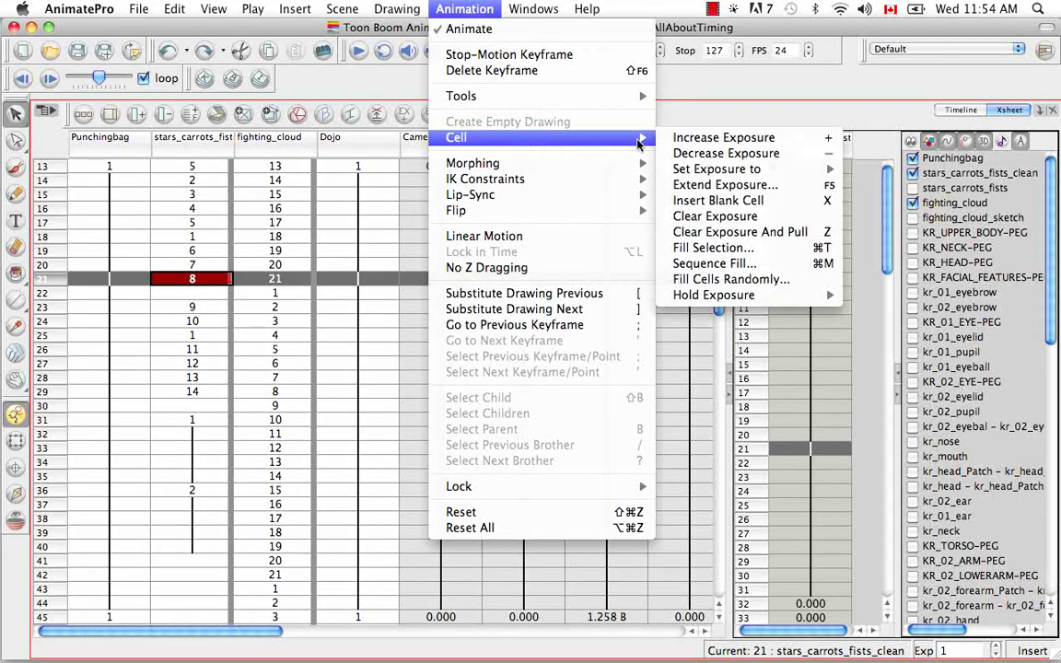
{"action": "left_click", "coordinate": [685, 139]}
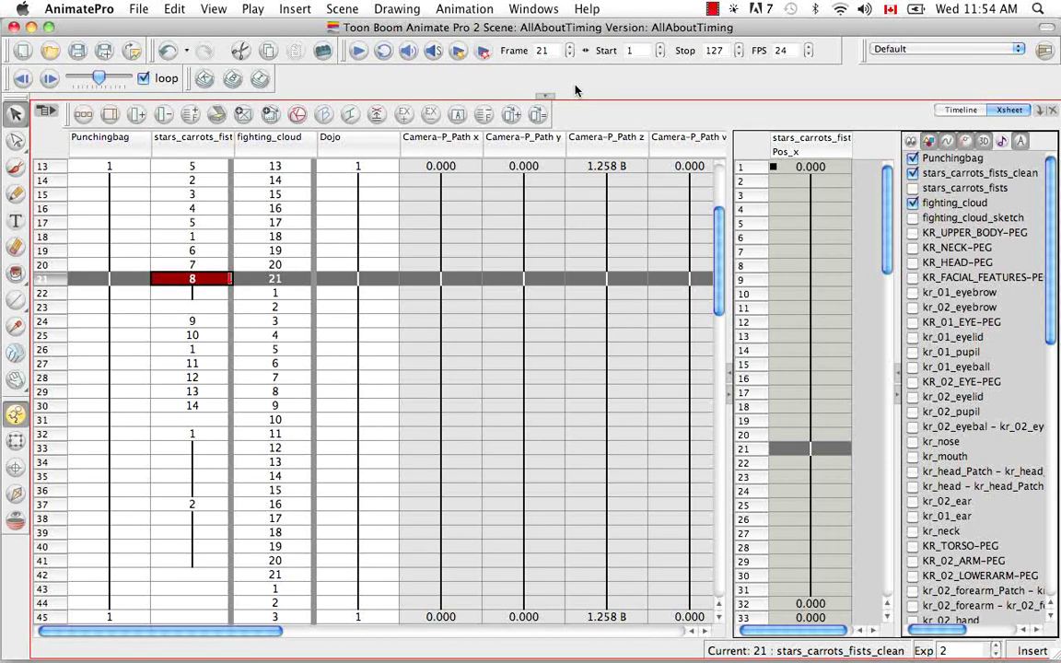
{"action": "key", "text": "shift+equal"}
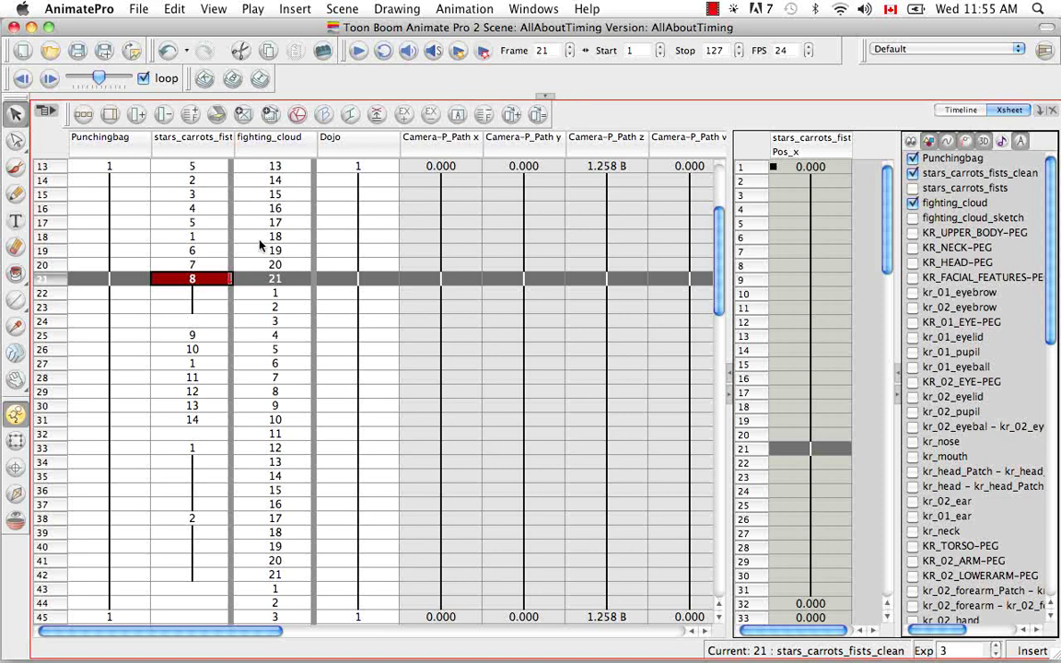
{"action": "right_click", "coordinate": [203, 283]}
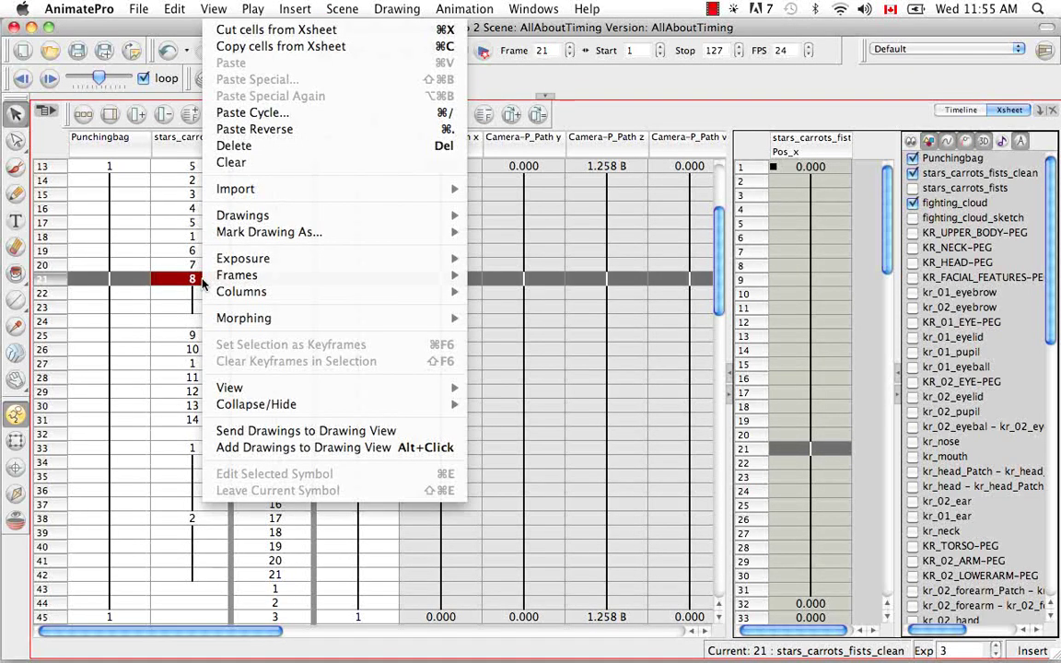
{"action": "mouse_move", "coordinate": [439, 263]}
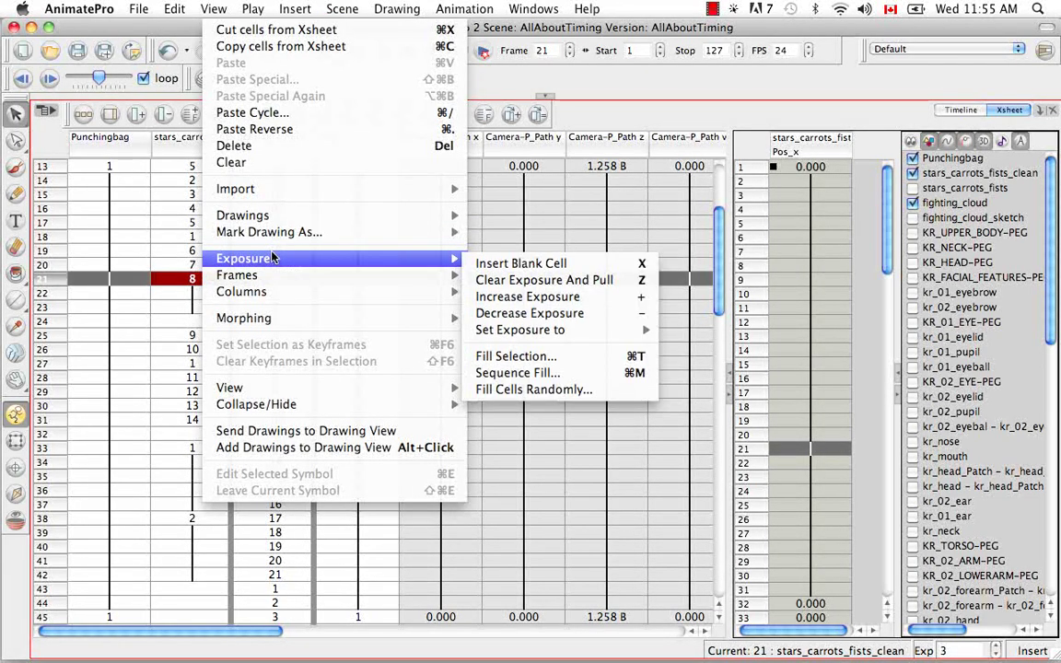
{"action": "left_click", "coordinate": [512, 297]}
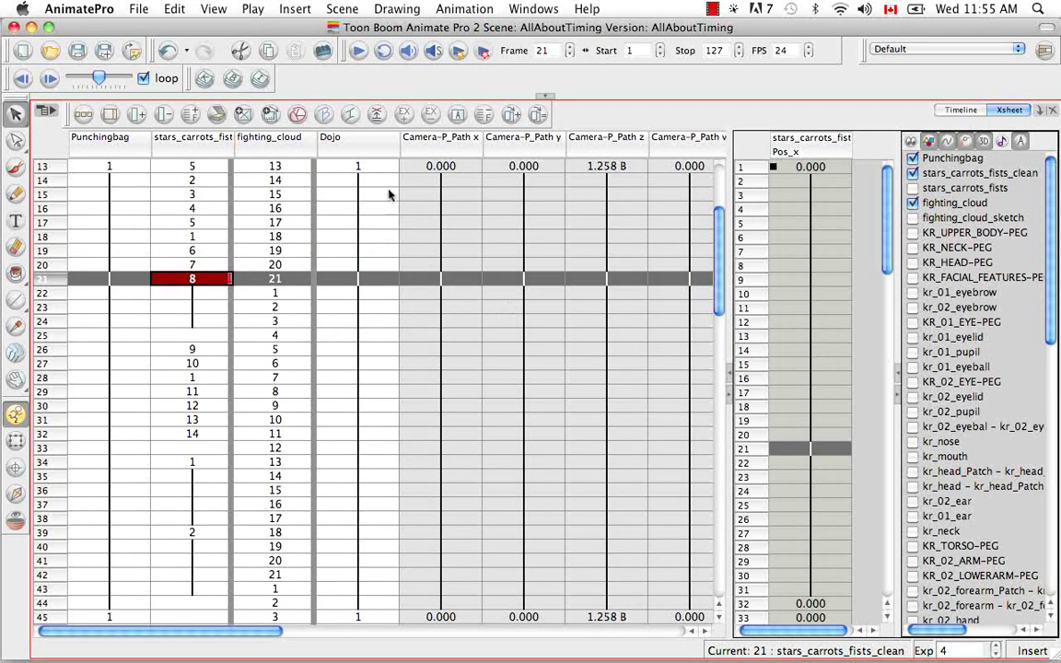
{"action": "left_click", "coordinate": [406, 114]}
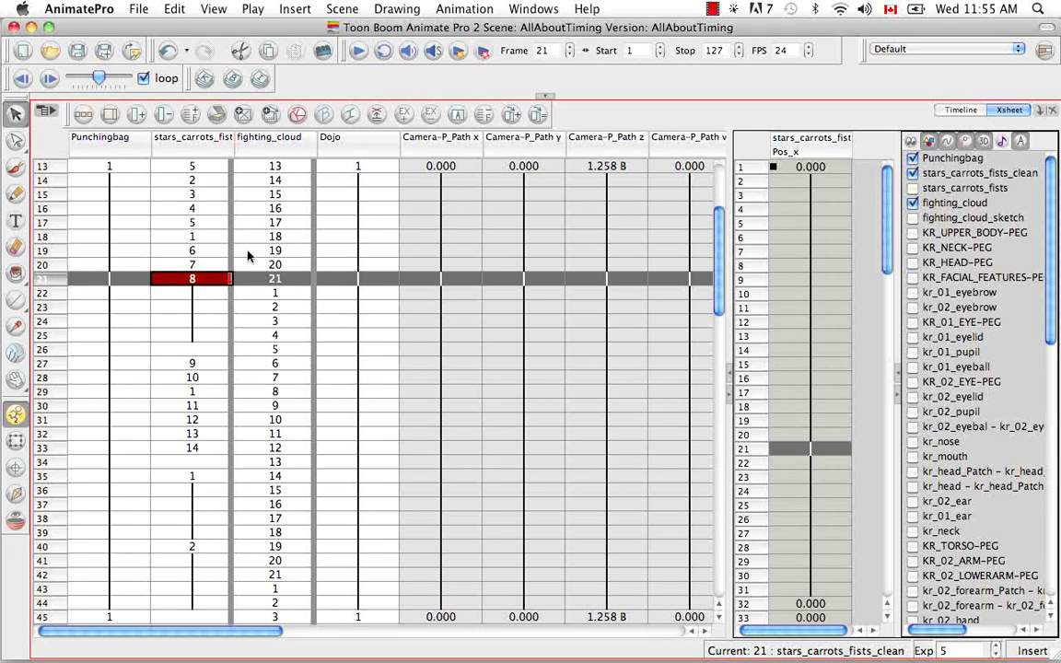
- Decrease the exposure of drawing 8 at frame 21 of stars_carrots_fists_clean one frame at a time to 1 frame
{"action": "left_click", "coordinate": [446, 12]}
{"action": "mouse_move", "coordinate": [449, 136]}
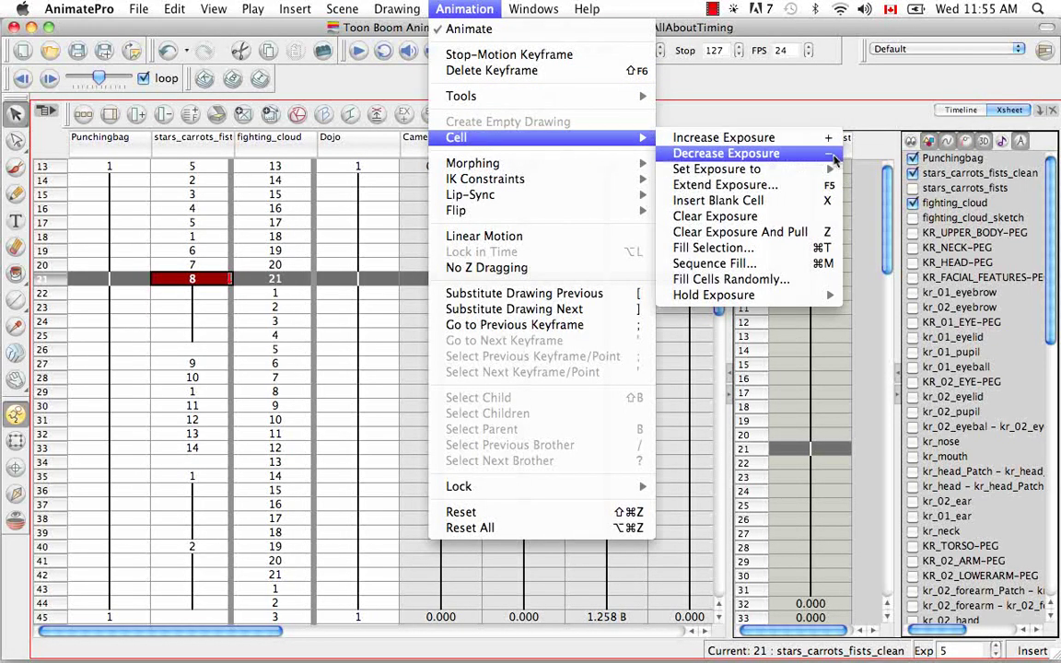
{"action": "left_click", "coordinate": [833, 155]}
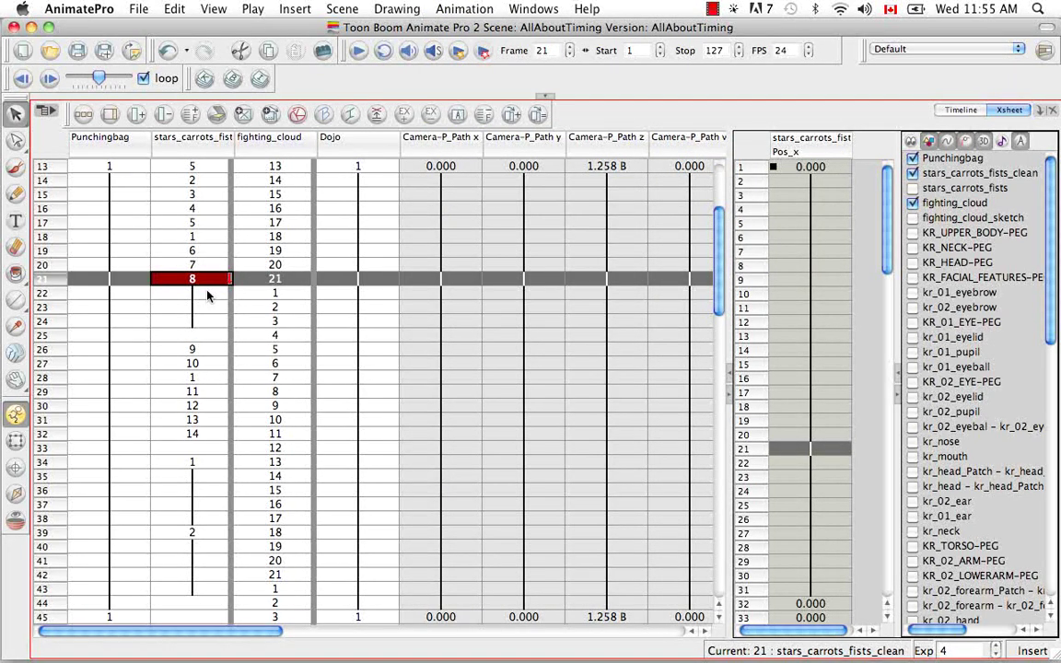
{"action": "key", "text": "minus"}
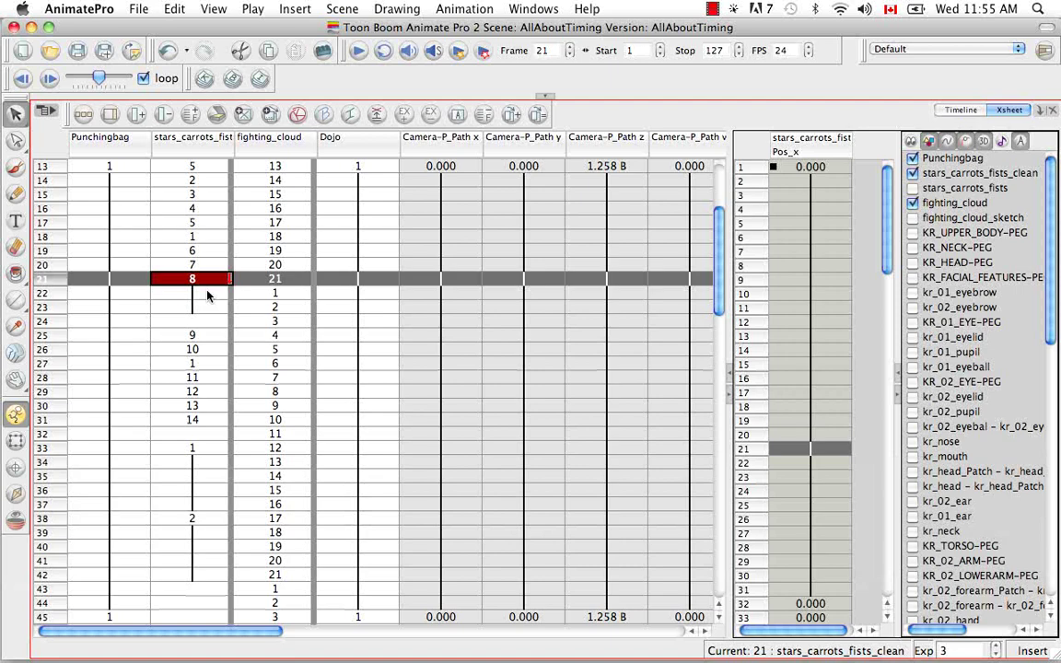
{"action": "right_click", "coordinate": [204, 282]}
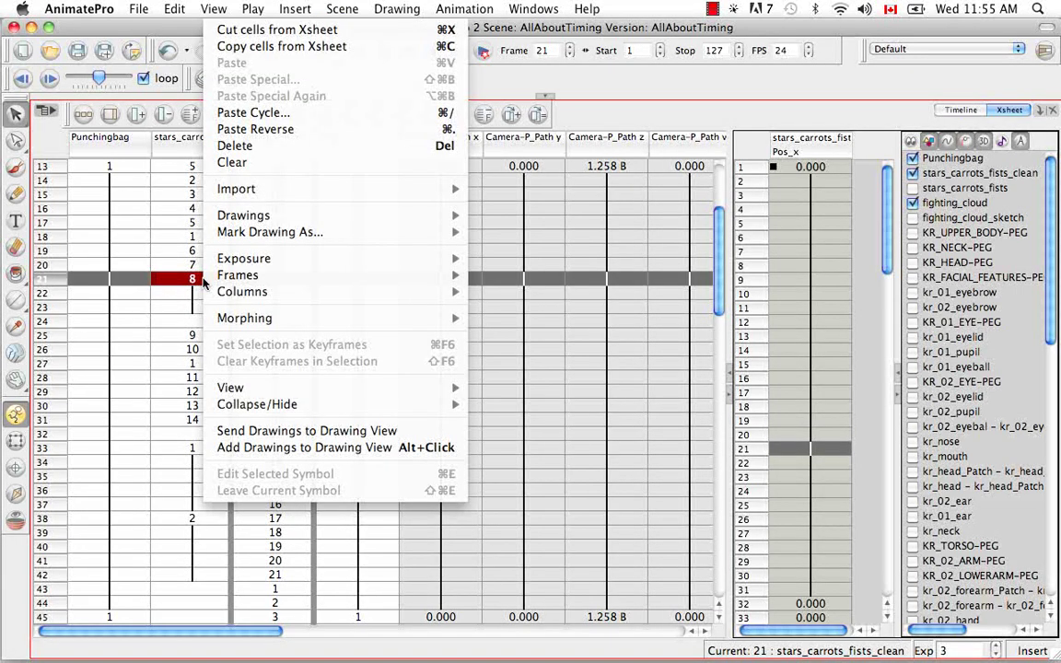
{"action": "mouse_move", "coordinate": [433, 259]}
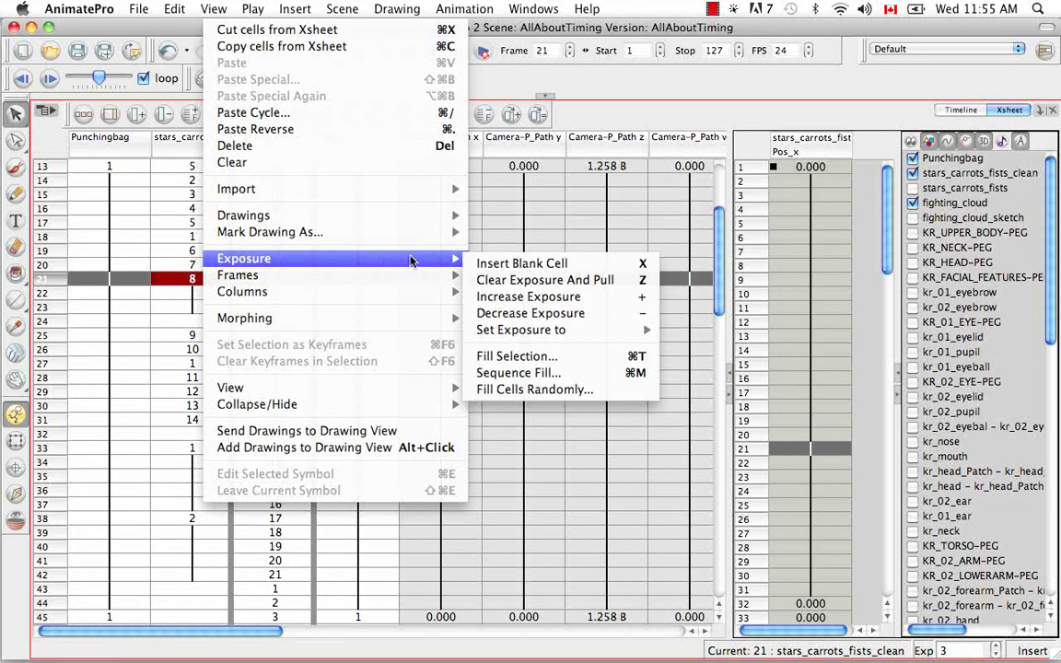
{"action": "left_click", "coordinate": [520, 314]}
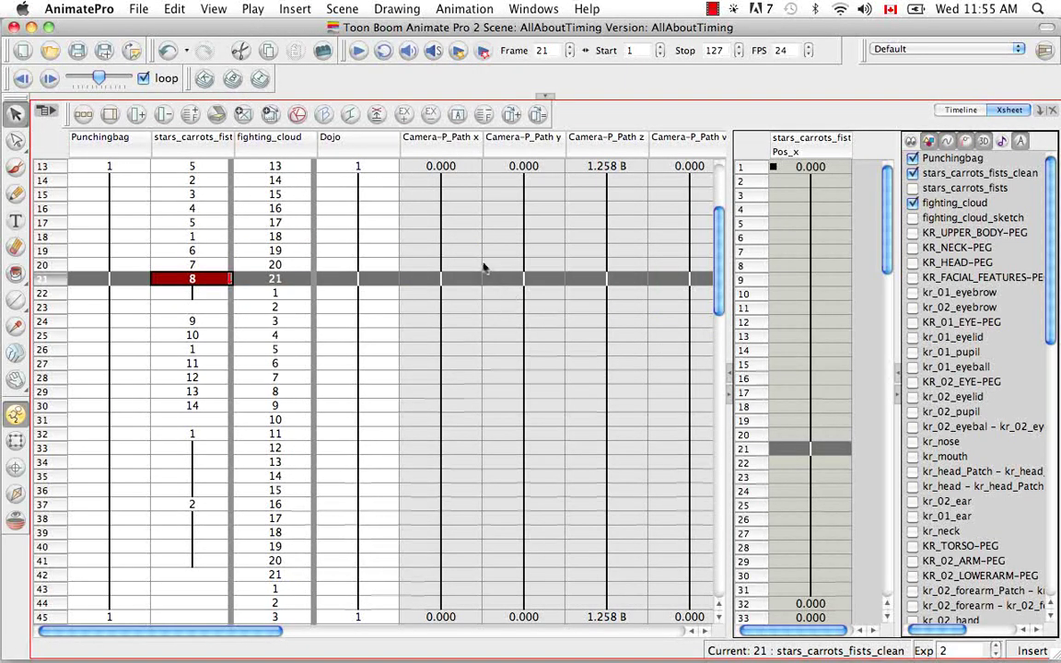
{"action": "left_click", "coordinate": [431, 114]}
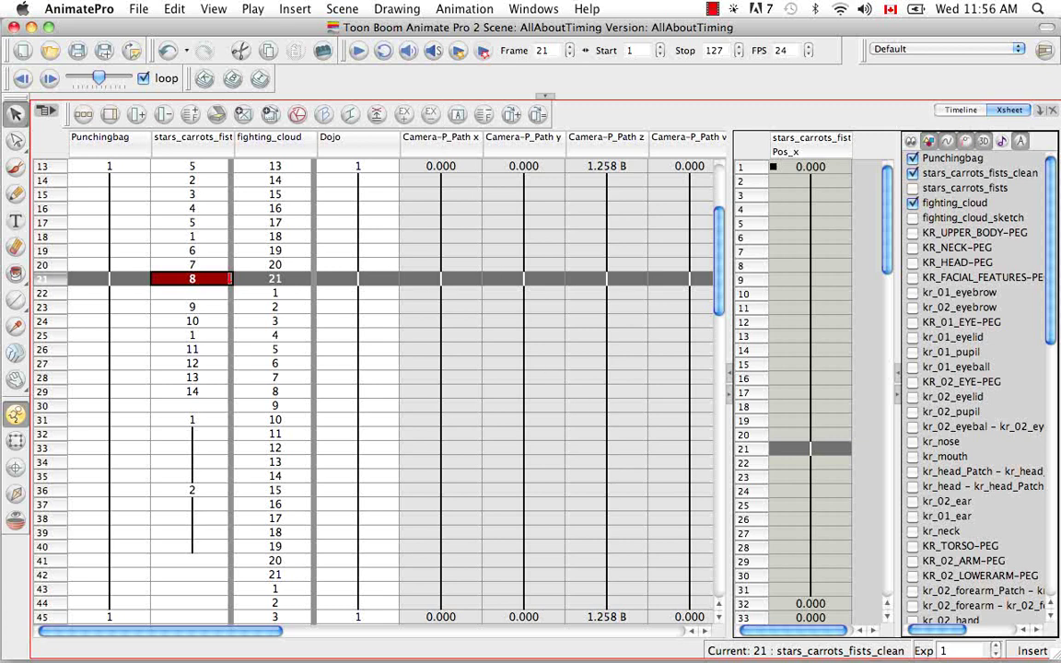
- Raise the exposure value of drawing 8 at frame 21 to 4 and lower it back to 1
{"action": "left_click", "coordinate": [996, 646]}
{"action": "left_click", "coordinate": [996, 647]}
{"action": "left_click", "coordinate": [996, 647]}
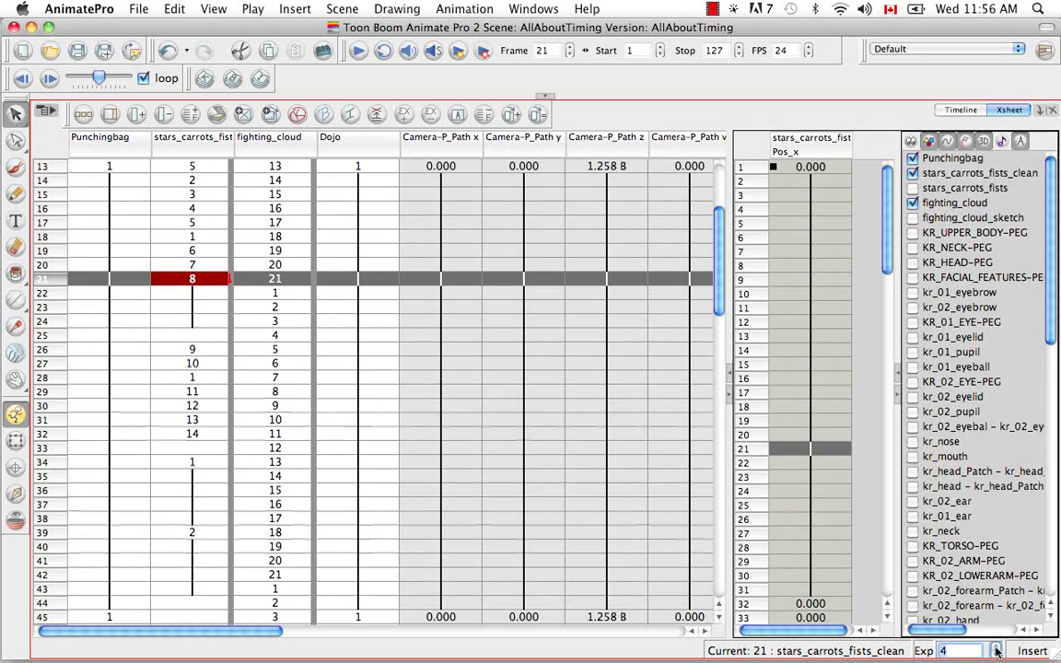
{"action": "left_click", "coordinate": [996, 656]}
{"action": "left_click", "coordinate": [996, 656]}
{"action": "left_click", "coordinate": [996, 656]}
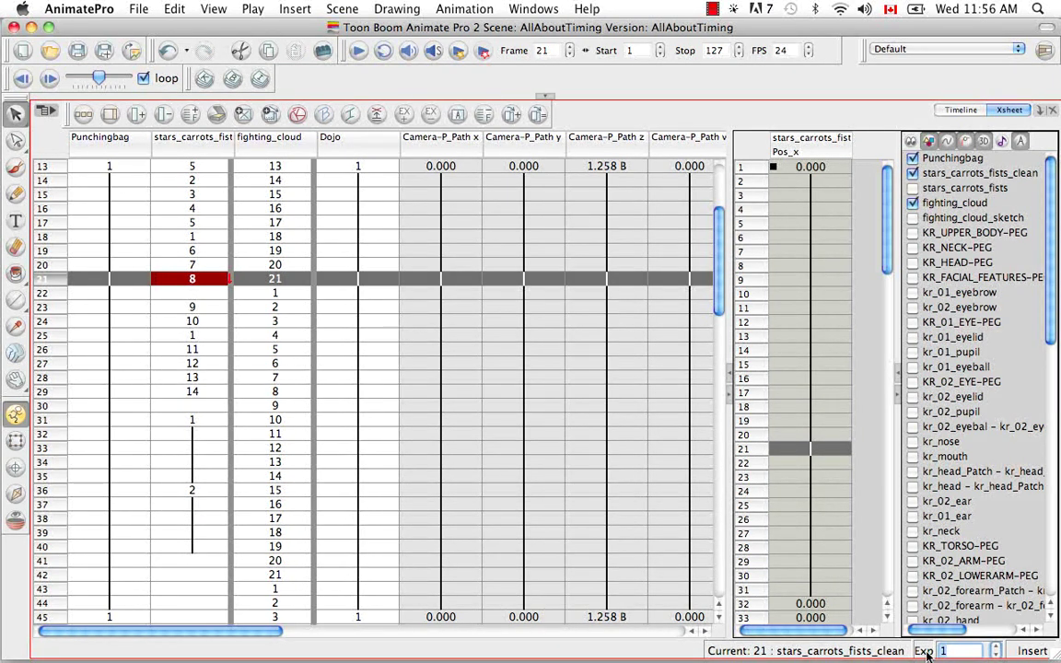
- Set the exposure of drawing 8 at frame 21 of stars_carrots_fists_clean to 20 frames
{"action": "type", "text": "20"}
{"action": "key", "text": "Return"}
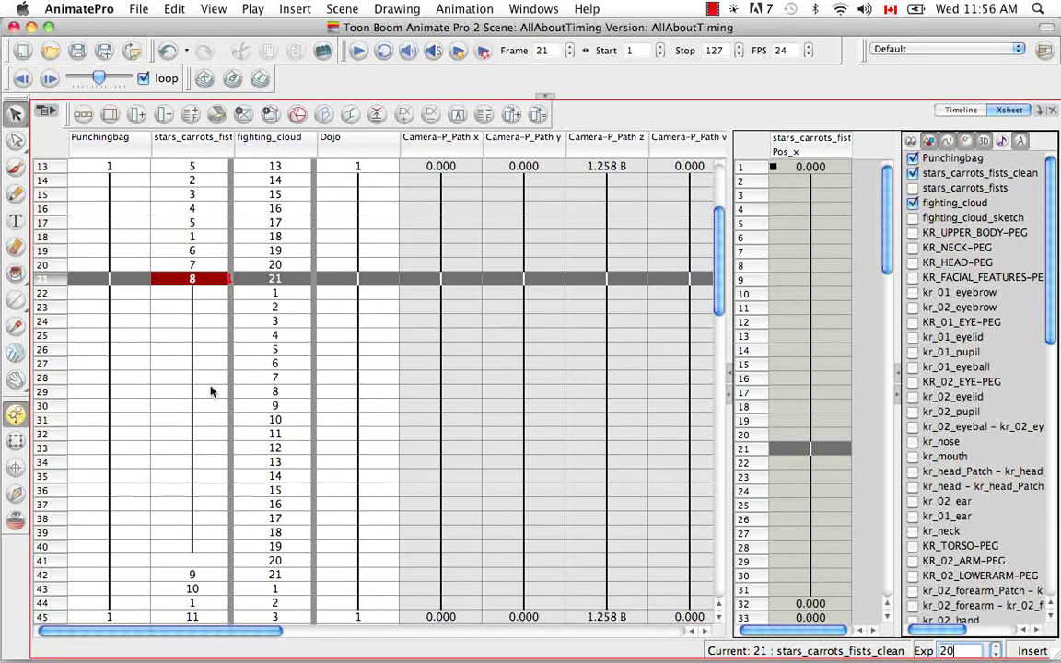
- Try Clear Exposure And Pull on drawing 8's exposure at frames 21–40 of stars_carrots_fists_clean, and undo it
{"action": "left_click", "coordinate": [199, 281]}
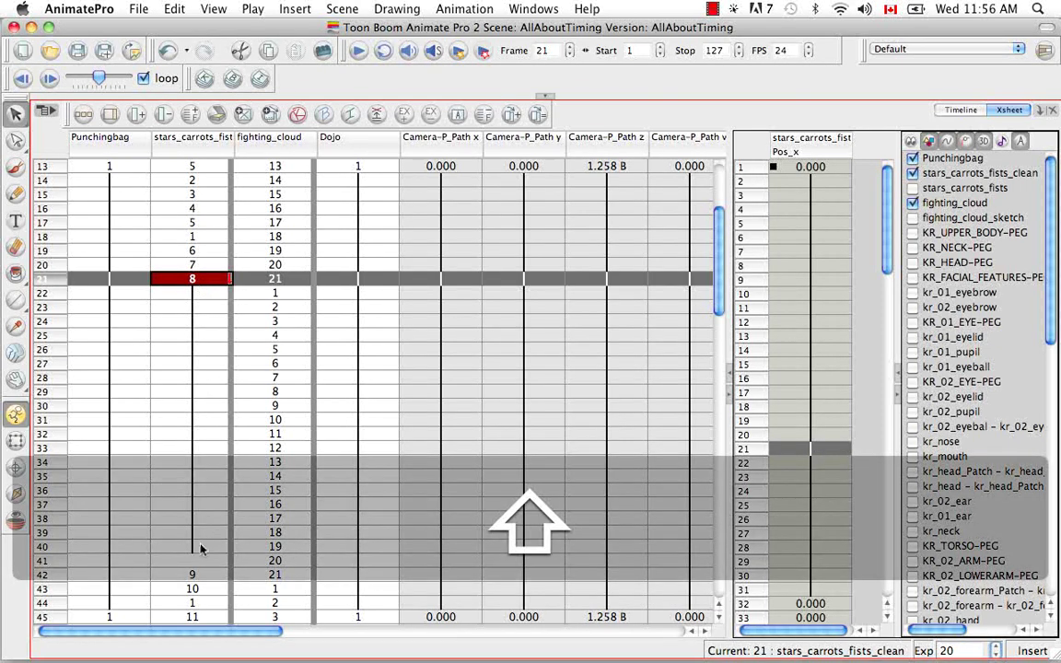
{"action": "left_click", "coordinate": [200, 550], "text": "shift"}
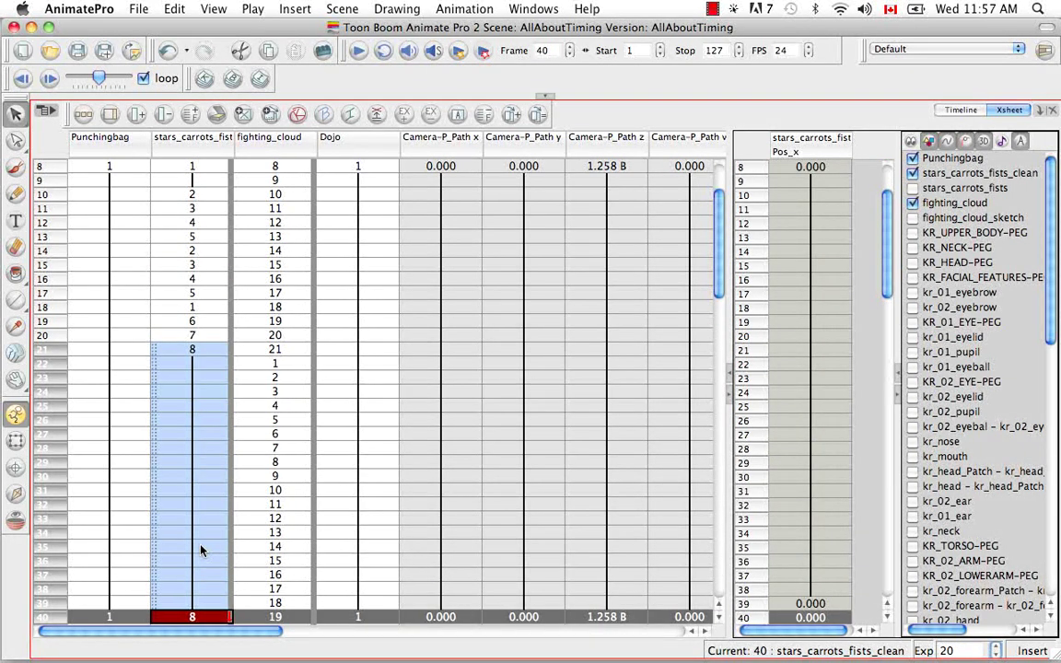
{"action": "left_click", "coordinate": [465, 9]}
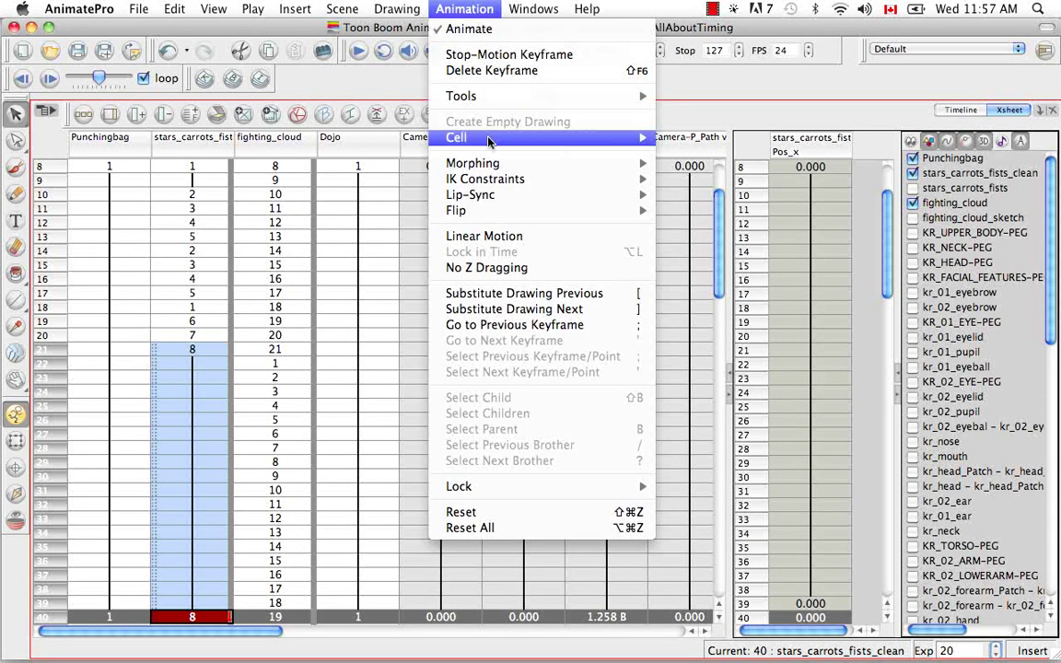
{"action": "mouse_move", "coordinate": [489, 140]}
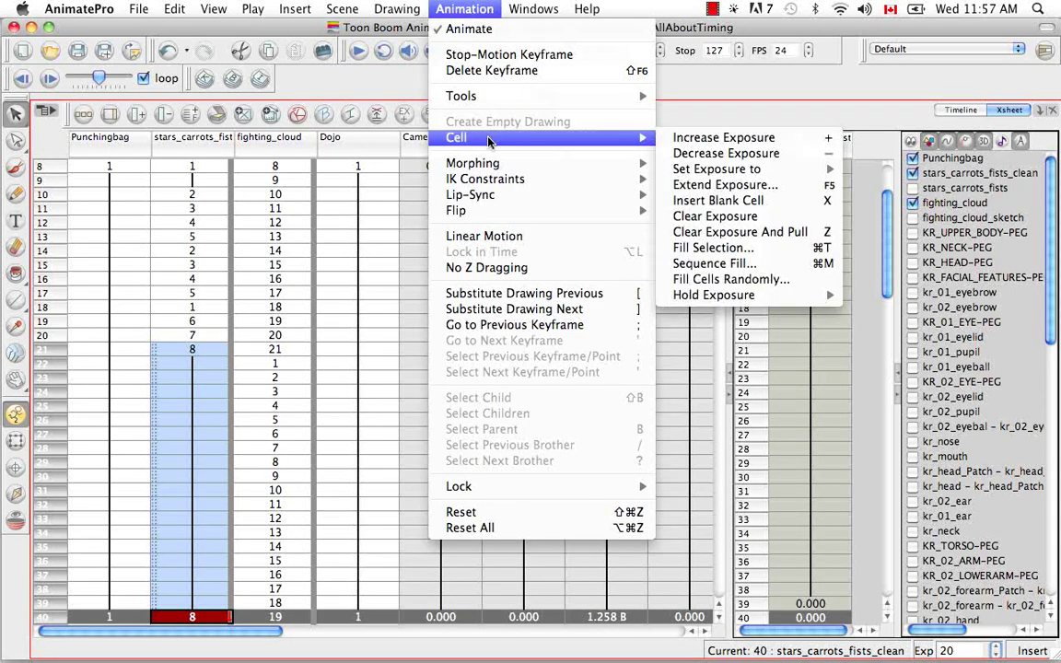
{"action": "left_click", "coordinate": [758, 235]}
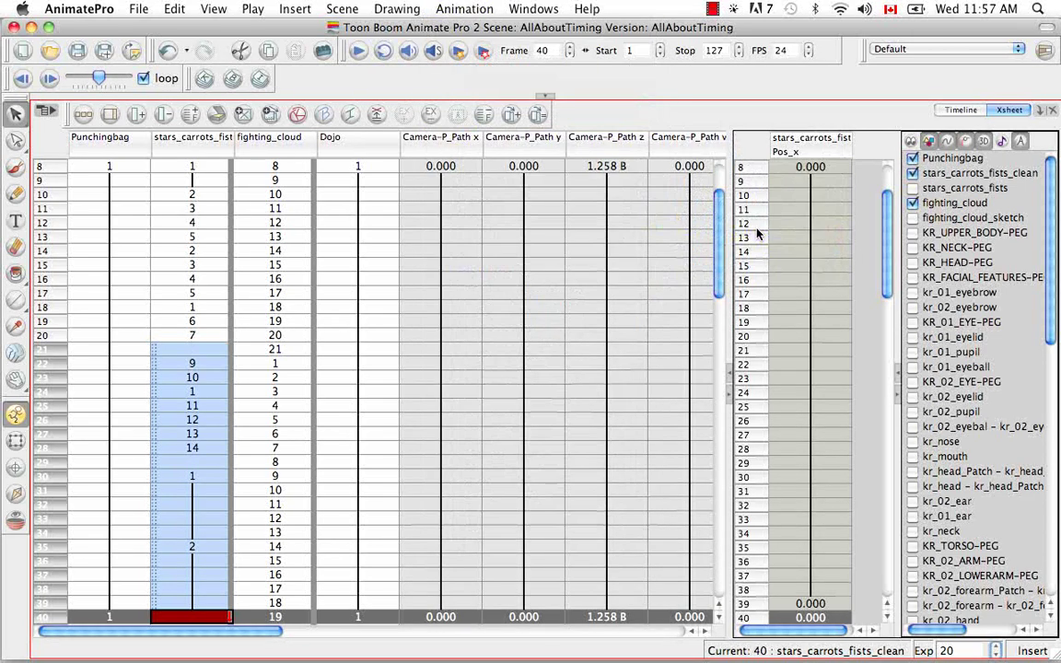
{"action": "left_click", "coordinate": [191, 353]}
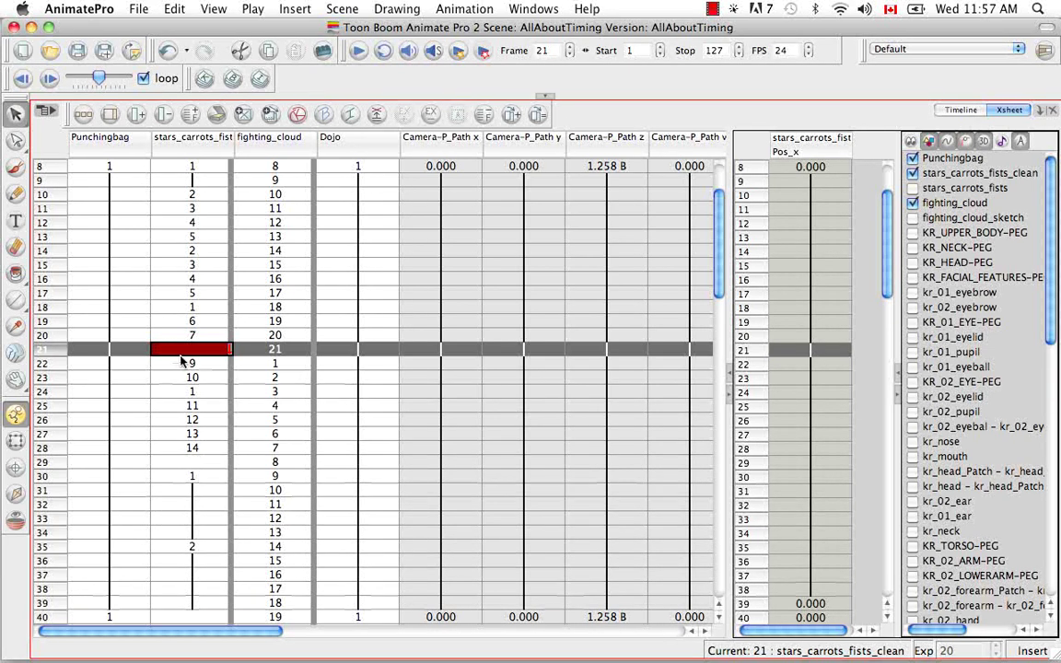
{"action": "key", "text": "super+z"}
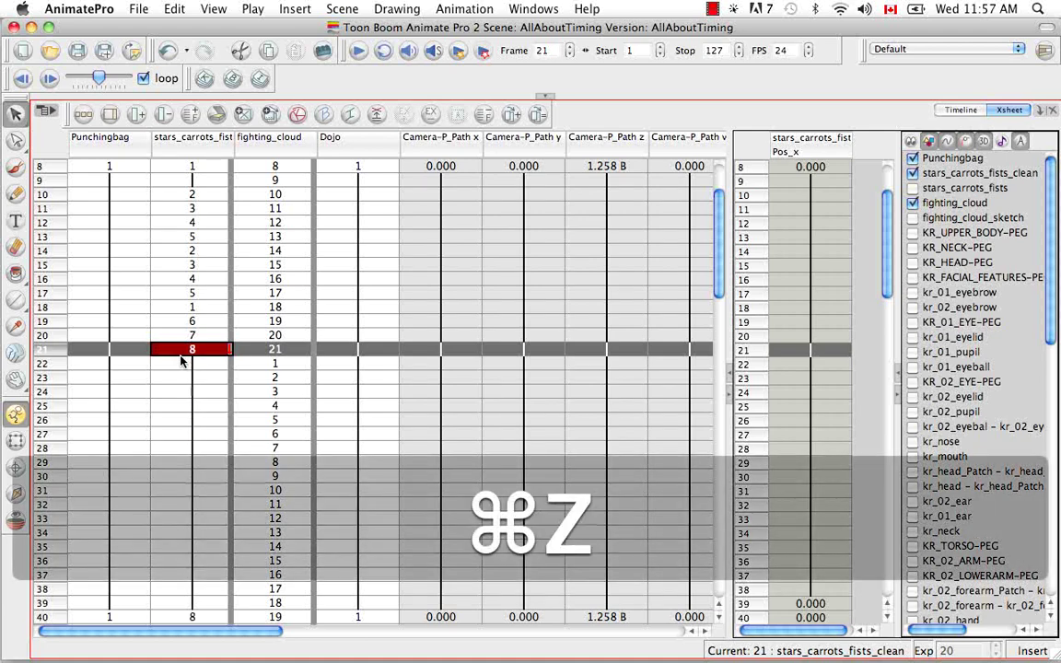
- Reselect frames 21–40 of stars_carrots_fists_clean, try Clear Exposure And Pull on them again, and undo it
{"action": "left_click", "coordinate": [203, 617], "text": "shift"}
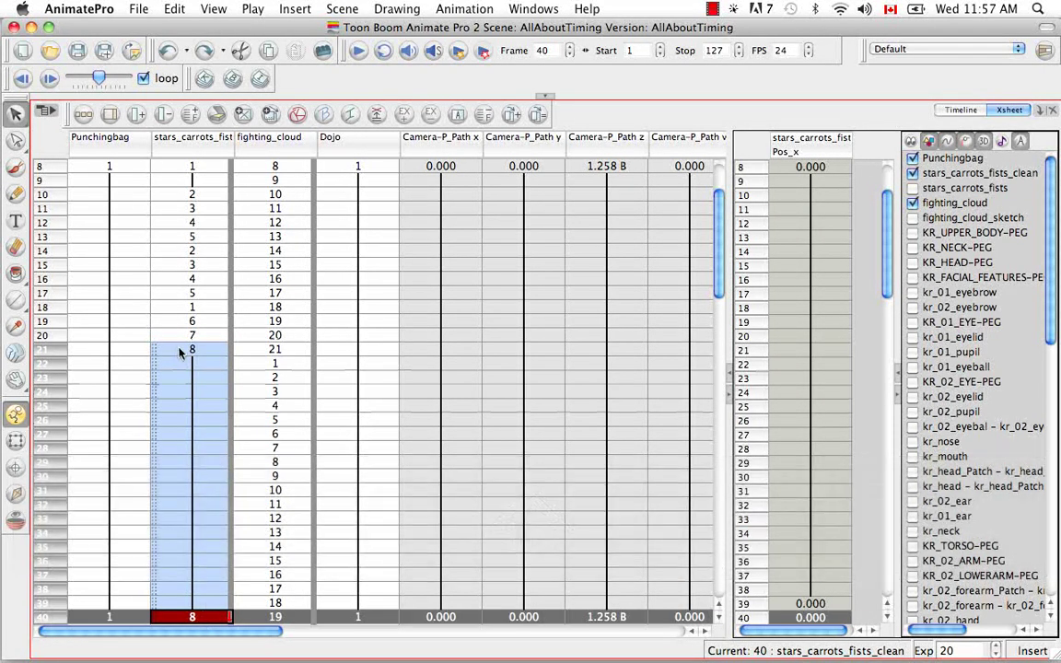
{"action": "right_click", "coordinate": [181, 351]}
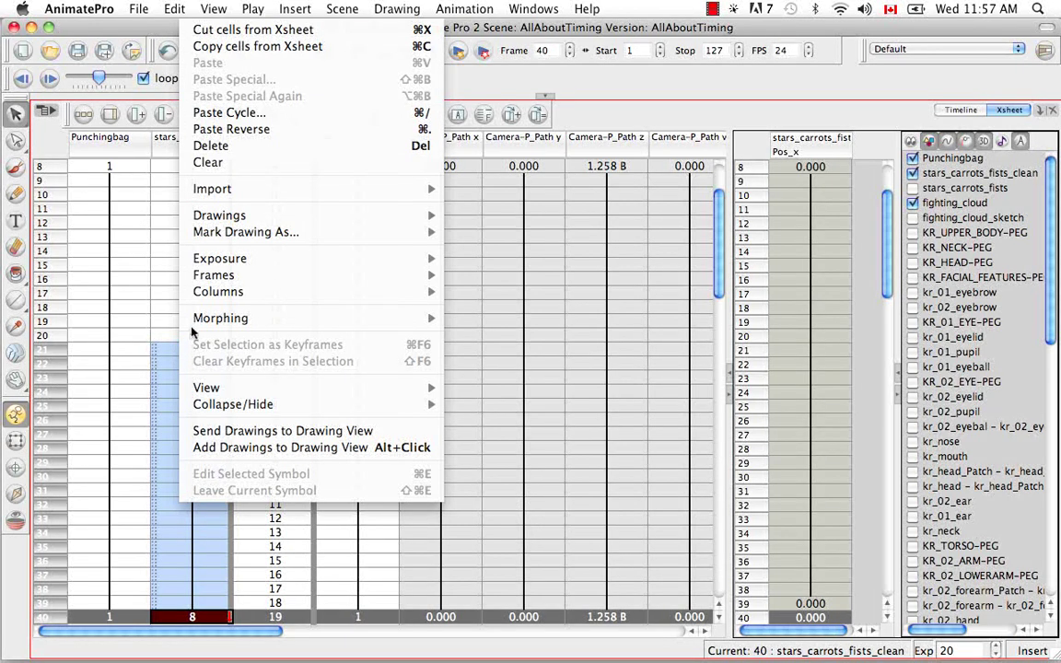
{"action": "mouse_move", "coordinate": [360, 261]}
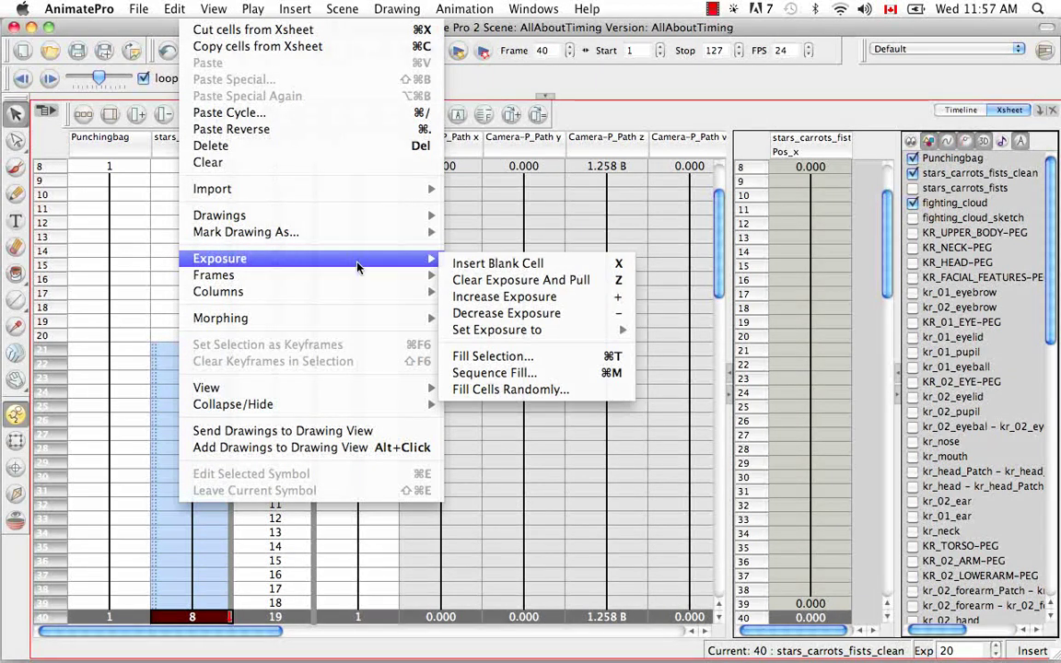
{"action": "left_click", "coordinate": [455, 280]}
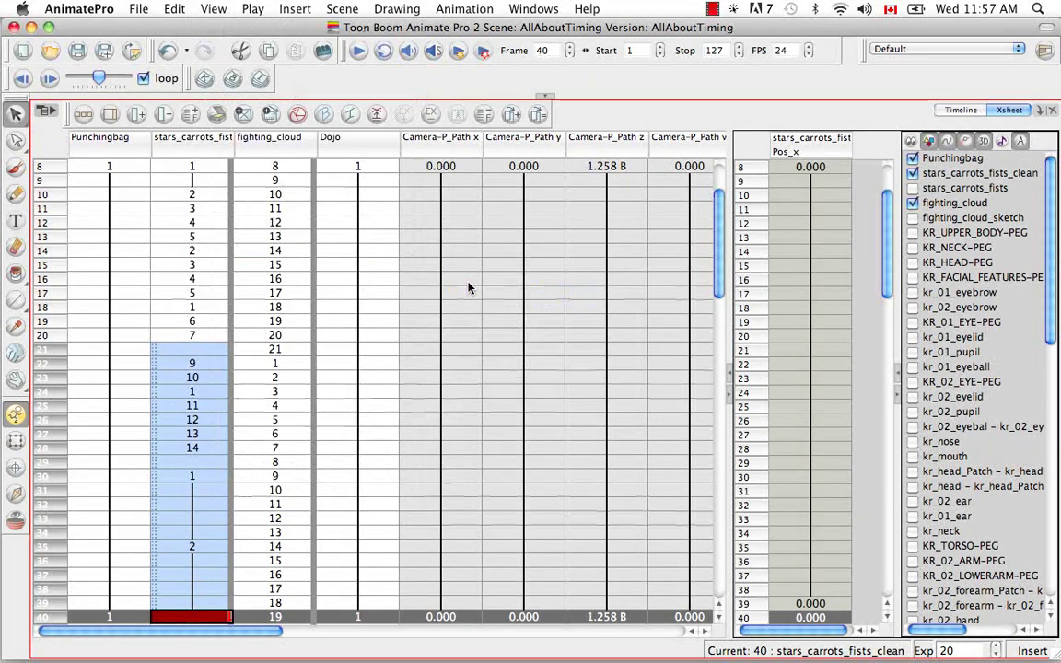
{"action": "left_click", "coordinate": [202, 352]}
{"action": "key", "text": "super+z"}
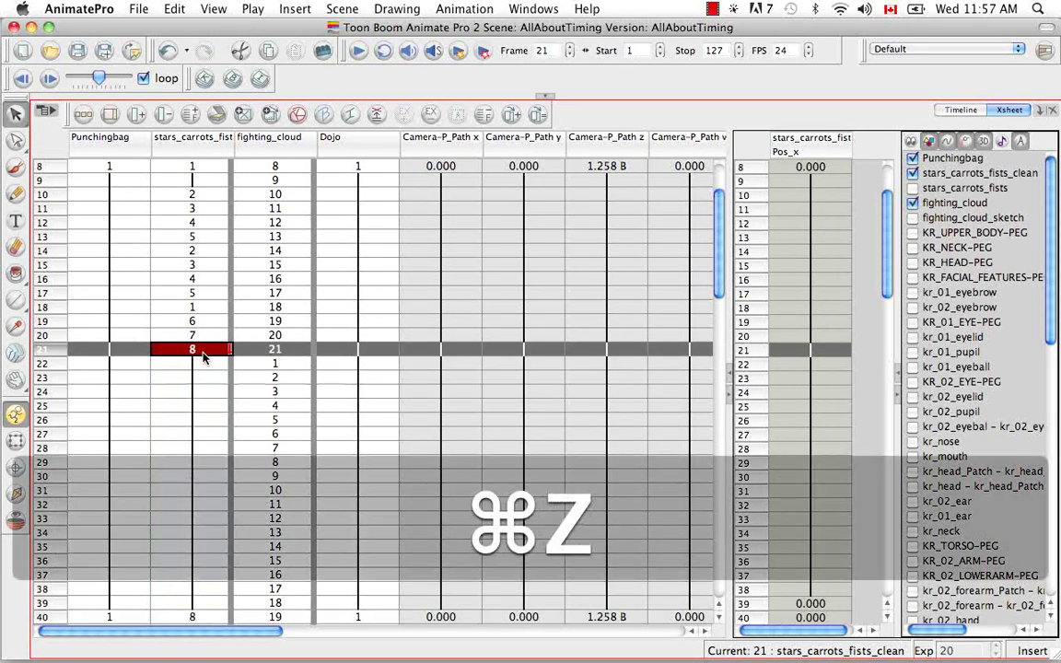
- Try Clear Exposure And Pull two more times on frames 21–40 of stars_carrots_fists_clean, undoing it each time
{"action": "left_click", "coordinate": [208, 619], "text": "shift"}
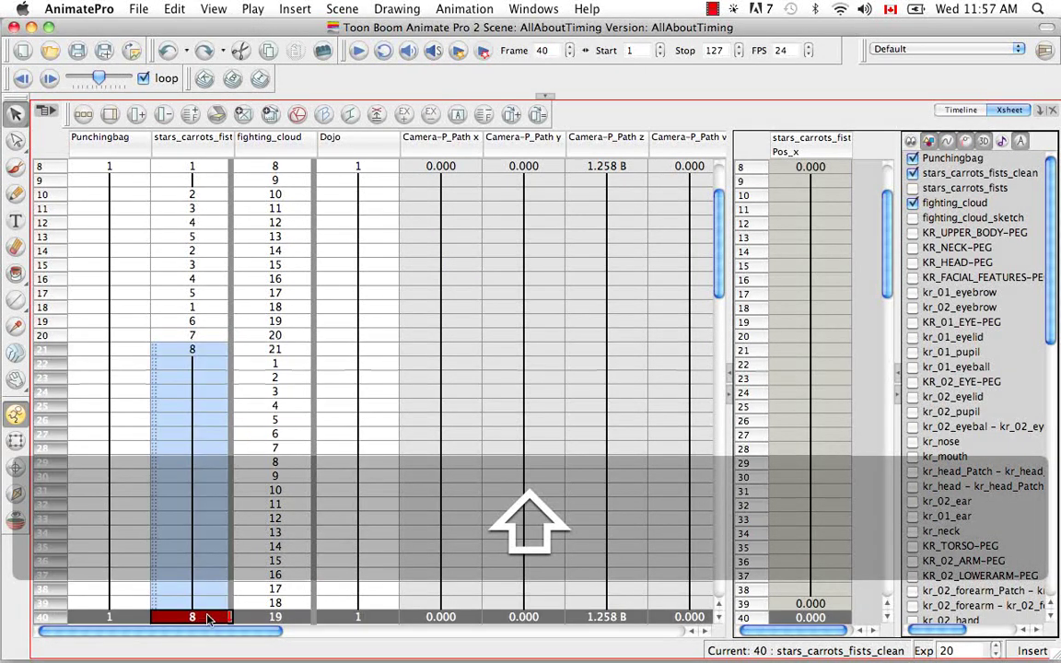
{"action": "key", "text": "super+z"}
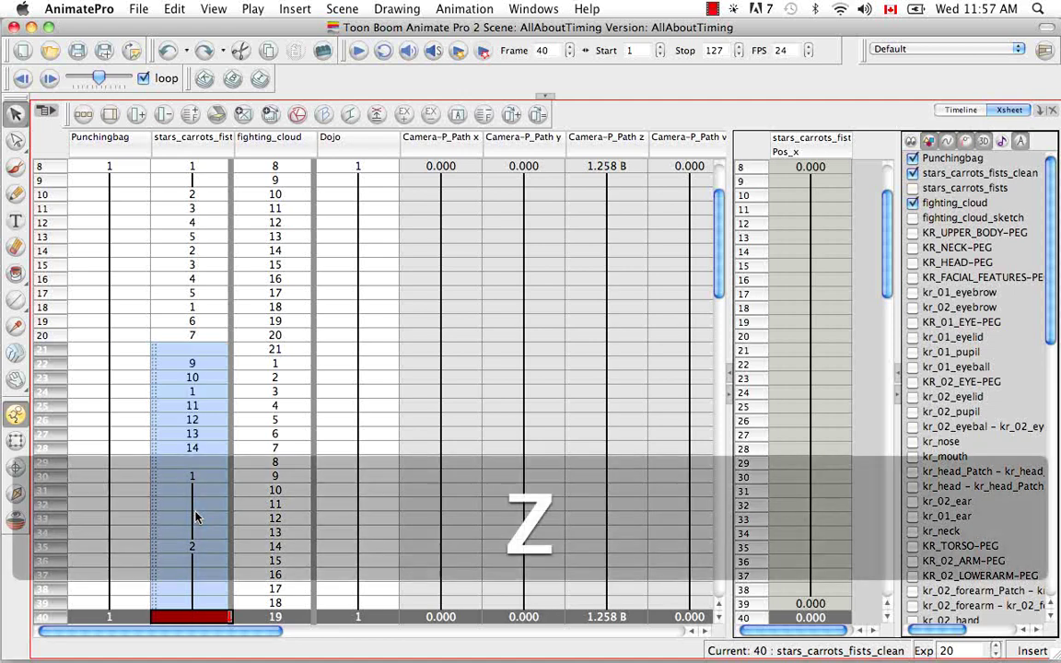
{"action": "key", "text": "super+z"}
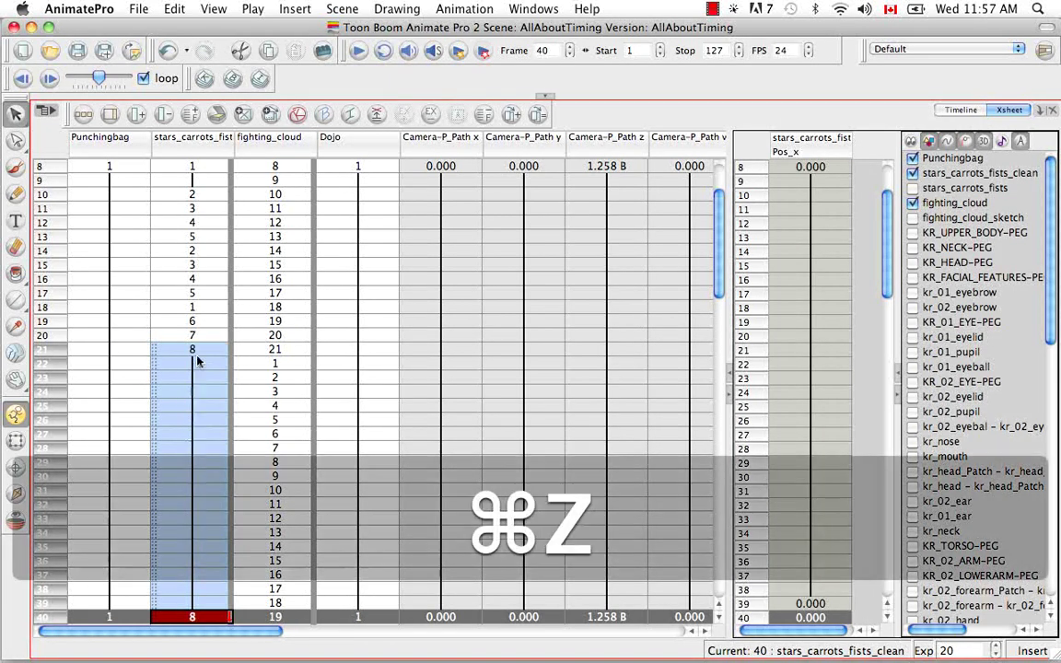
{"action": "left_click", "coordinate": [193, 350]}
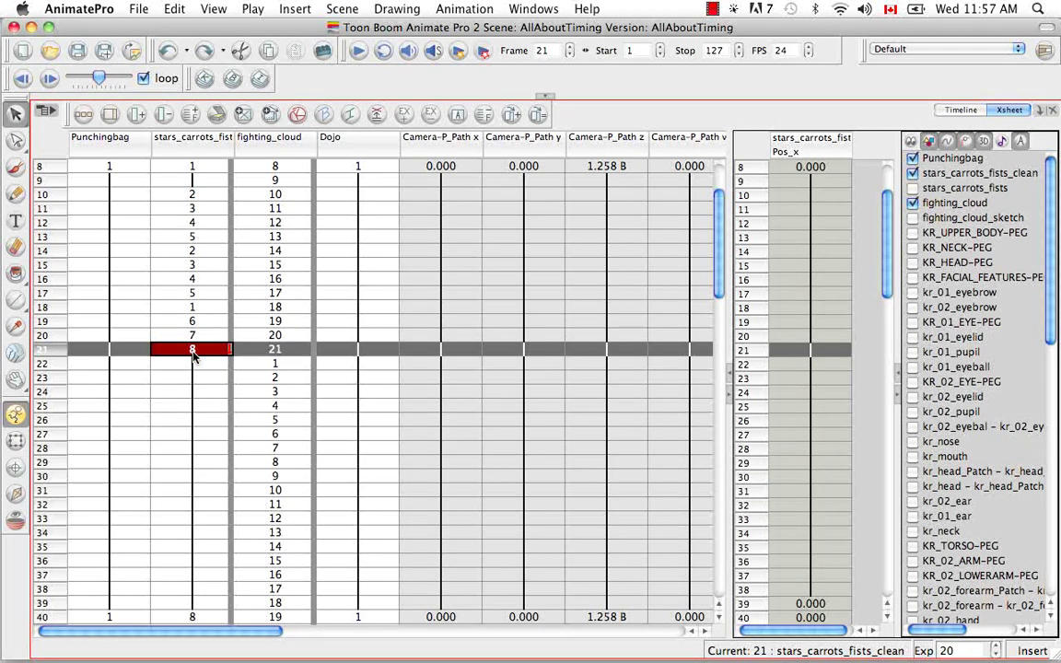
{"action": "left_click", "coordinate": [201, 617], "text": "shift"}
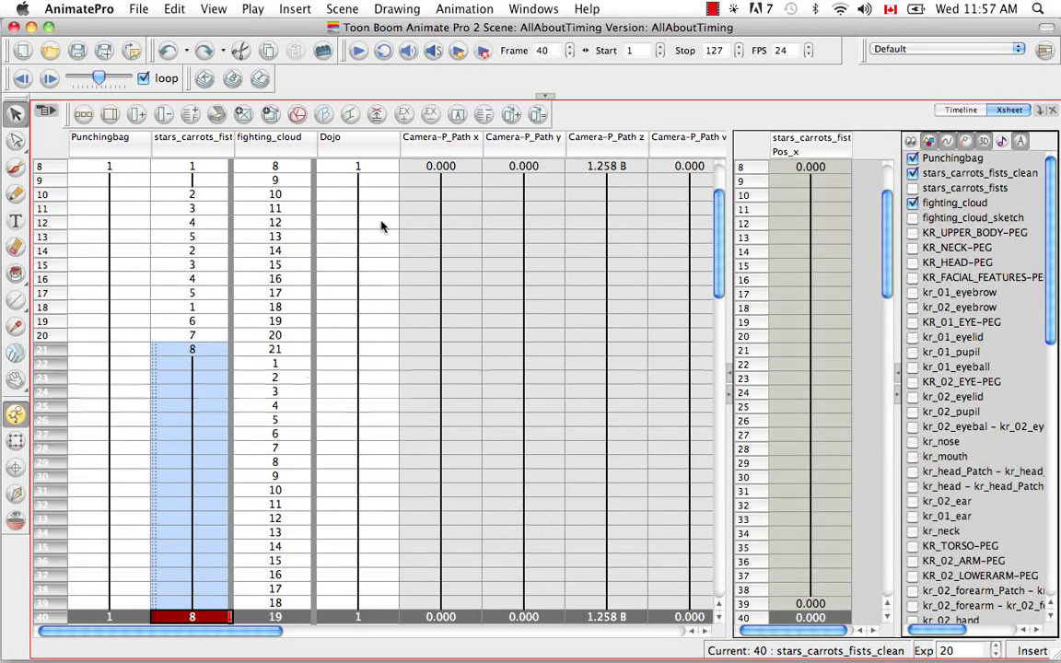
{"action": "left_click", "coordinate": [377, 117]}
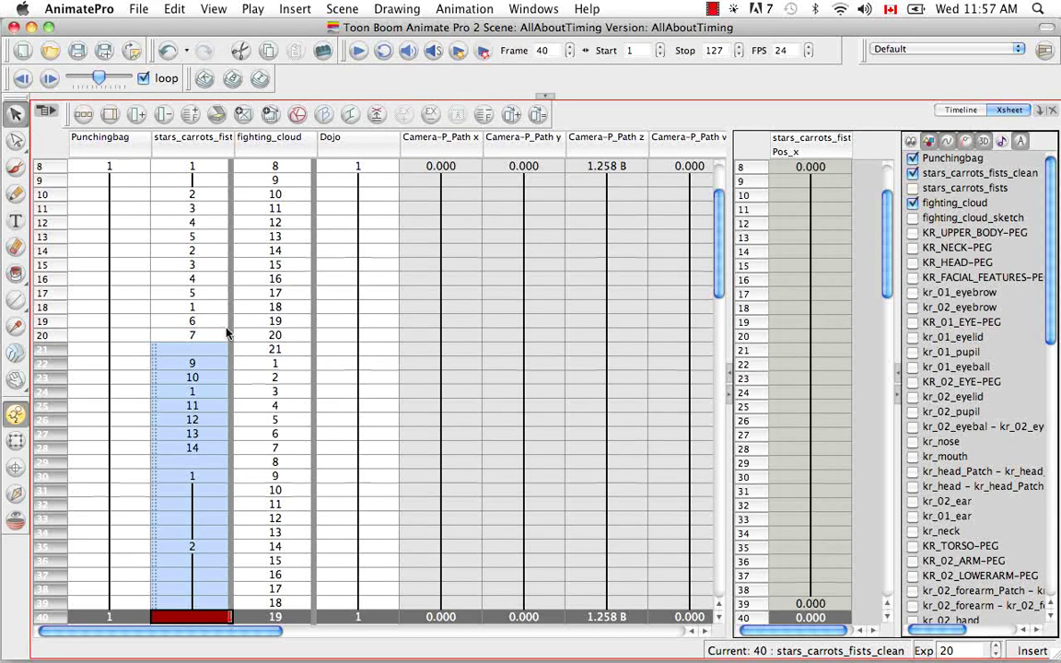
{"action": "key", "text": "super+z"}
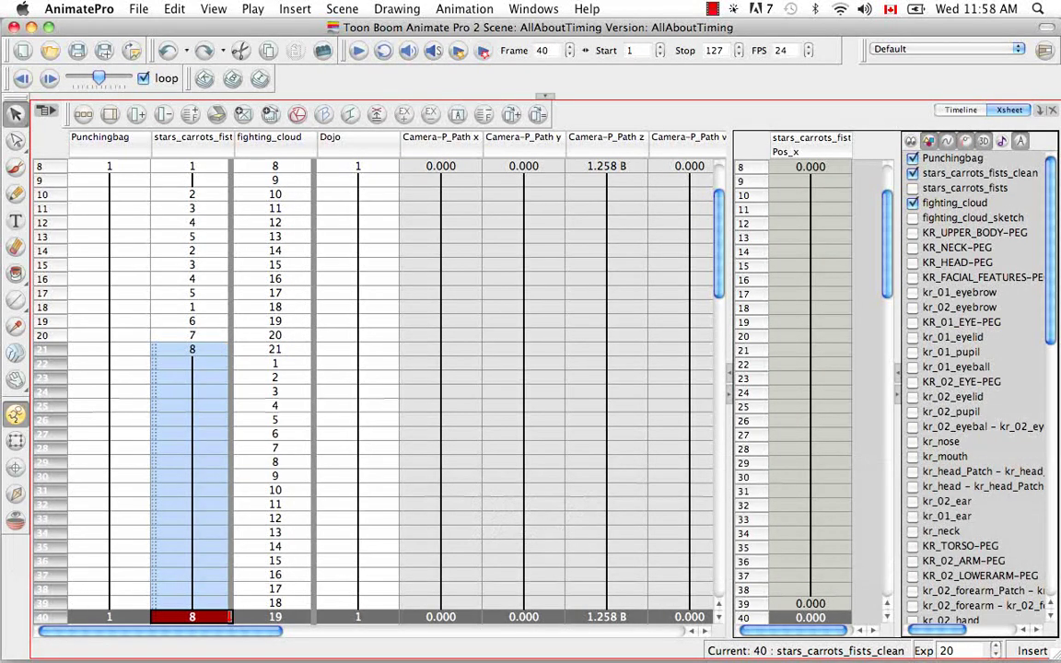
- Set drawing 8's exposure at frame 21 to 1 frame and remove the blank cell at frame 22, pulling drawing 9 up
{"action": "left_click", "coordinate": [196, 350]}
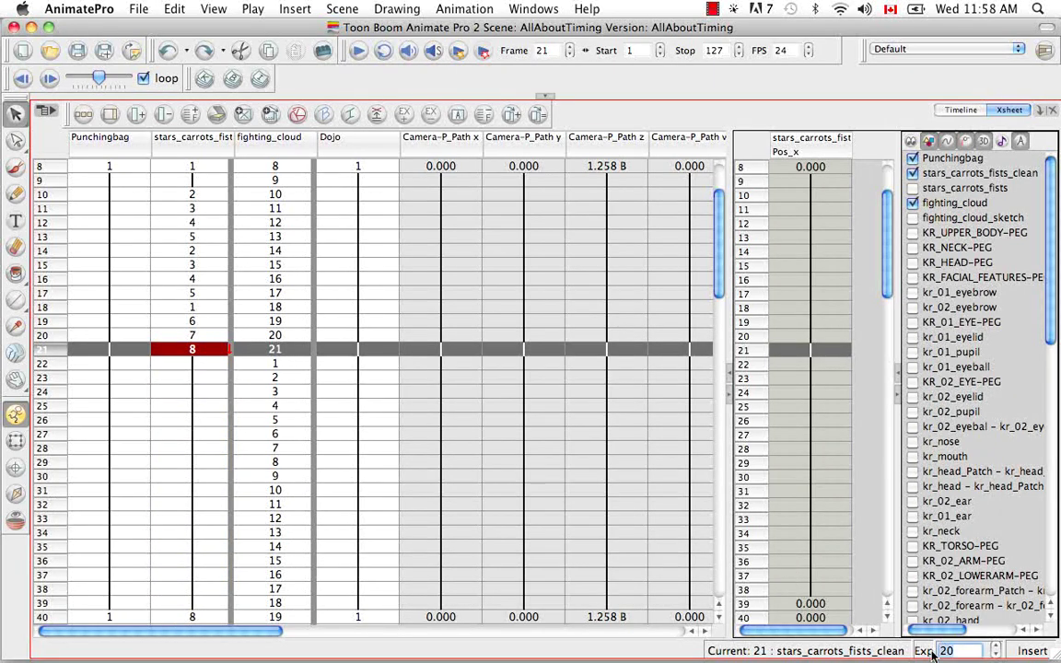
{"action": "type", "text": "1"}
{"action": "key", "text": "Return"}
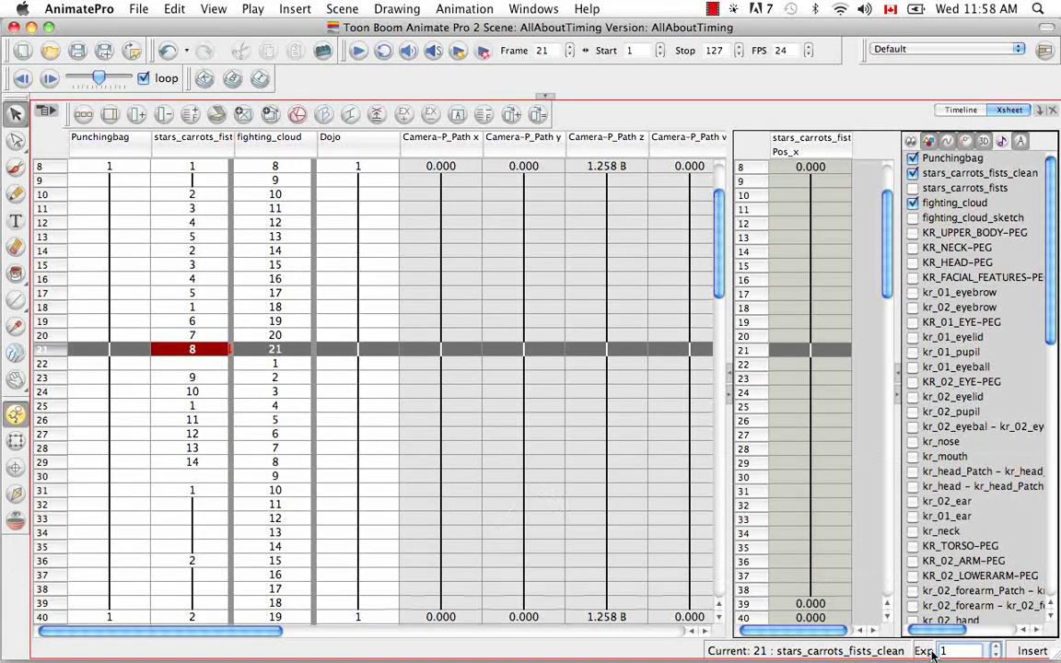
{"action": "left_click", "coordinate": [208, 367]}
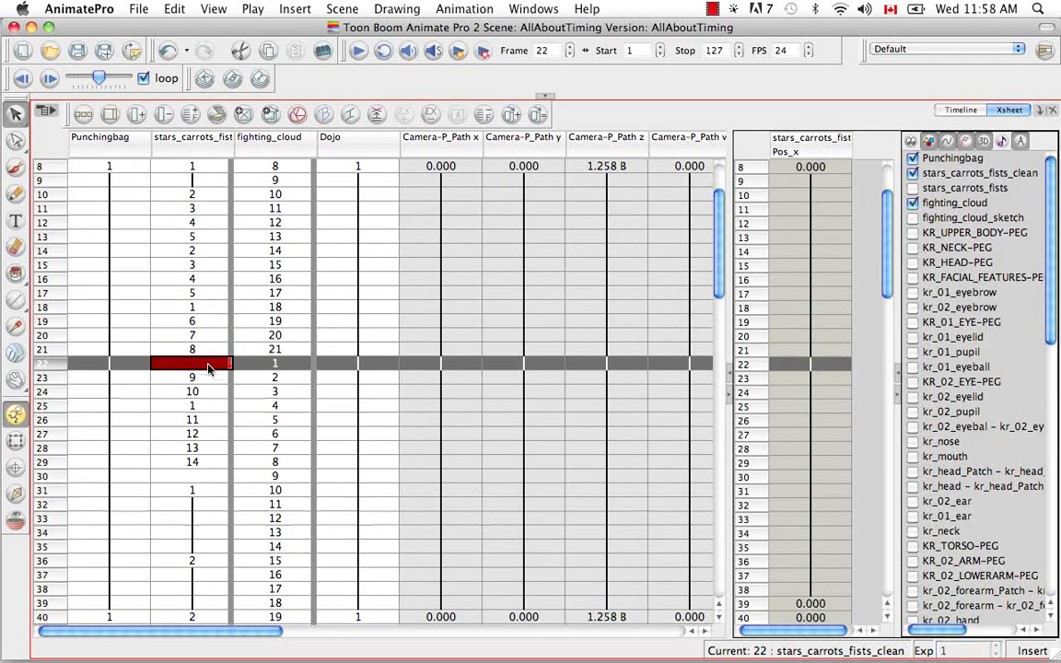
{"action": "left_click", "coordinate": [433, 114]}
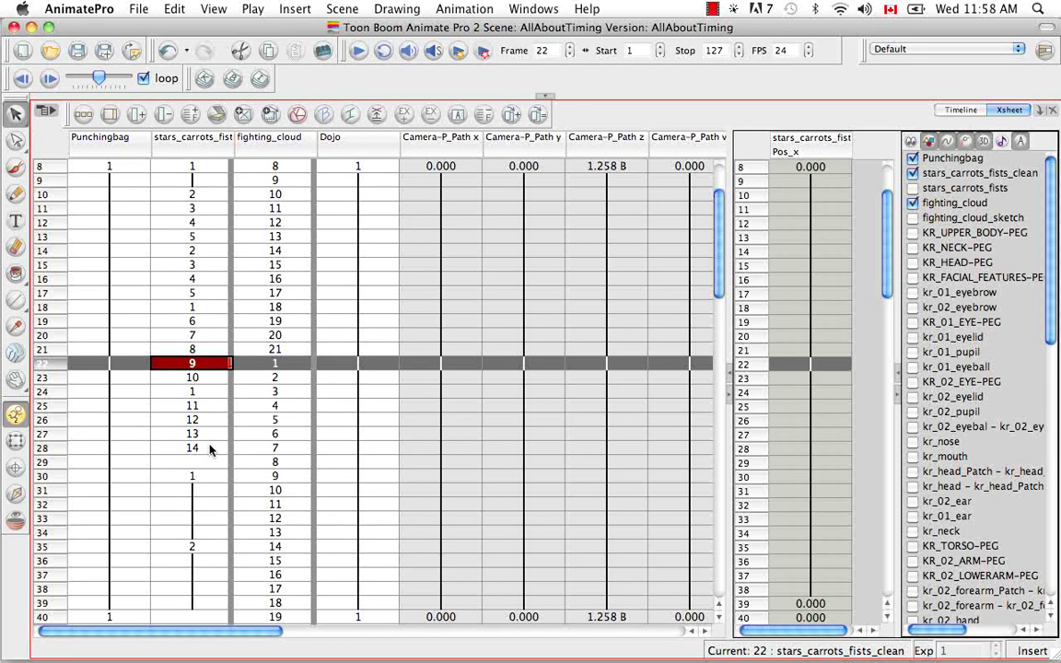
- Try deleting drawing 9 from frame 22 of stars_carrots_fists_clean twice, undoing each deletion
{"action": "right_click", "coordinate": [197, 368]}
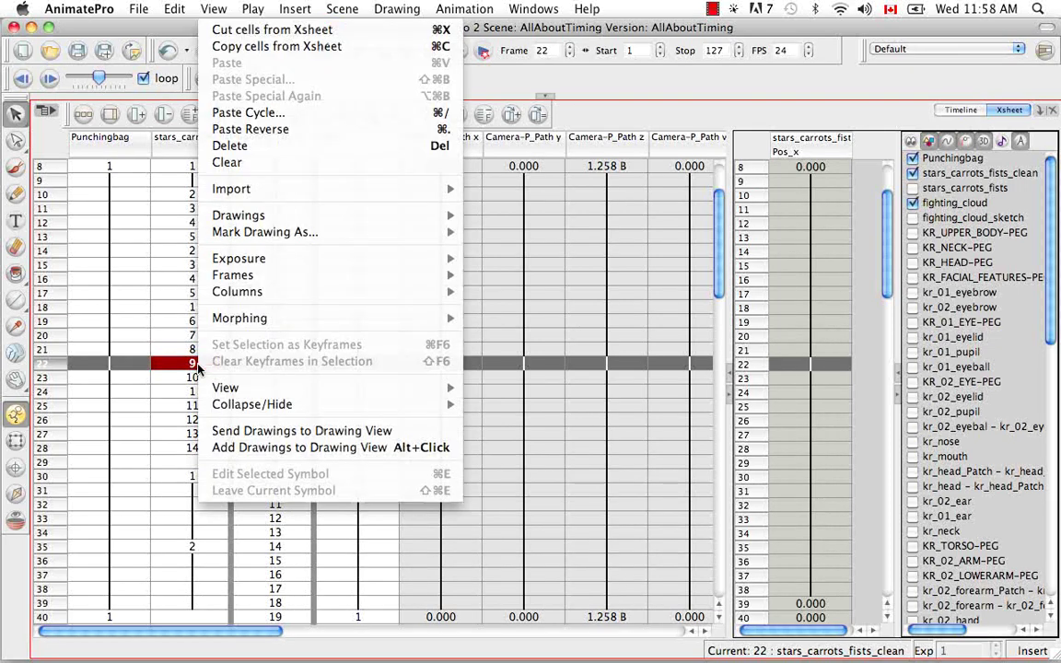
{"action": "left_click", "coordinate": [277, 146]}
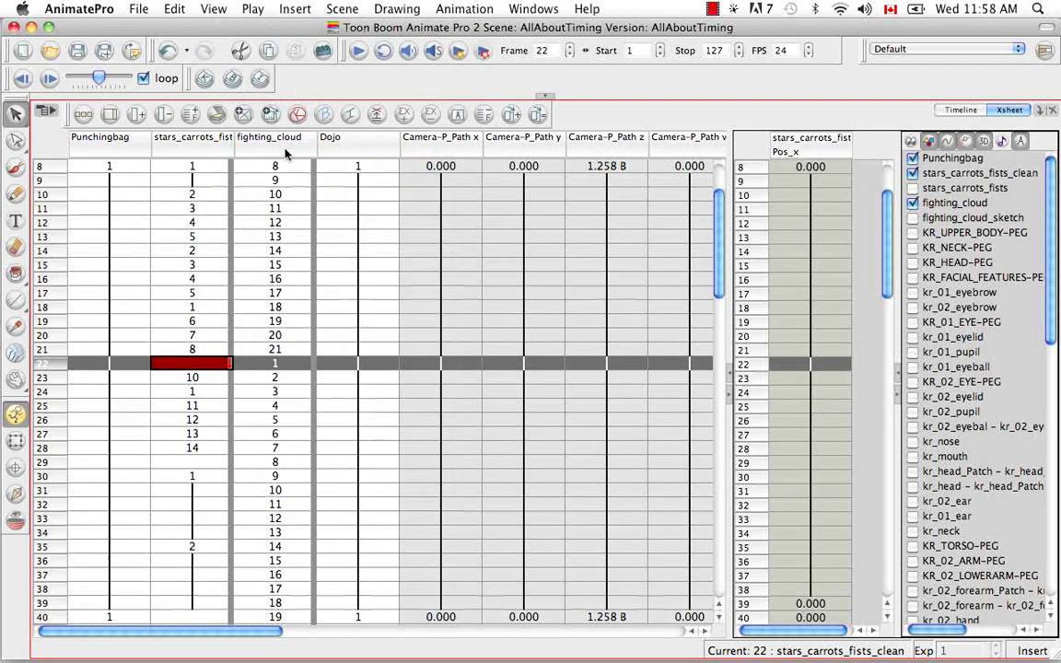
{"action": "key", "text": "super+z"}
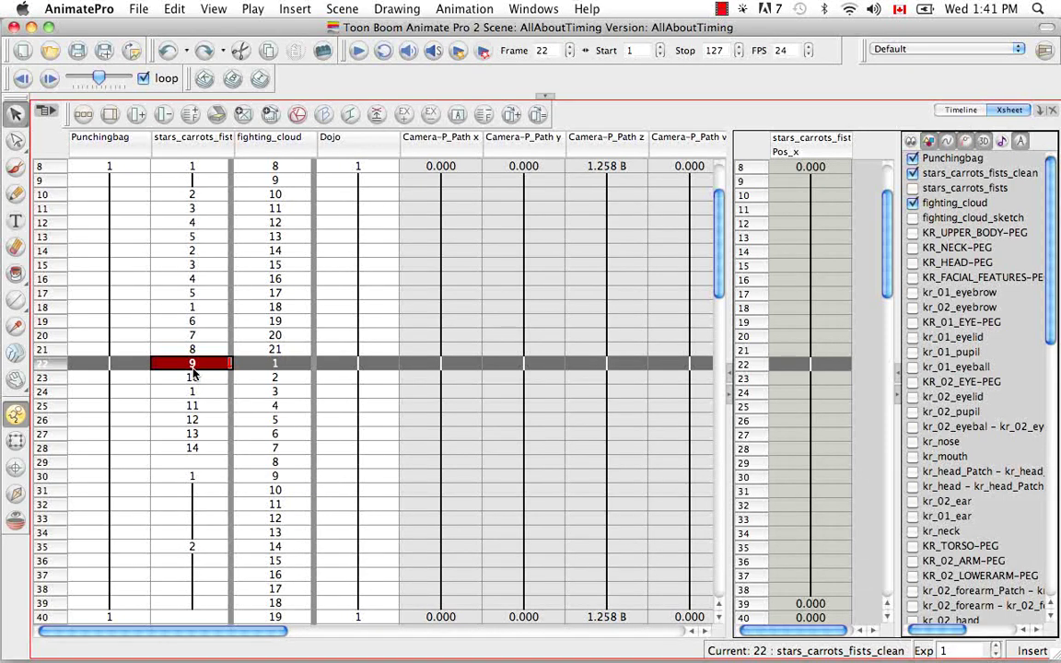
{"action": "key", "text": "BackSpace"}
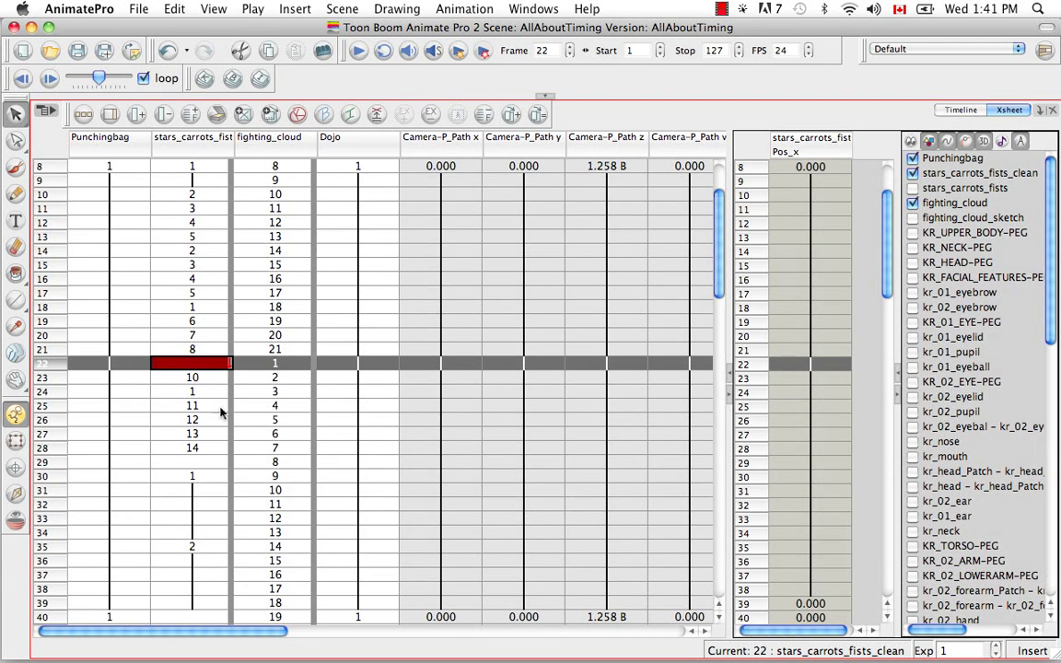
{"action": "key", "text": "super+z"}
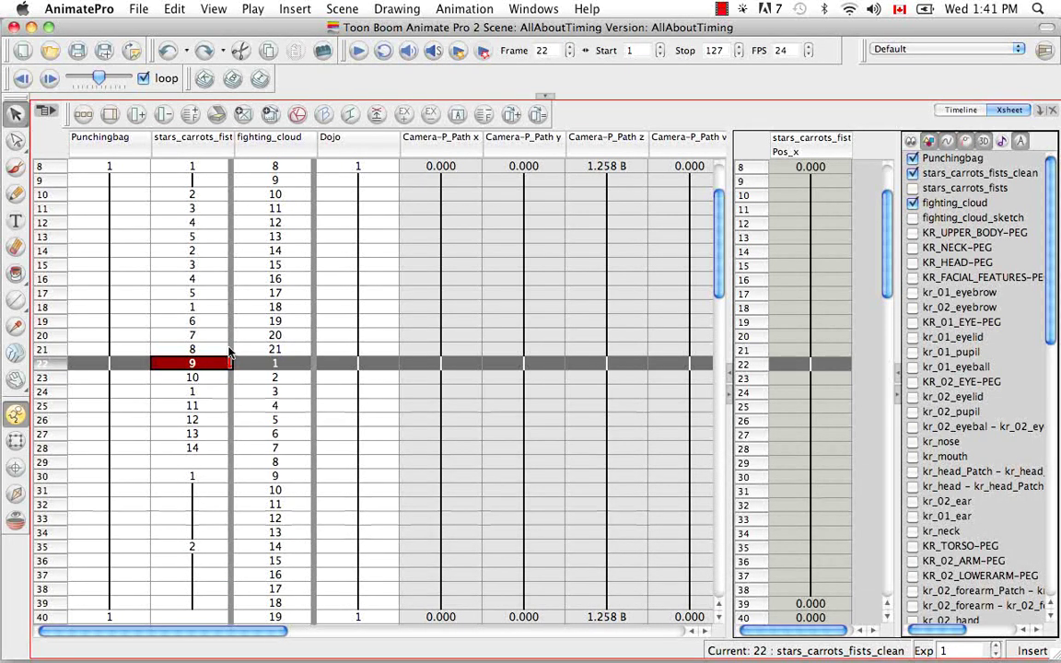
- Try Clear Exposure on drawing 9 at frame 22 of stars_carrots_fists_clean, and undo it
{"action": "left_click", "coordinate": [441, 11]}
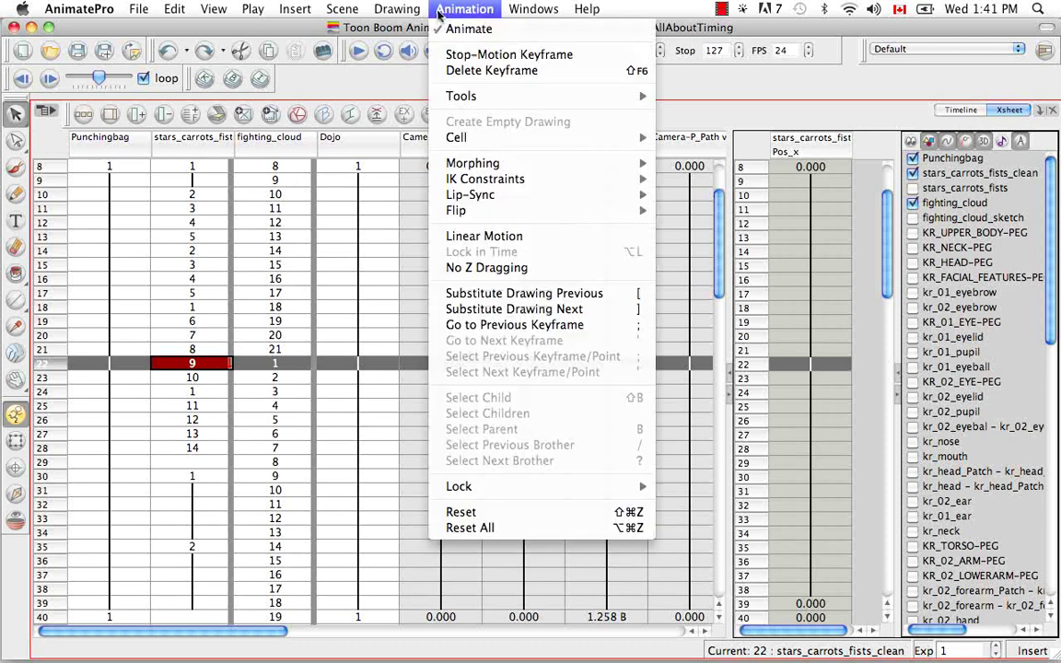
{"action": "mouse_move", "coordinate": [493, 138]}
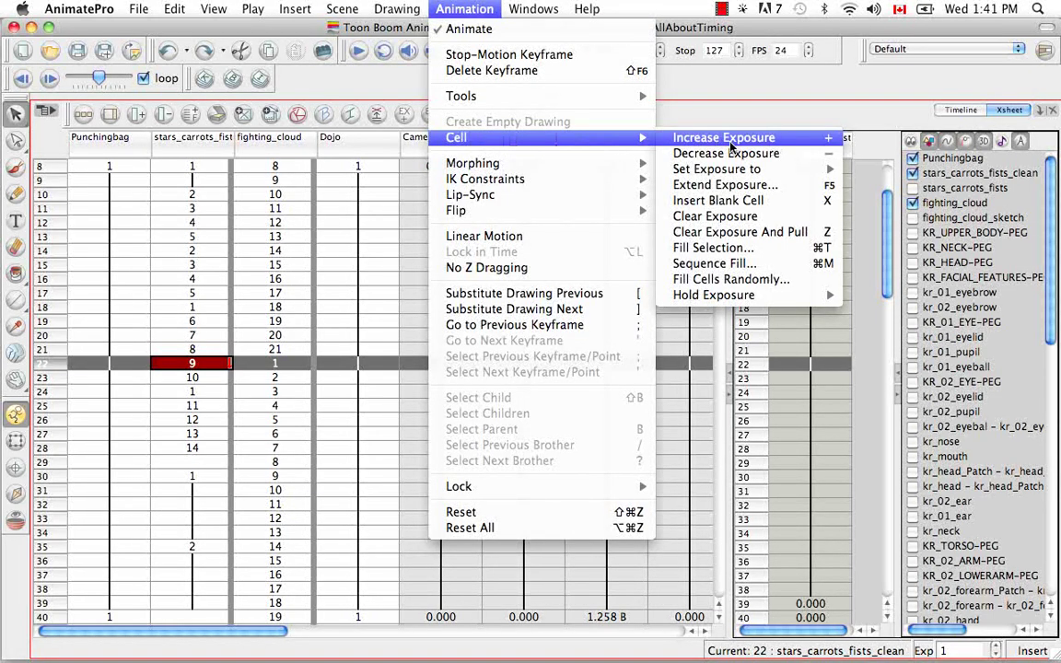
{"action": "left_click", "coordinate": [751, 218]}
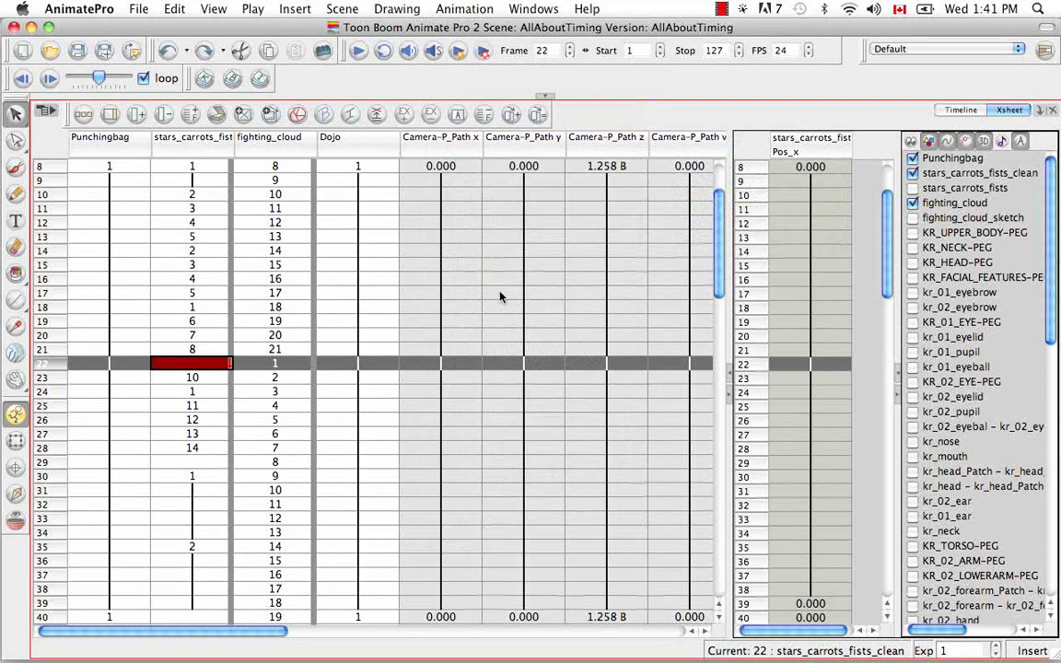
{"action": "key", "text": "super+z"}
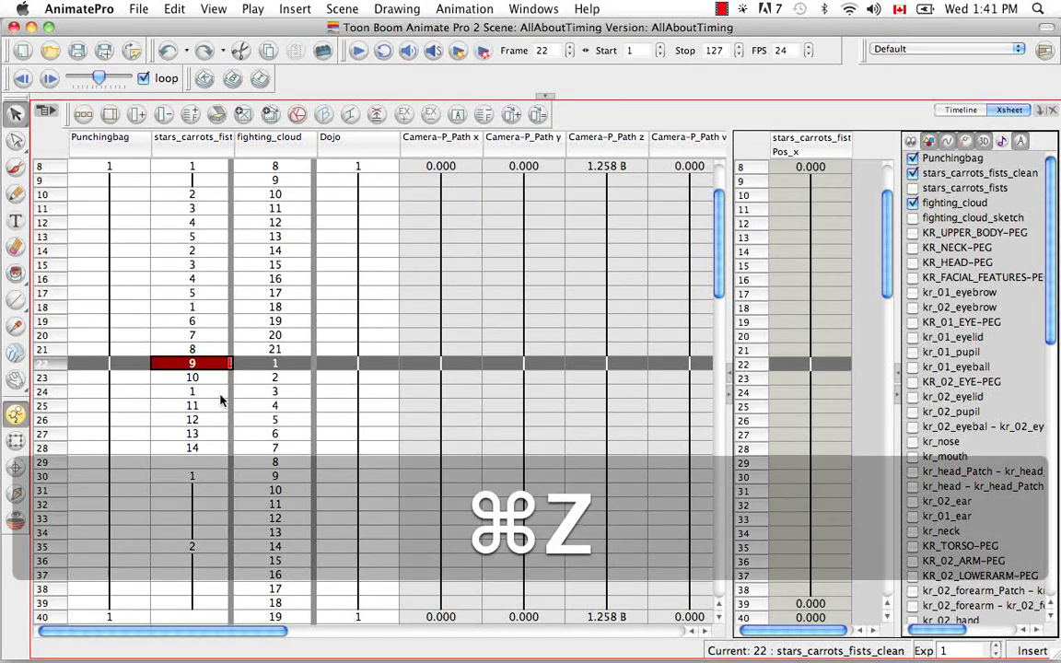
- Select frames 18–28 of stars_carrots_fists_clean, try Clear on the selection, and undo it
{"action": "left_click", "coordinate": [206, 309]}
{"action": "key", "text": "shift"}
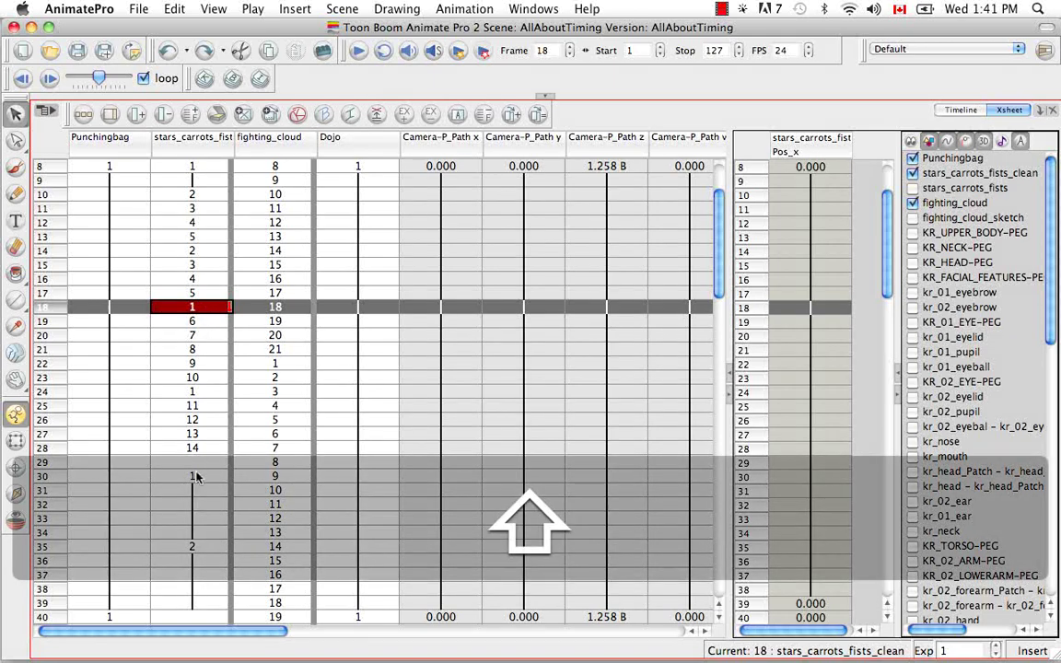
{"action": "left_click", "coordinate": [197, 451], "text": "shift"}
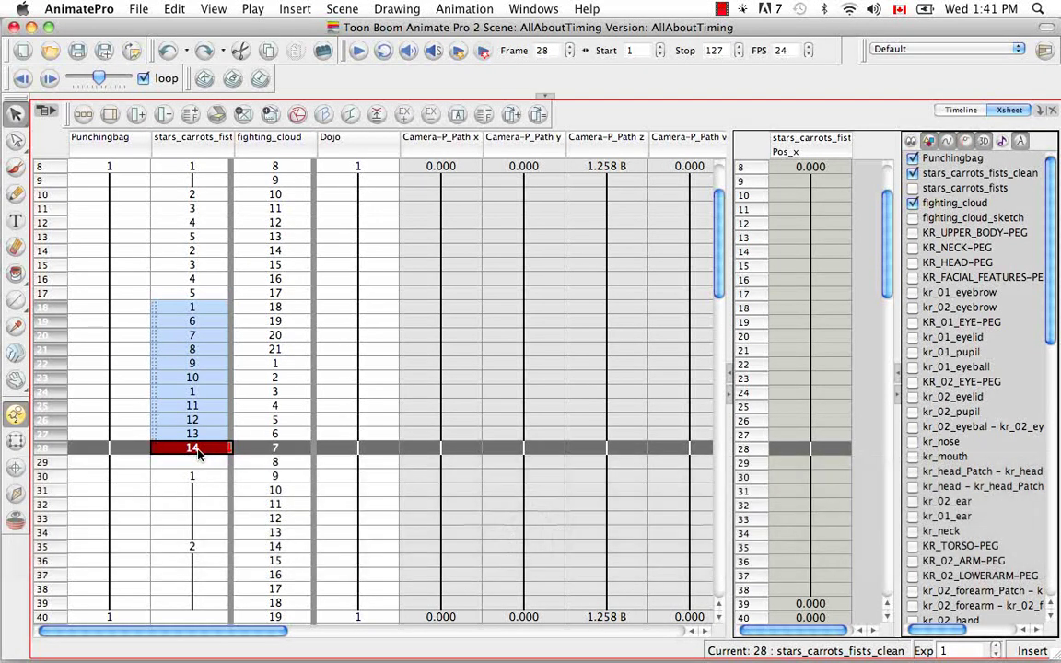
{"action": "right_click", "coordinate": [197, 452]}
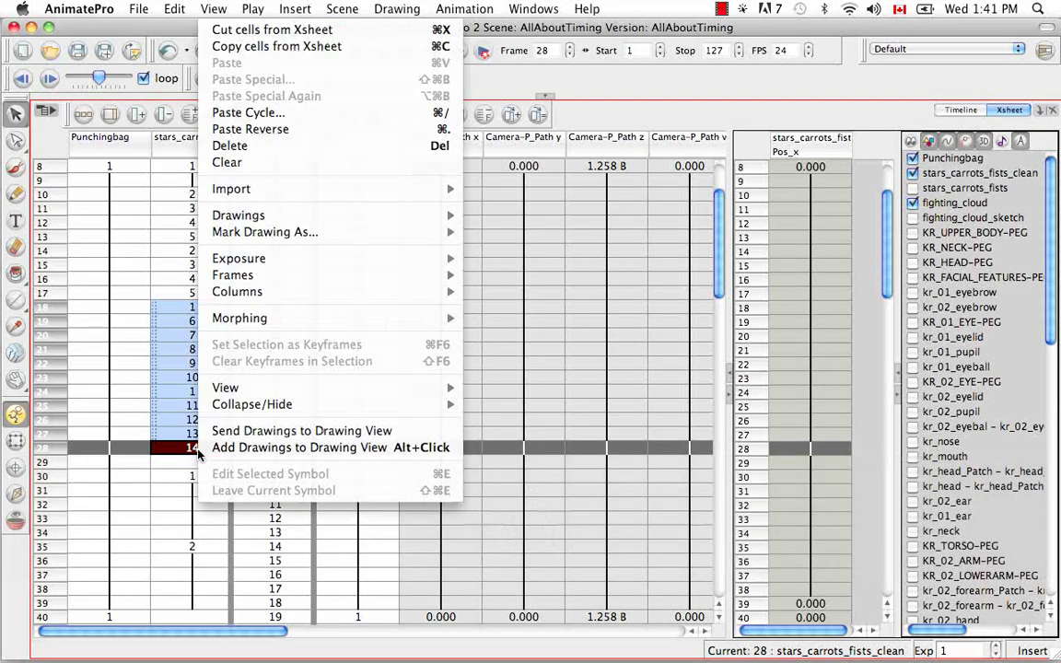
{"action": "left_click", "coordinate": [279, 164]}
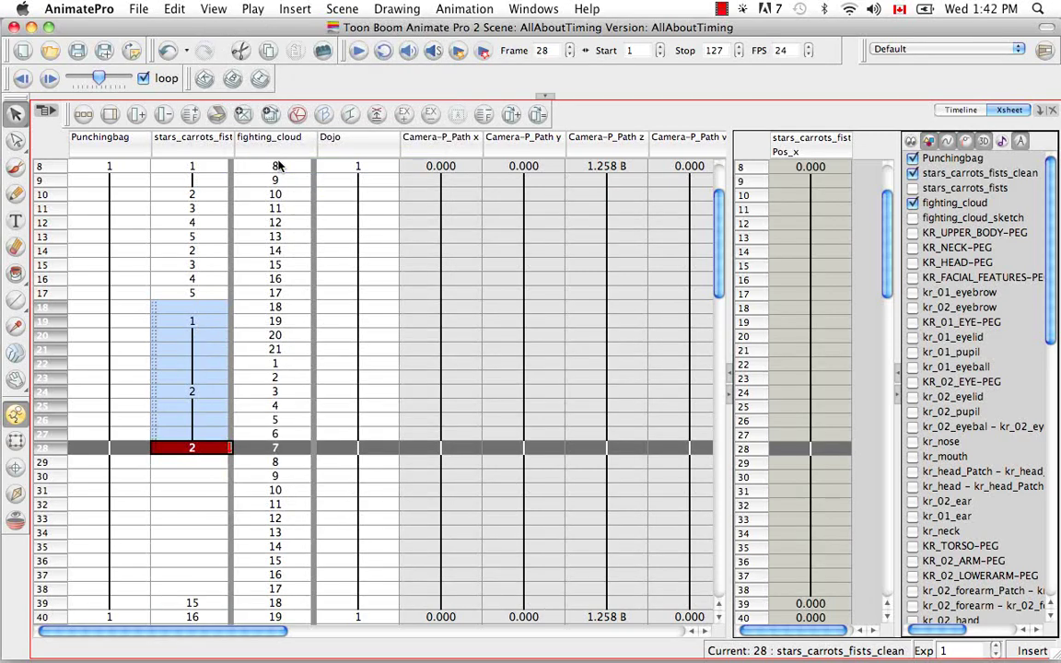
{"action": "key", "text": "super+z"}
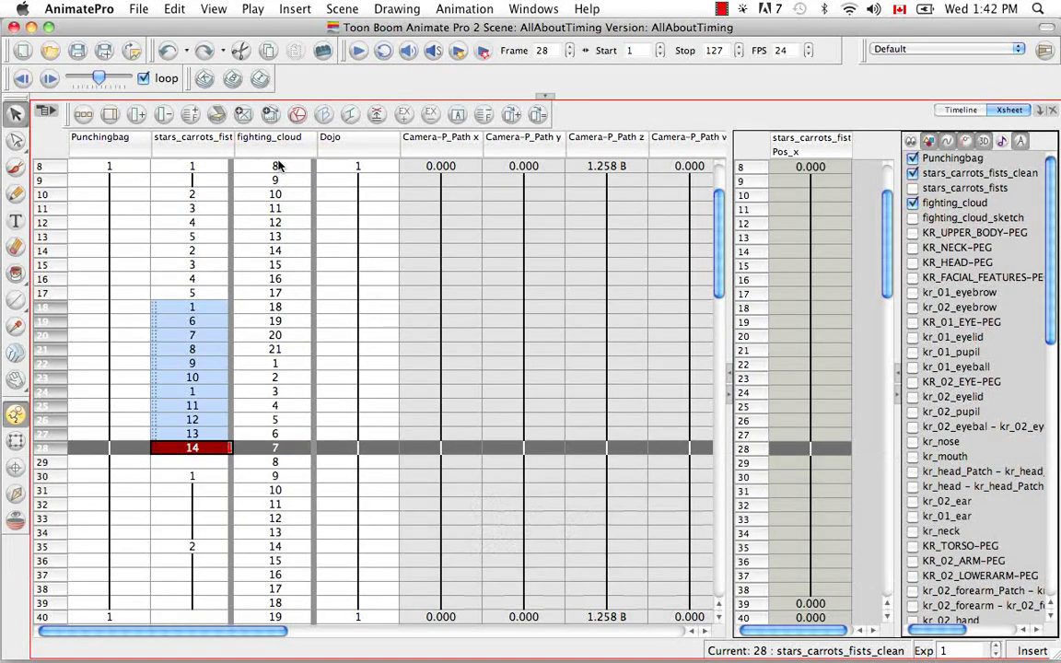
- Check the Timeline's toolbar customization for the Clear Exposure and Clear Exposure and Pull tools, and return to the Xsheet
{"action": "left_click", "coordinate": [955, 111]}
{"action": "right_click", "coordinate": [68, 114]}
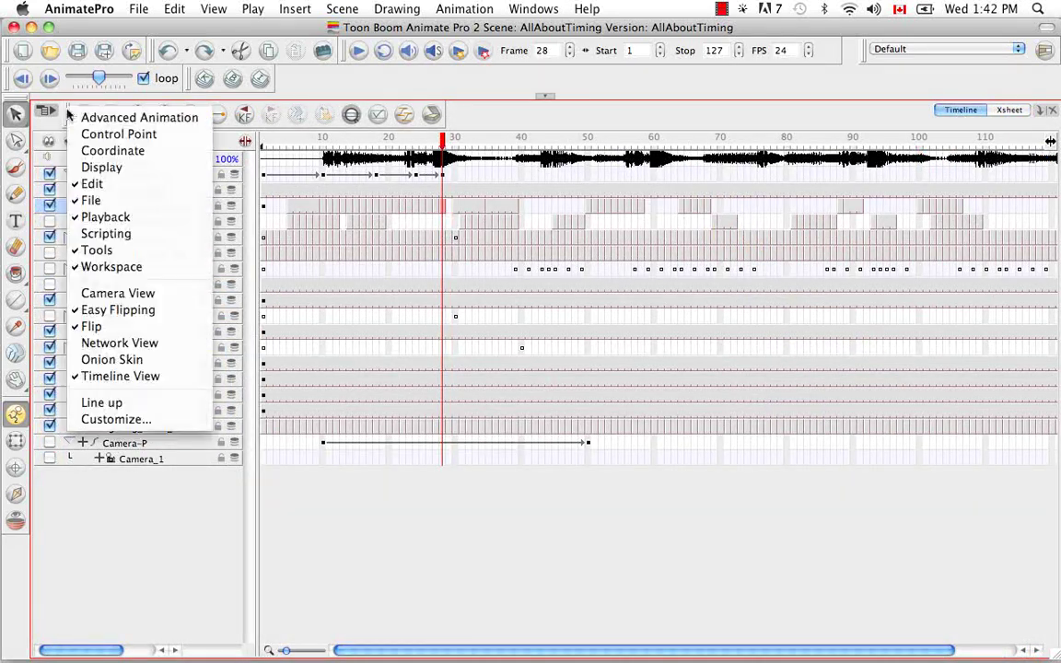
{"action": "left_click", "coordinate": [140, 422]}
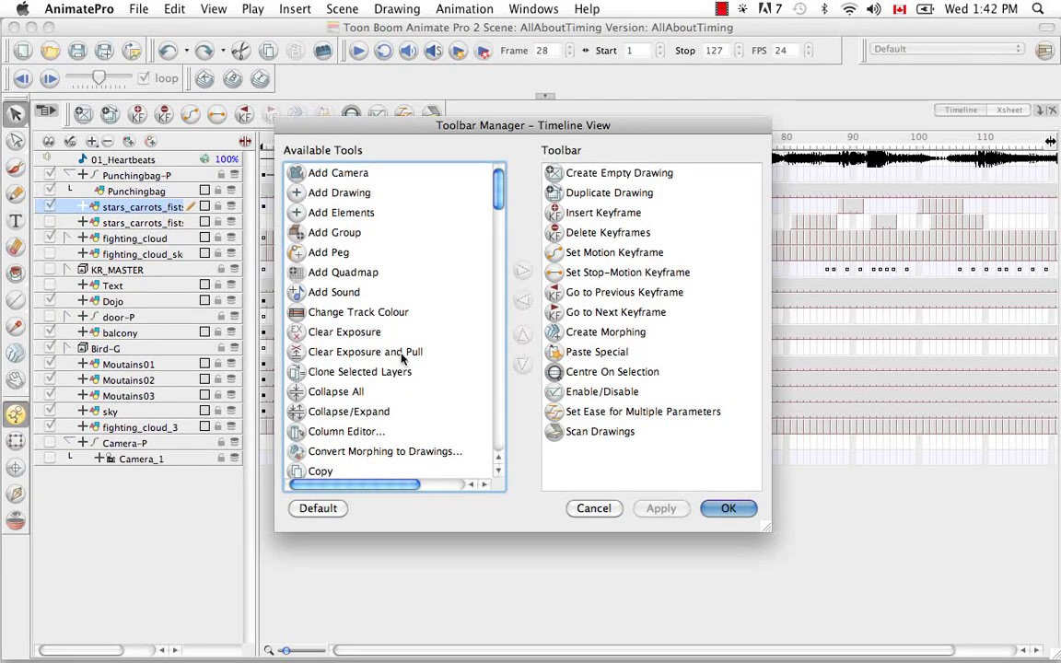
{"action": "left_click", "coordinate": [729, 507]}
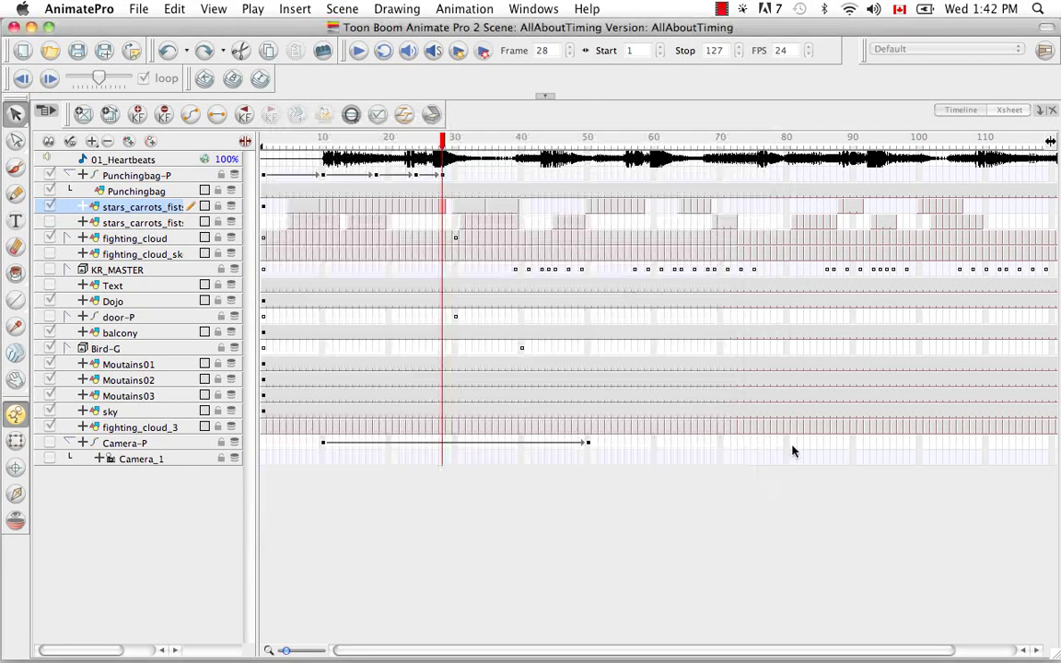
{"action": "left_click", "coordinate": [995, 113]}
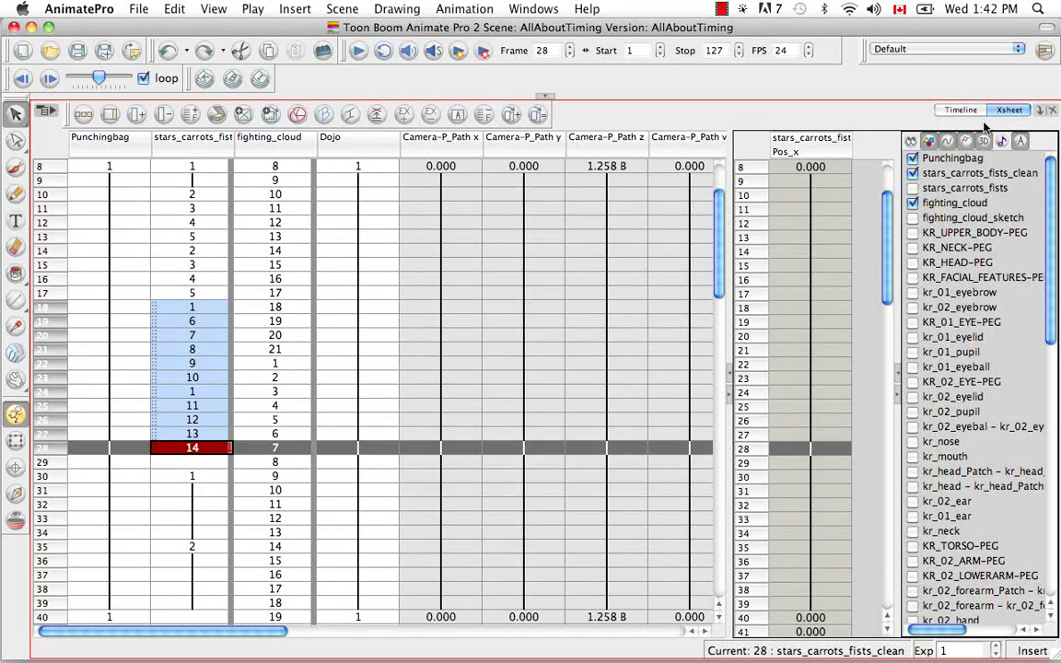
- Insert three blank cells at frame 28 of stars_carrots_fists_clean, ahead of drawing 14
{"action": "left_click", "coordinate": [206, 435]}
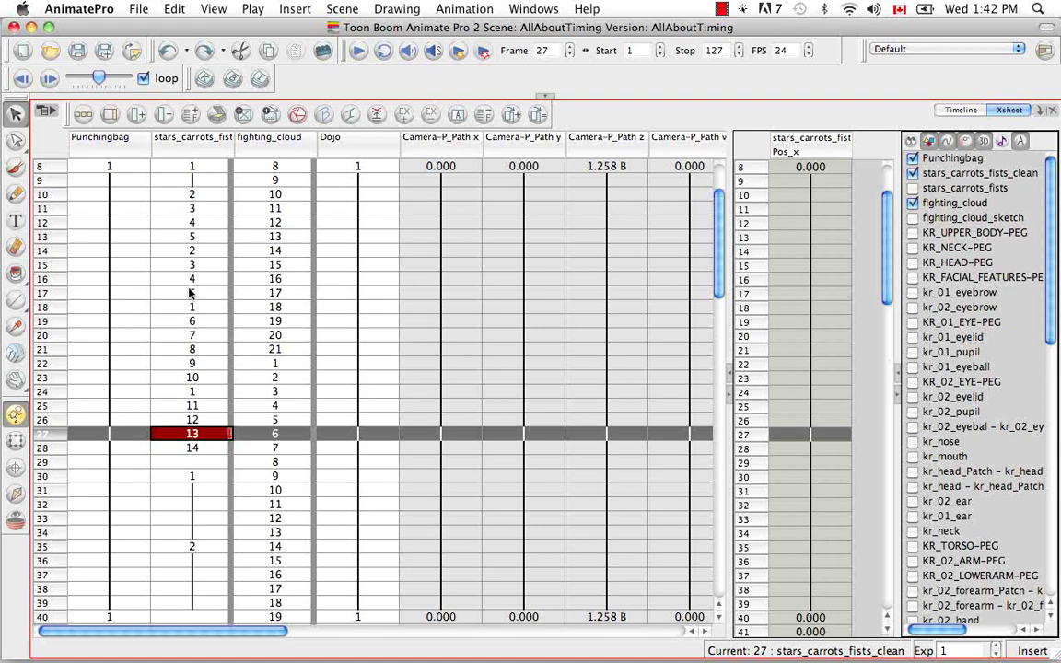
{"action": "left_click", "coordinate": [200, 447]}
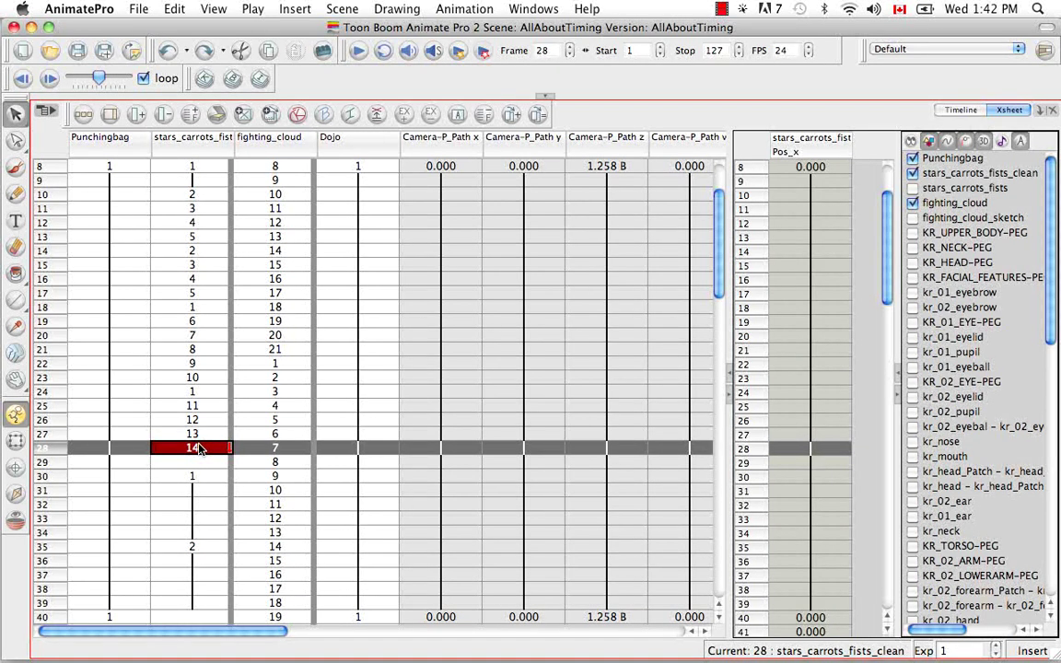
{"action": "left_click", "coordinate": [460, 10]}
{"action": "mouse_move", "coordinate": [487, 137]}
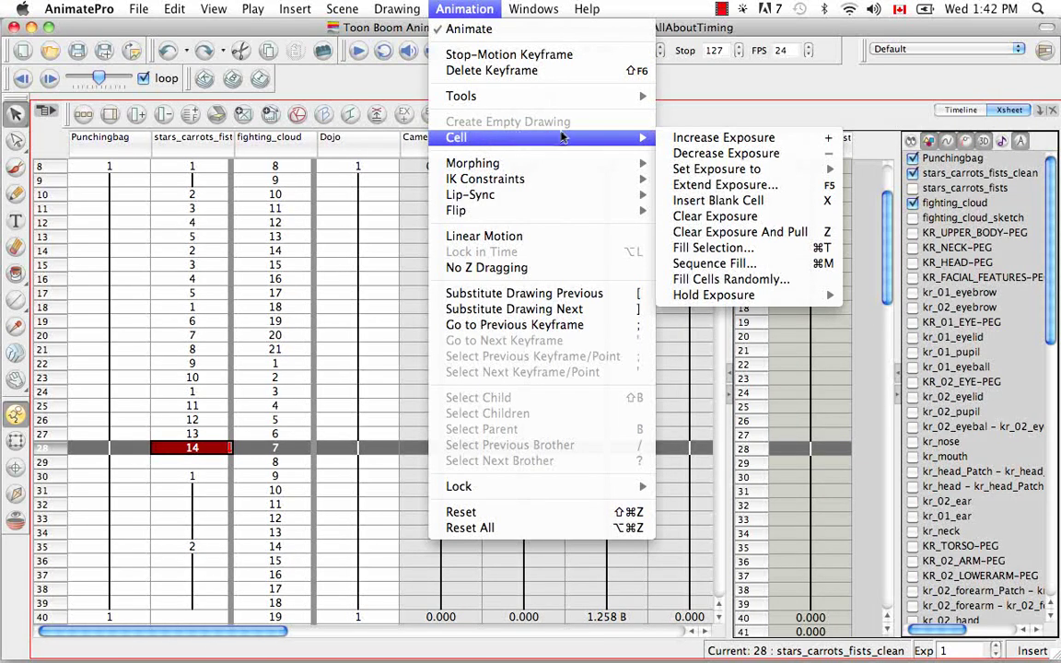
{"action": "left_click", "coordinate": [702, 199]}
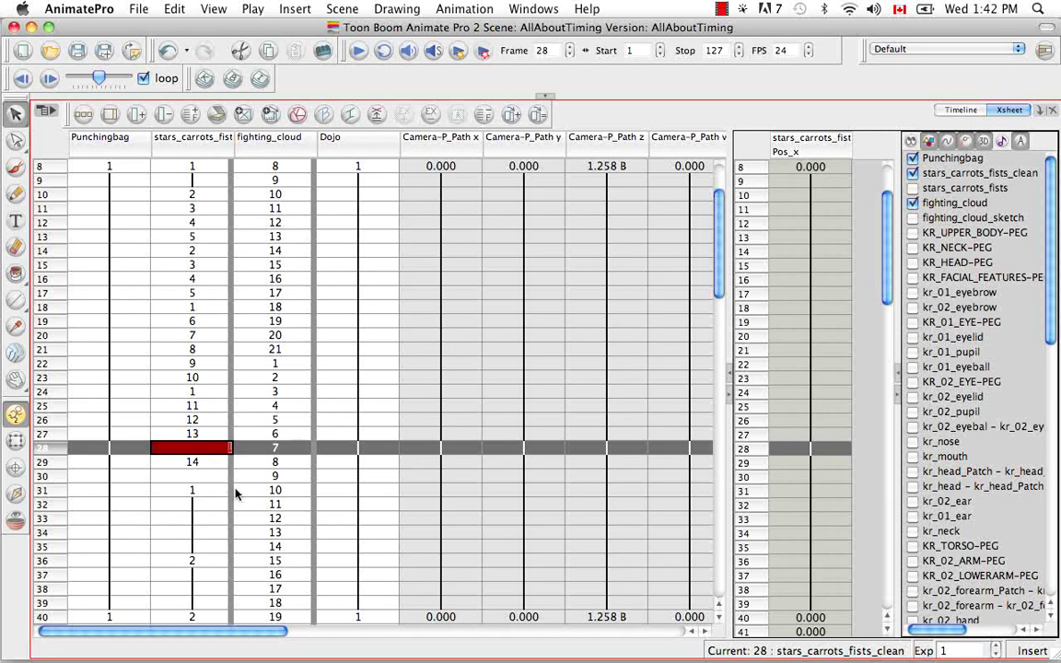
{"action": "key", "text": "x"}
{"action": "right_click", "coordinate": [196, 446]}
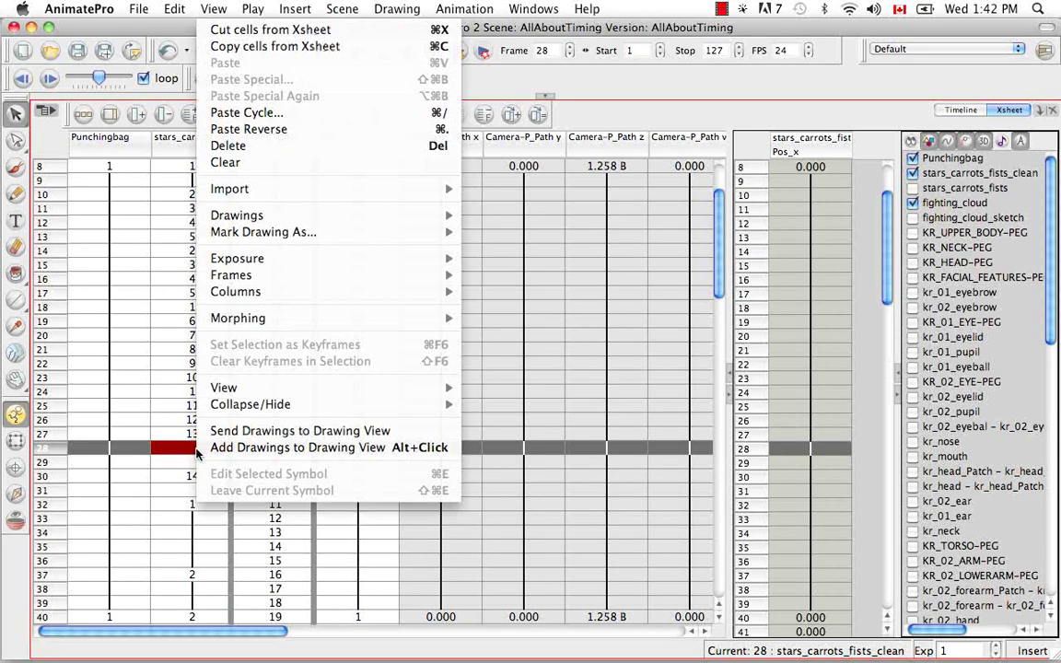
{"action": "mouse_move", "coordinate": [267, 260]}
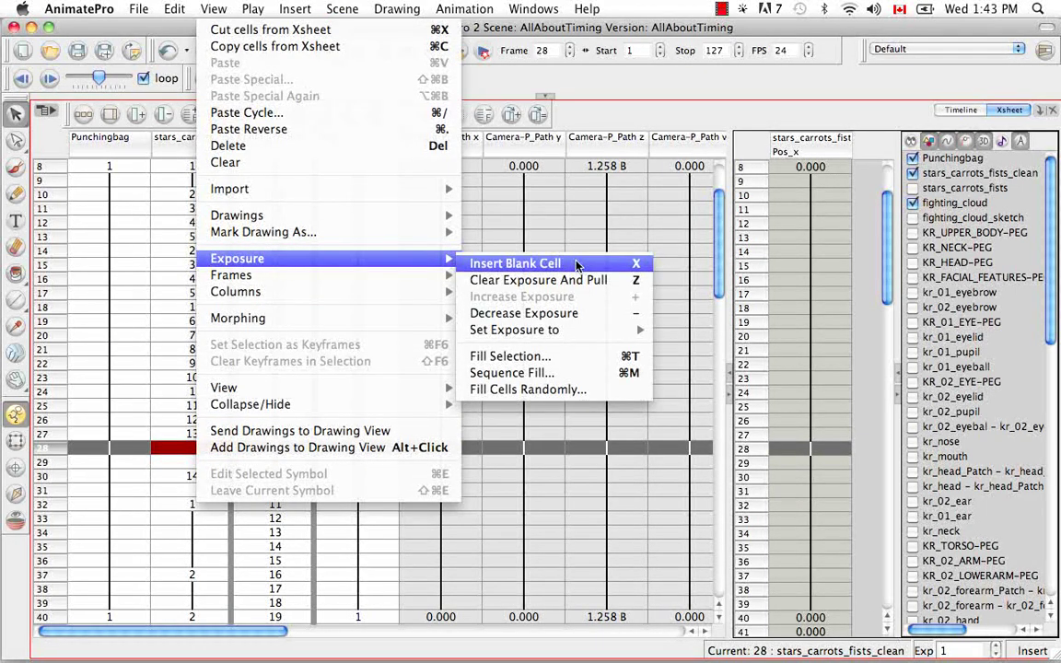
{"action": "left_click", "coordinate": [564, 263]}
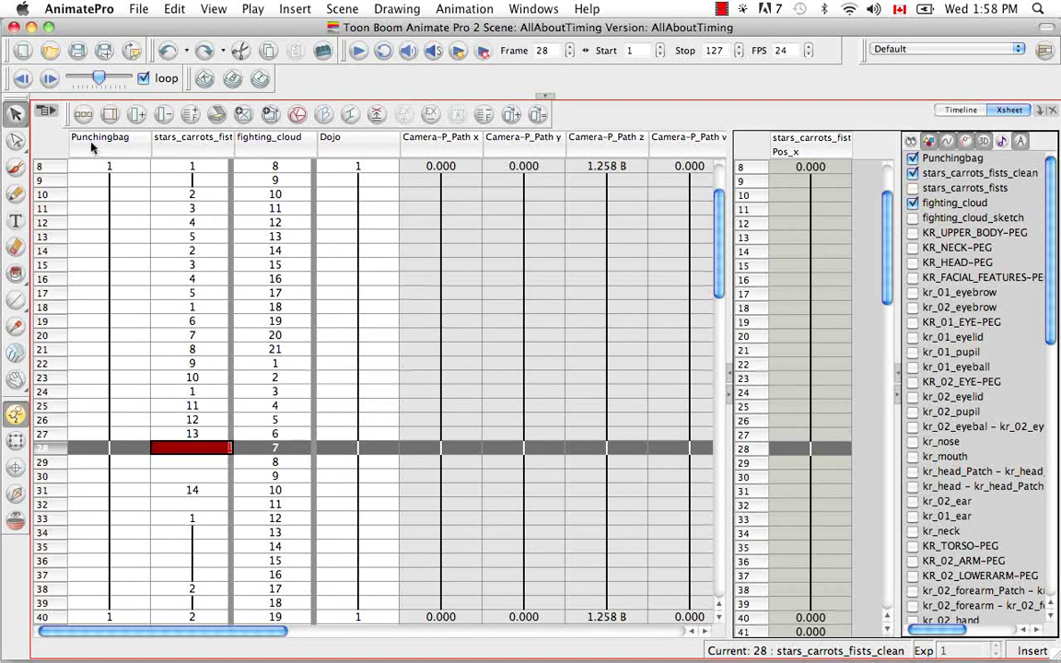
- Add the Insert Blank Cell tool to the Xsheet toolbar and use it to insert another blank cell at frame 28
{"action": "right_click", "coordinate": [67, 114]}
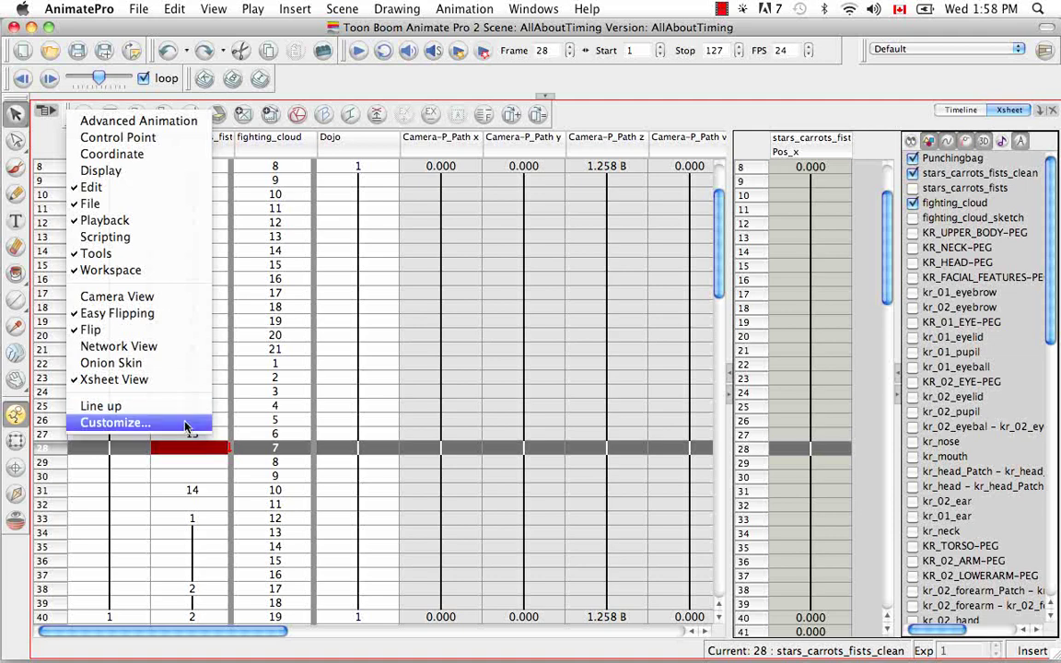
{"action": "left_click", "coordinate": [152, 422]}
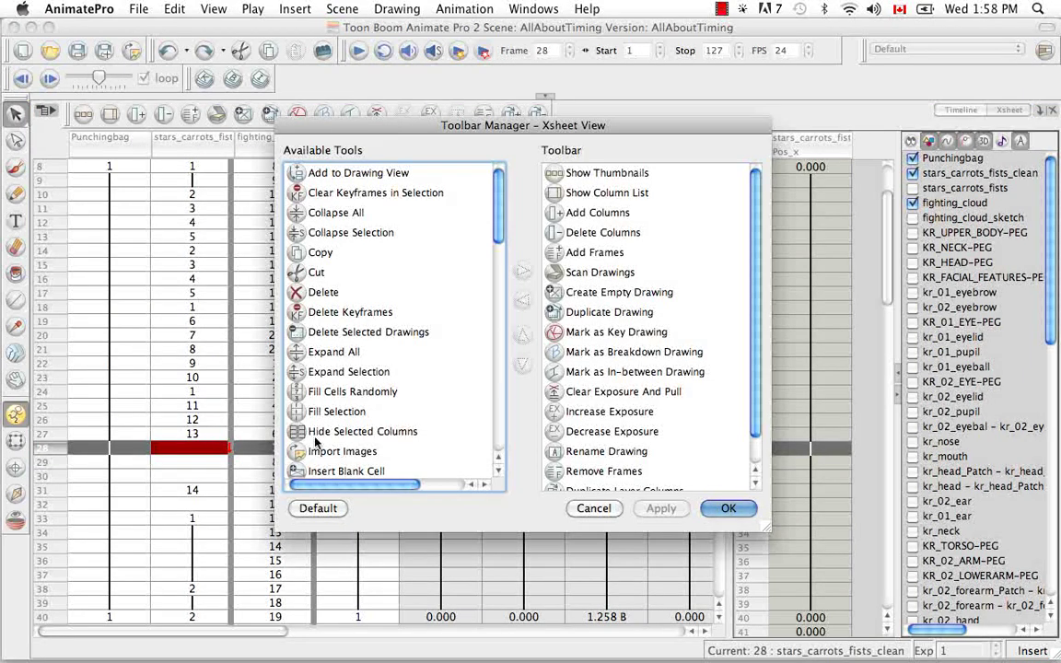
{"action": "scroll", "coordinate": [500, 225], "scroll_direction": "down", "scroll_amount": 5}
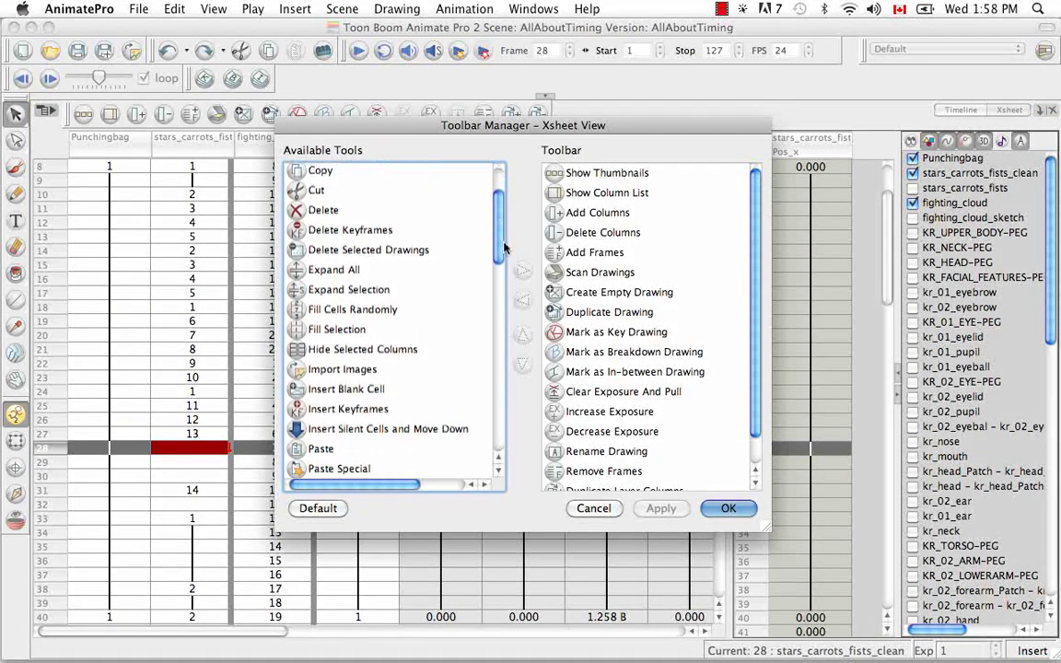
{"action": "left_click", "coordinate": [360, 378]}
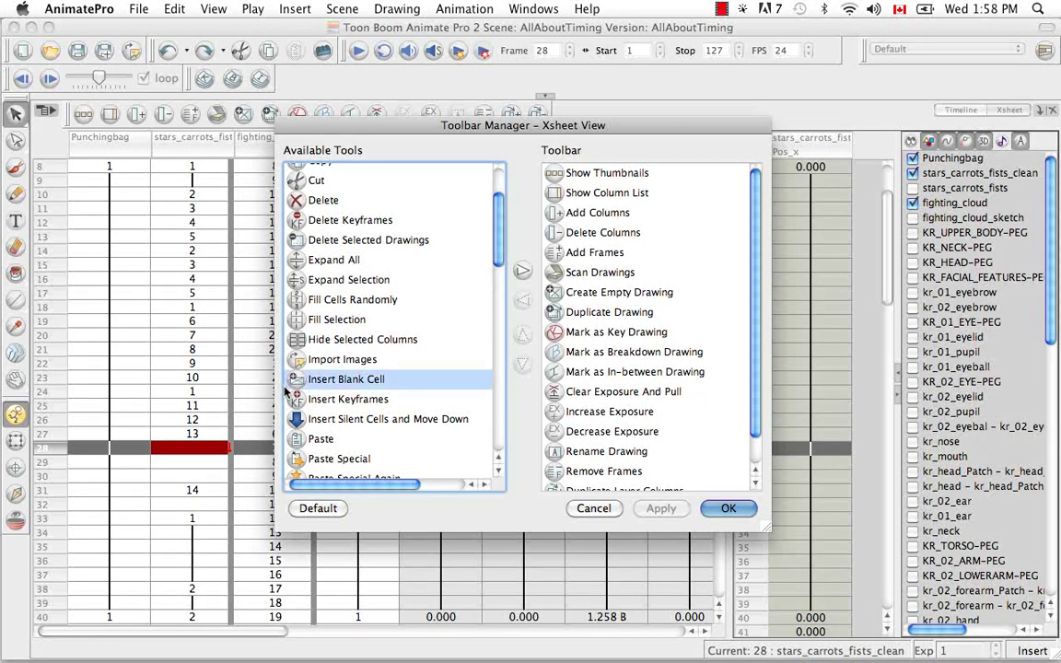
{"action": "left_click", "coordinate": [522, 271]}
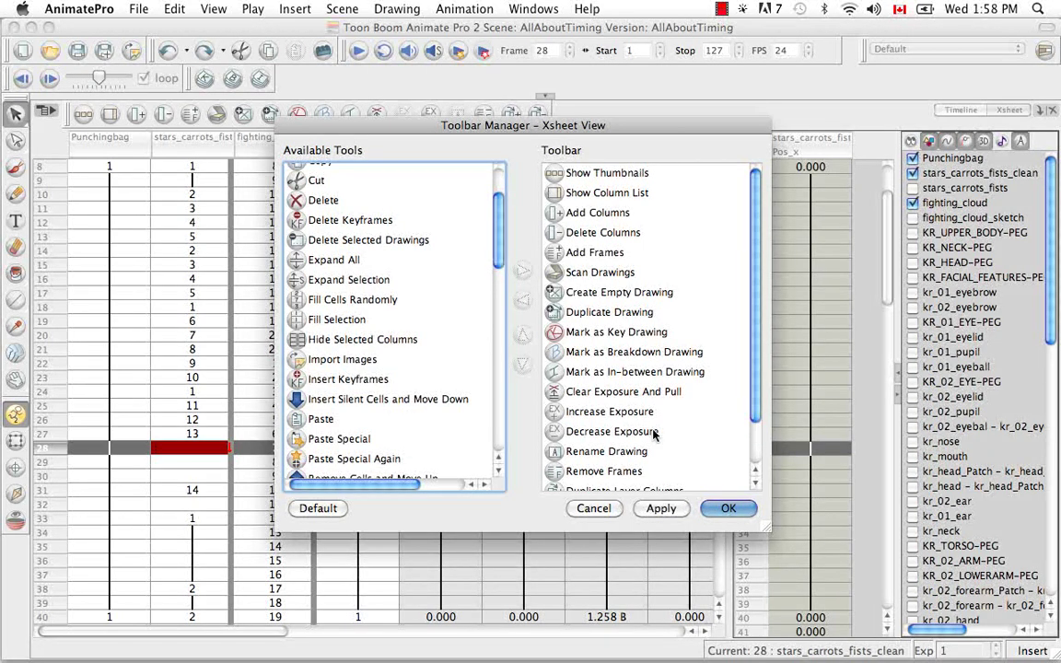
{"action": "left_click", "coordinate": [730, 507]}
{"action": "left_click", "coordinate": [510, 113]}
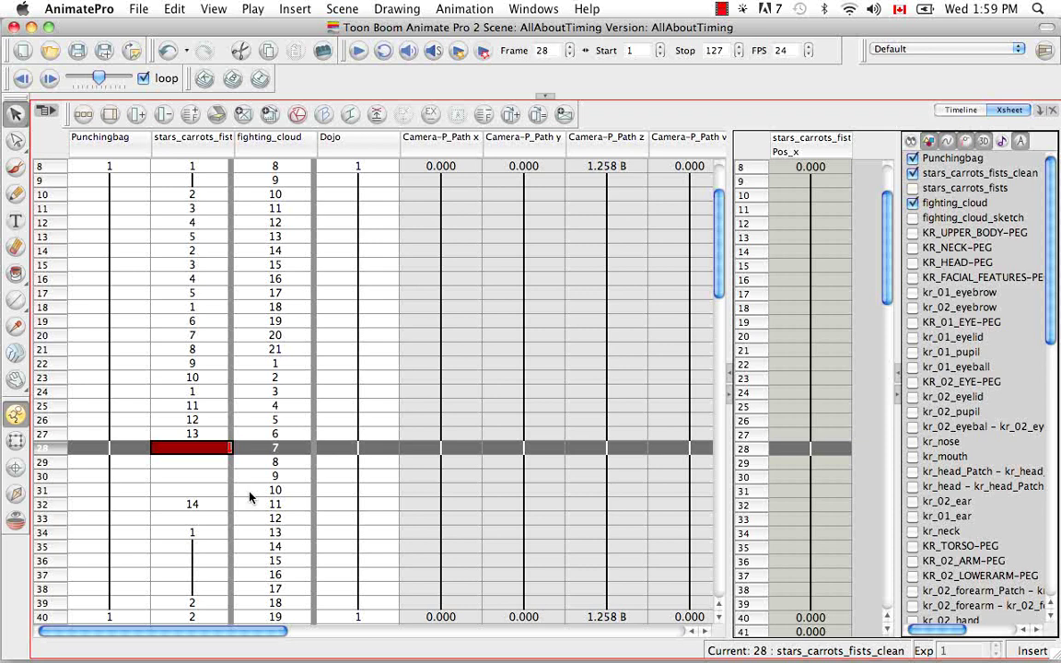
- Try setting the exposure of frames 21–27 in stars_carrots_fists_clean to 5, and undo it
{"action": "left_click", "coordinate": [184, 348]}
{"action": "left_click", "coordinate": [209, 434], "text": "shift"}
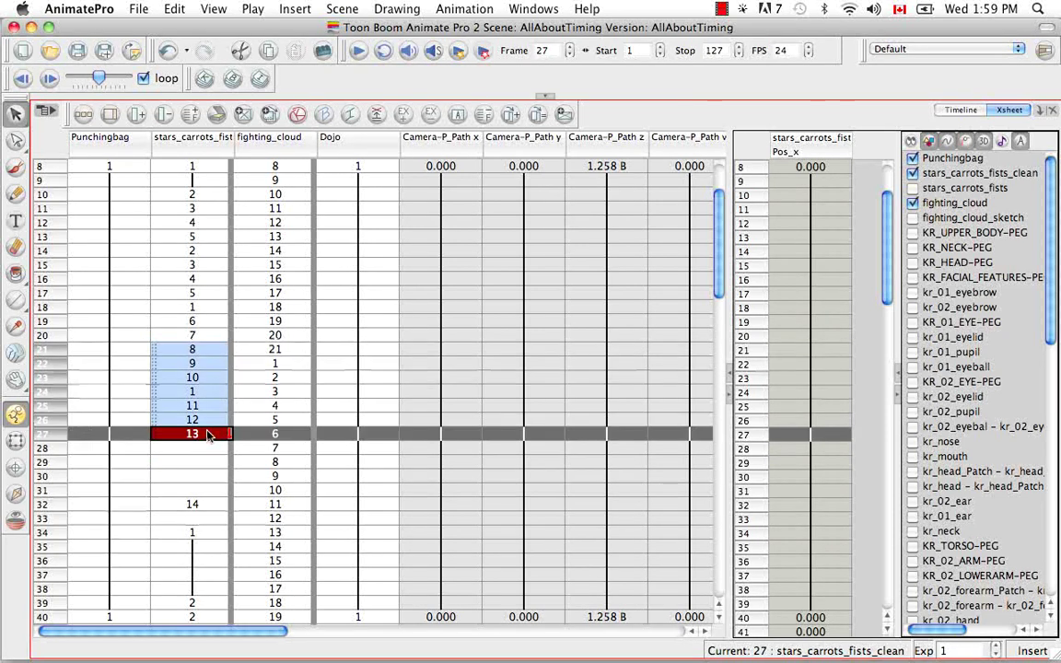
{"action": "left_click", "coordinate": [460, 9]}
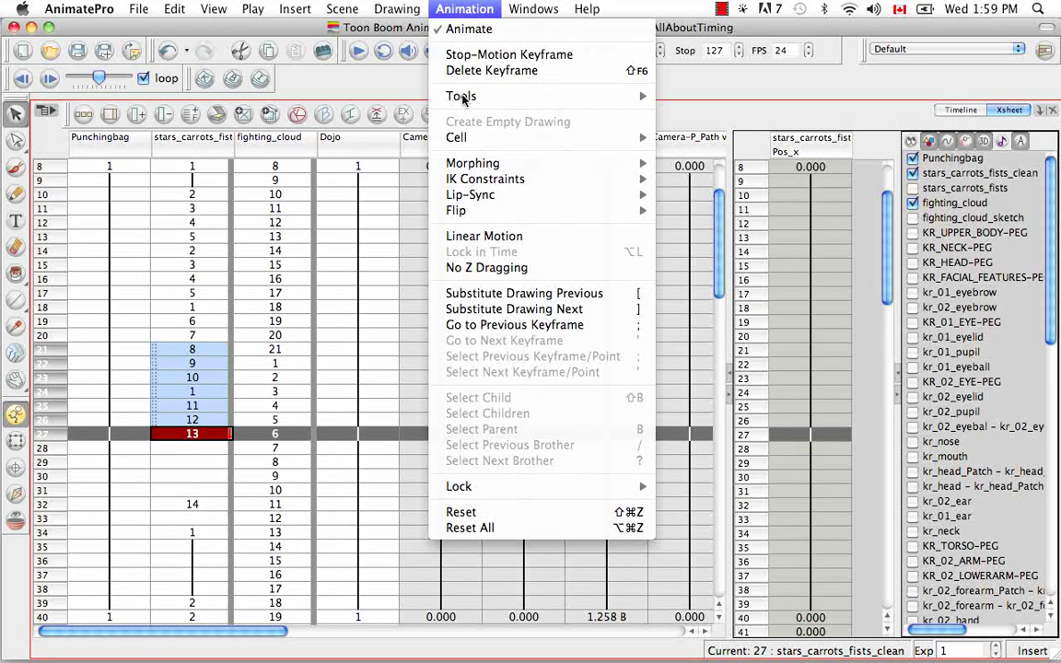
{"action": "mouse_move", "coordinate": [502, 137]}
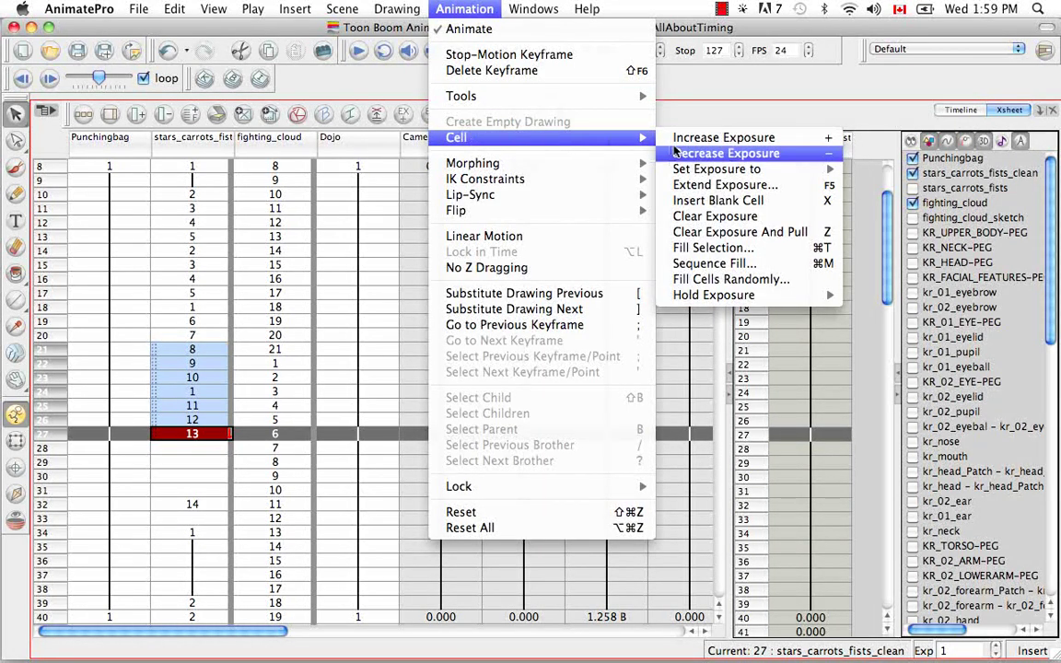
{"action": "mouse_move", "coordinate": [709, 168]}
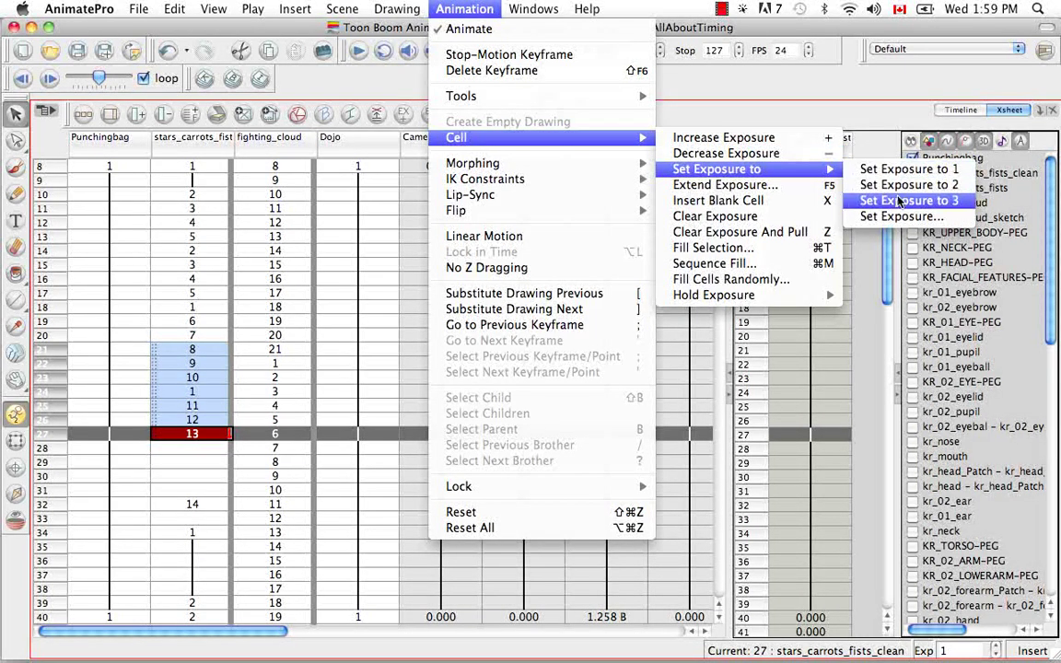
{"action": "left_click", "coordinate": [958, 222]}
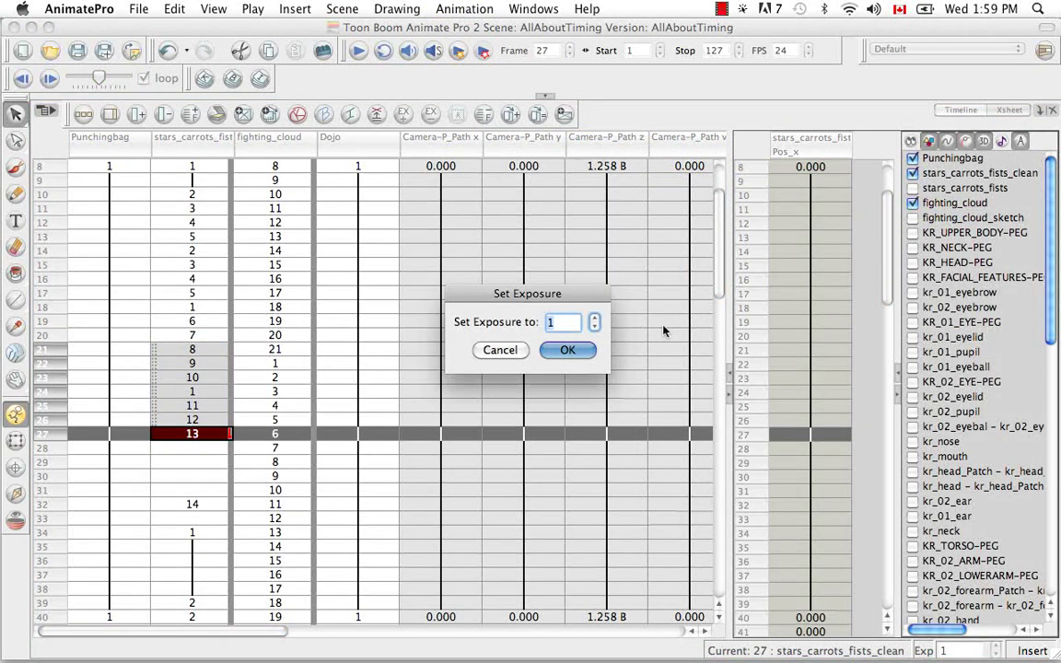
{"action": "left_click", "coordinate": [595, 318]}
{"action": "left_click", "coordinate": [595, 318]}
{"action": "left_click", "coordinate": [595, 318]}
{"action": "left_click", "coordinate": [595, 317]}
{"action": "left_click", "coordinate": [571, 350]}
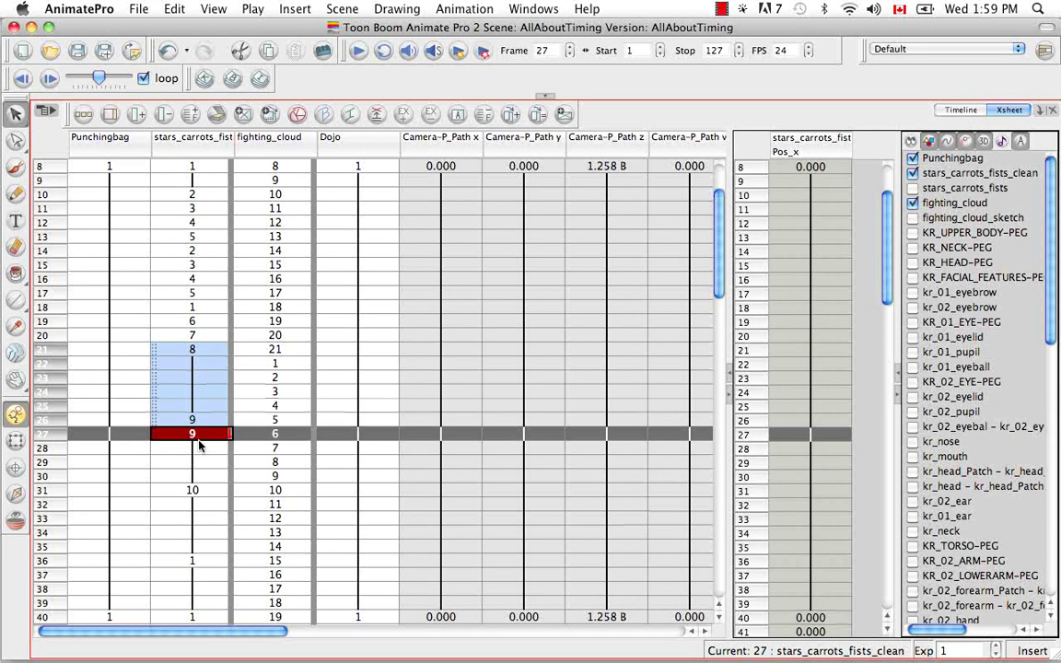
{"action": "scroll", "coordinate": [189, 553], "scroll_direction": "down", "scroll_amount": 10}
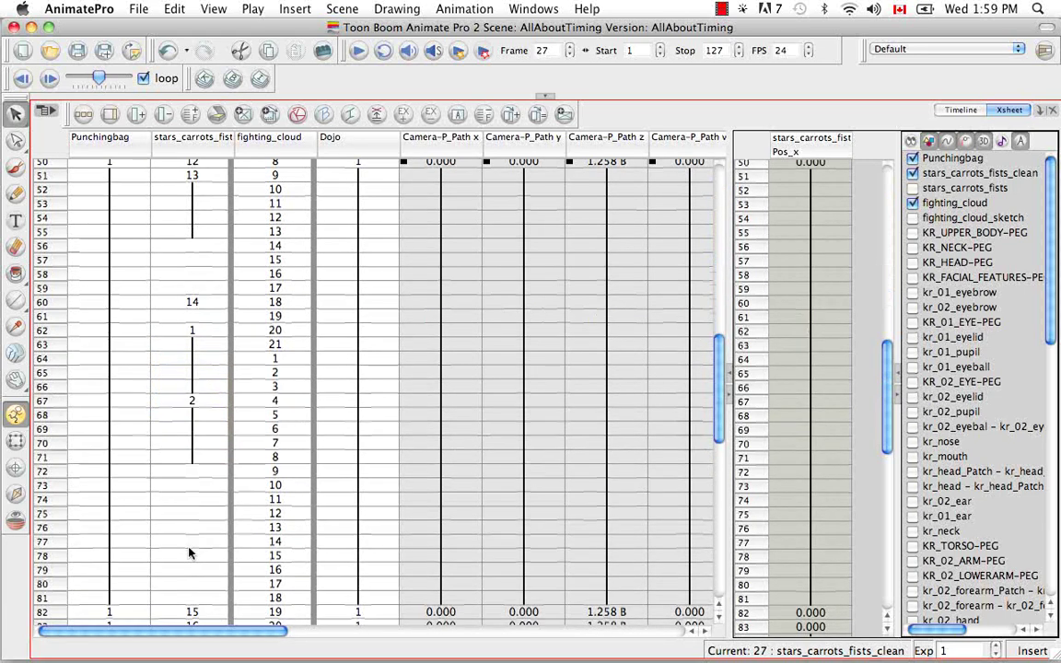
{"action": "scroll", "coordinate": [189, 553], "scroll_direction": "up", "scroll_amount": 10}
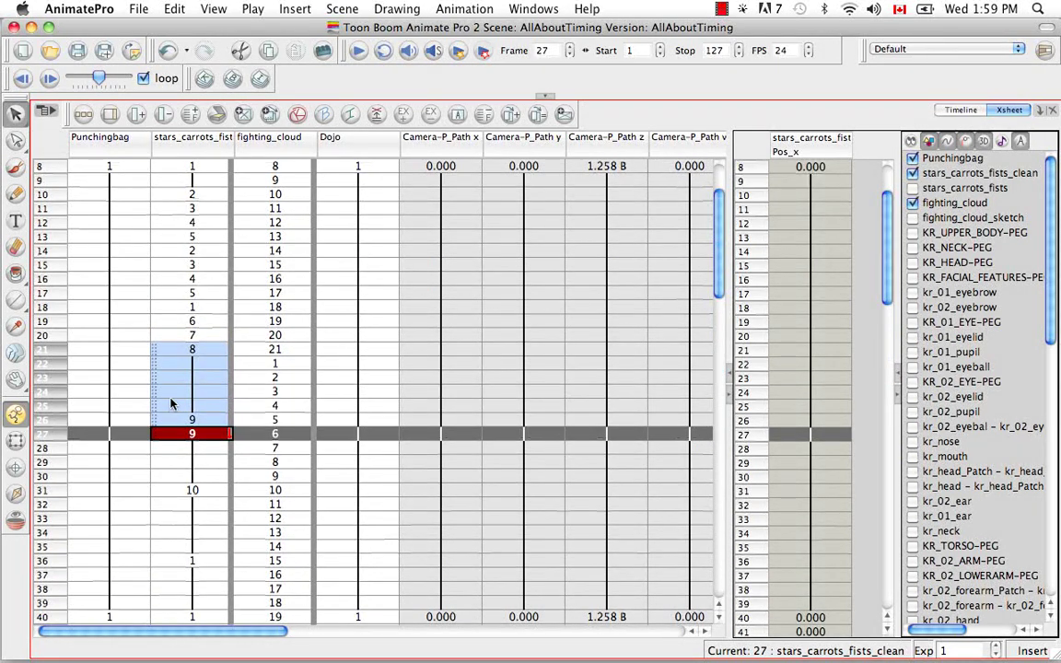
{"action": "key", "text": "super+z"}
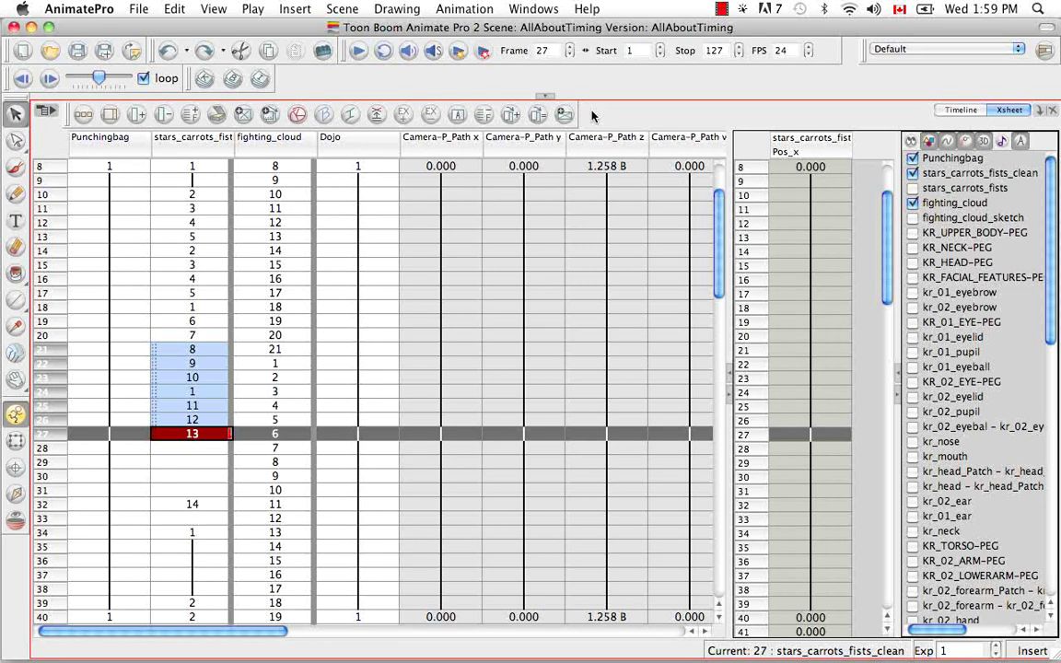
{"action": "right_click", "coordinate": [70, 109]}
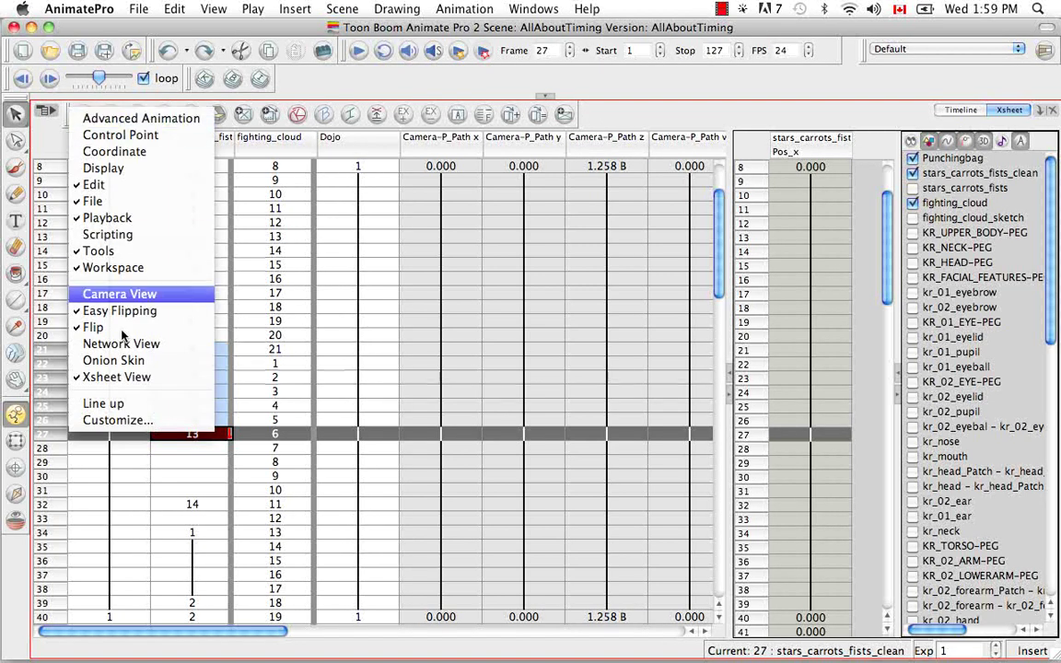
{"action": "left_click", "coordinate": [626, 123]}
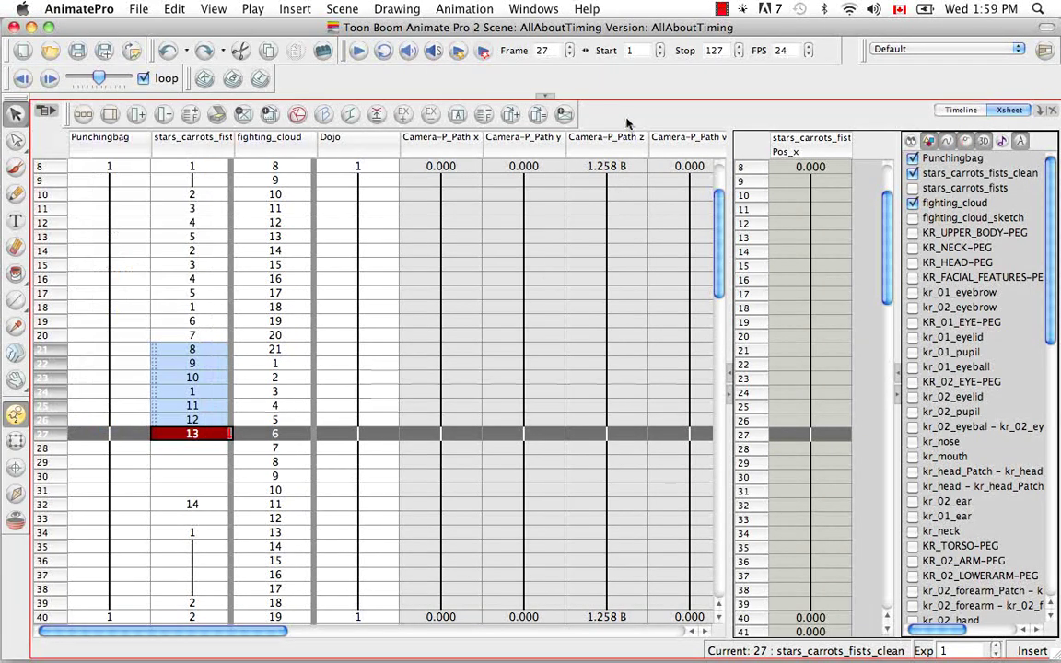
{"action": "left_click", "coordinate": [323, 295]}
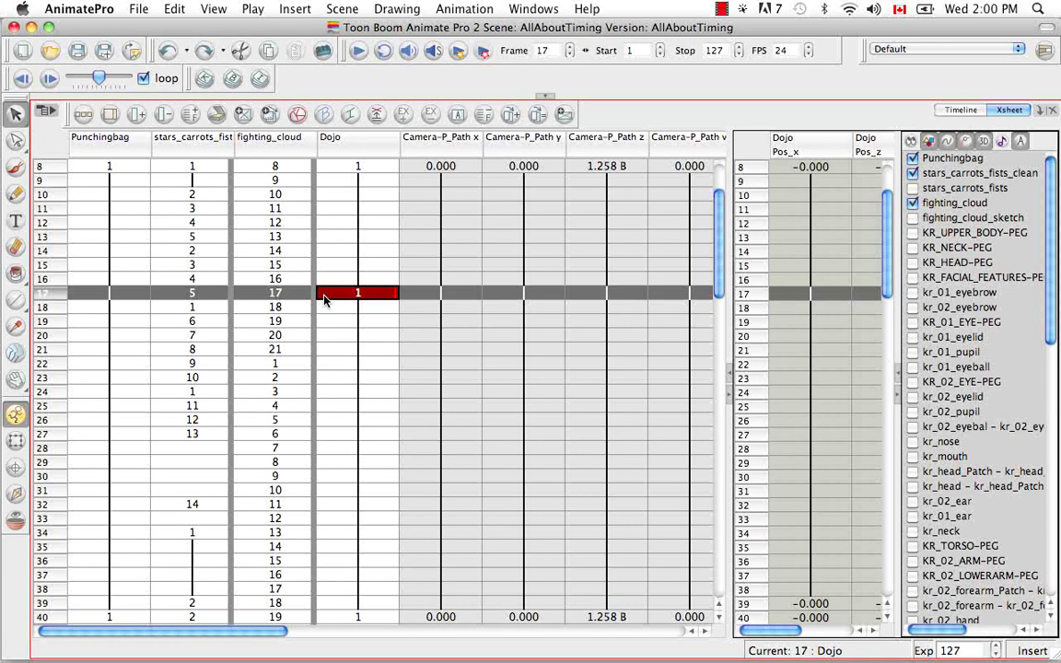
{"action": "left_click", "coordinate": [129, 294]}
{"action": "left_click", "coordinate": [219, 293]}
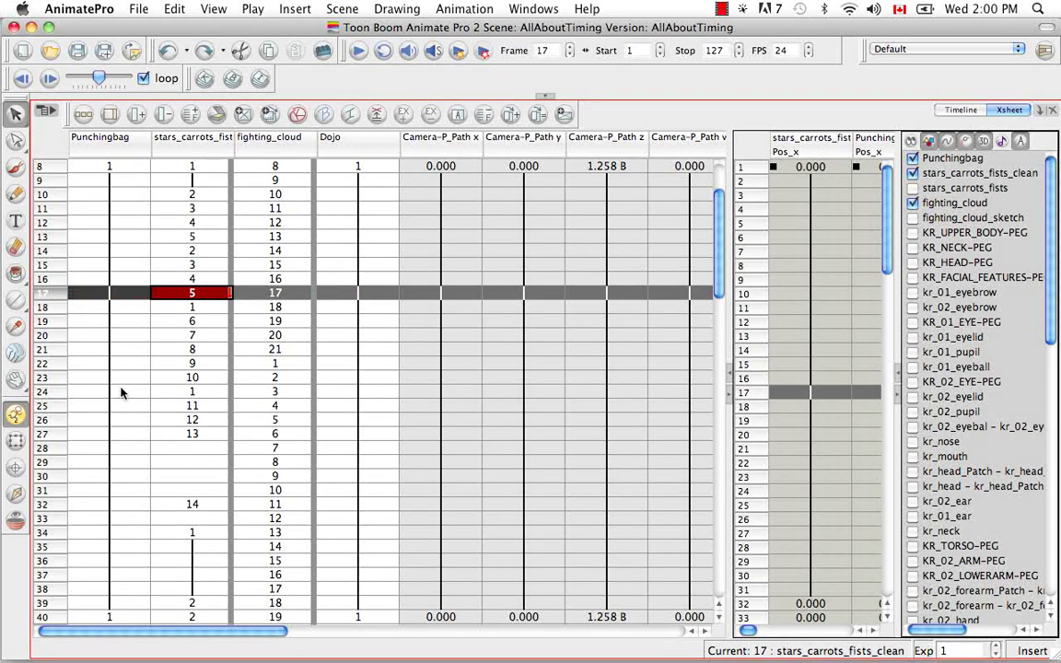
{"action": "left_click", "coordinate": [132, 447], "text": "shift"}
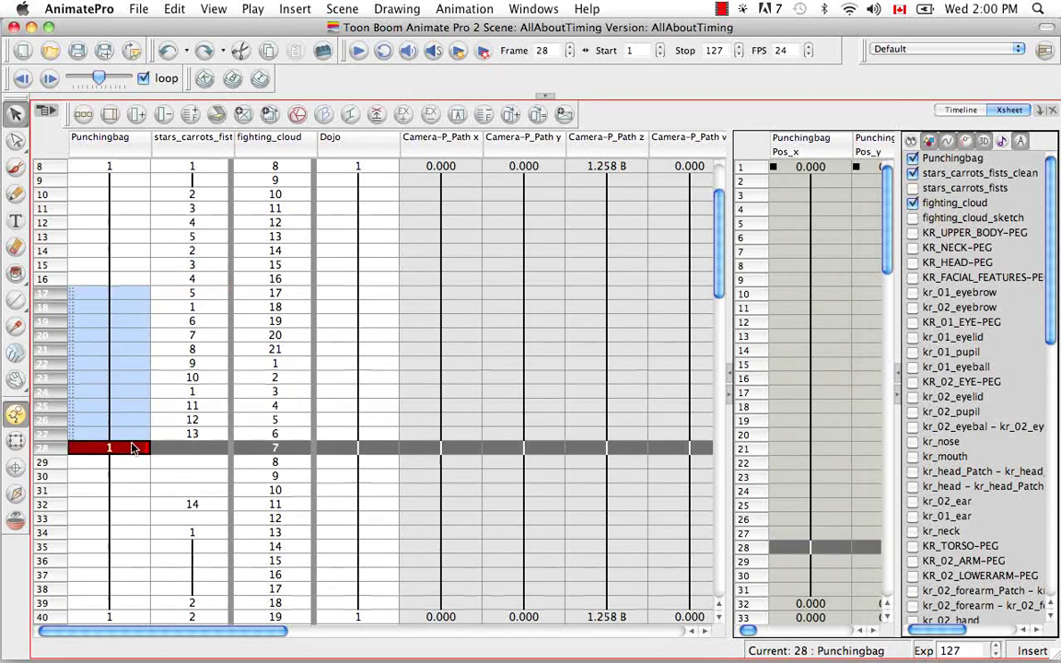
{"action": "left_click_drag", "start_coordinate": [210, 293], "coordinate": [223, 432]}
- Try filling frames 23–29 of Punchingbag and stars_carrots_fists_clean with the value 5 using Fill Selection
{"action": "left_click", "coordinate": [146, 463]}
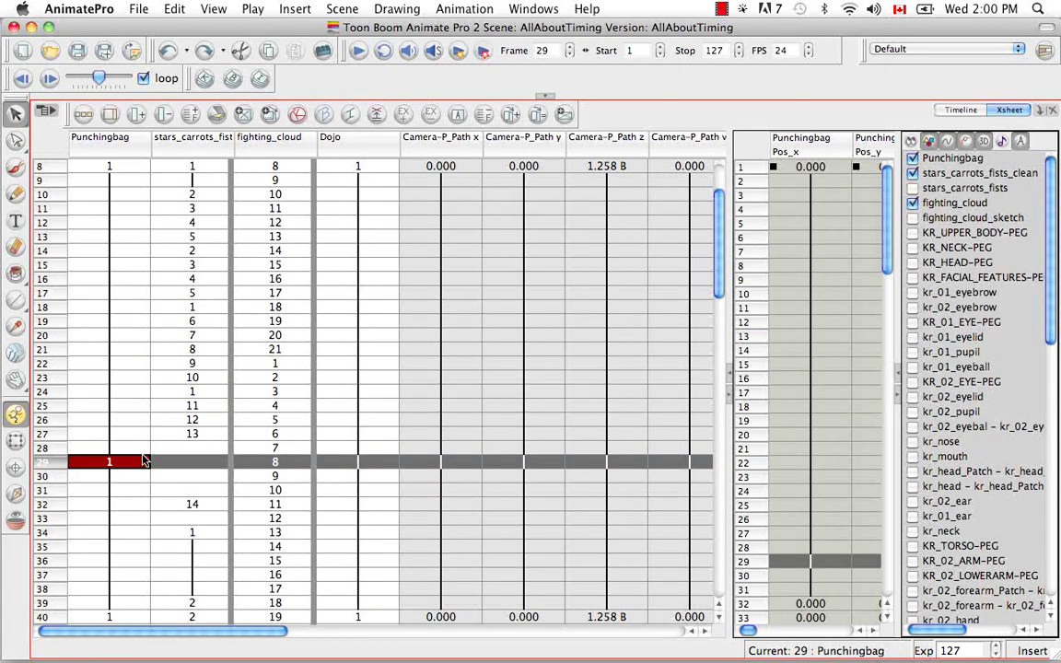
{"action": "left_click", "coordinate": [222, 533], "text": "shift"}
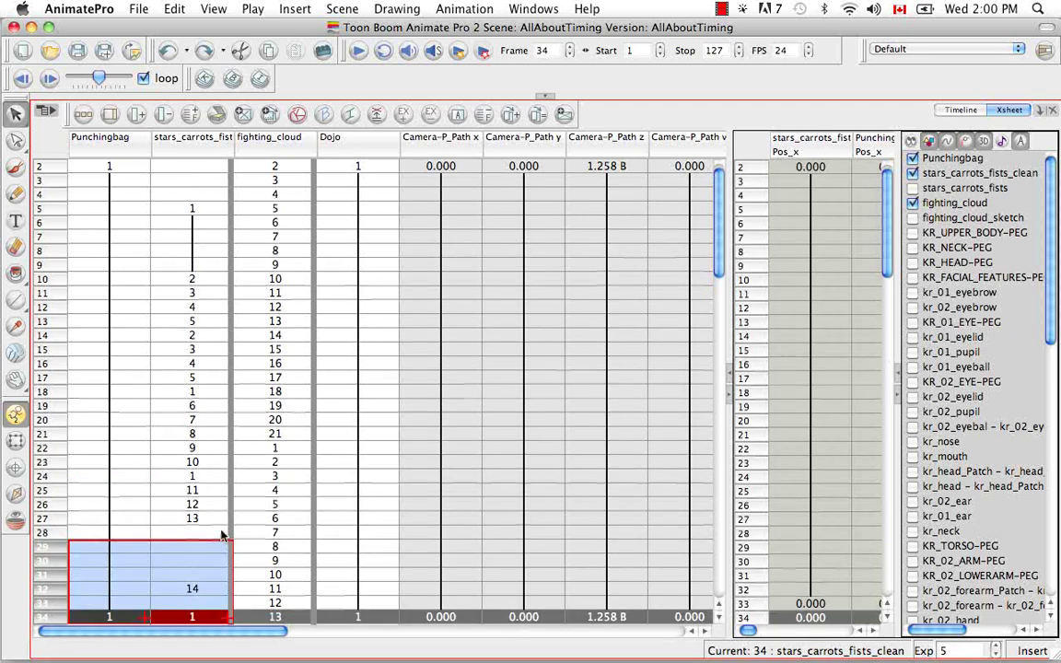
{"action": "left_click_drag", "start_coordinate": [222, 532], "coordinate": [224, 456]}
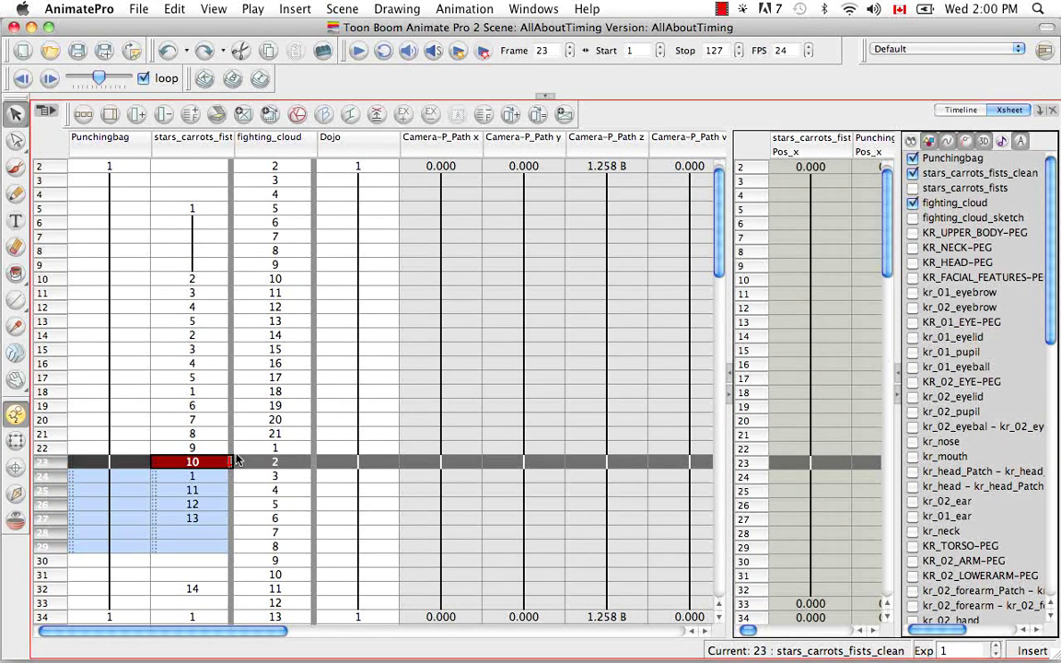
{"action": "left_click", "coordinate": [478, 12]}
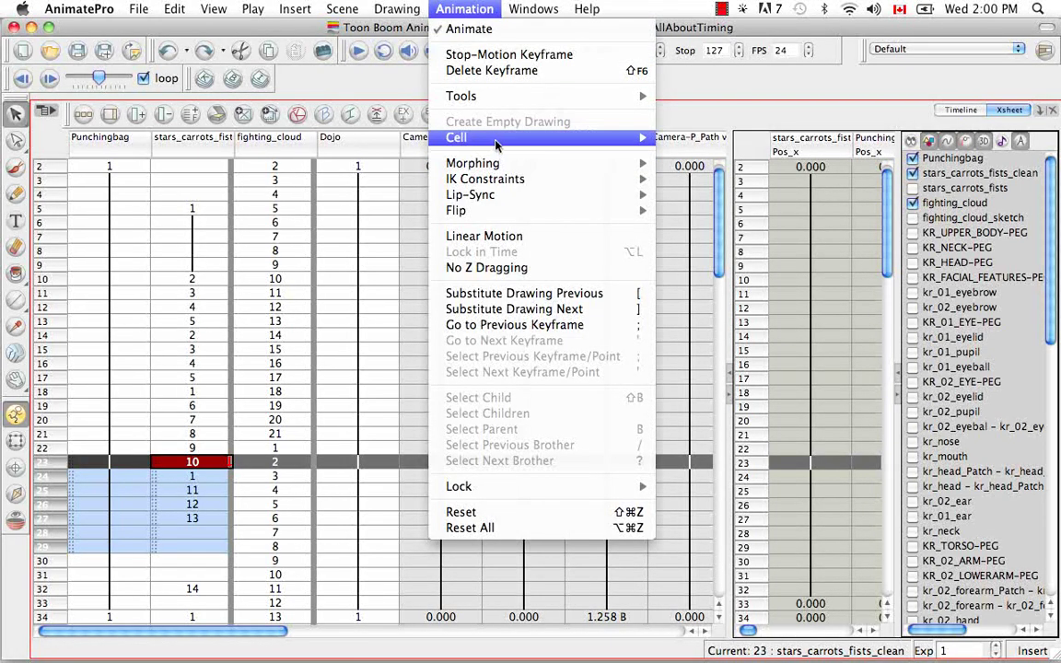
{"action": "mouse_move", "coordinate": [495, 144]}
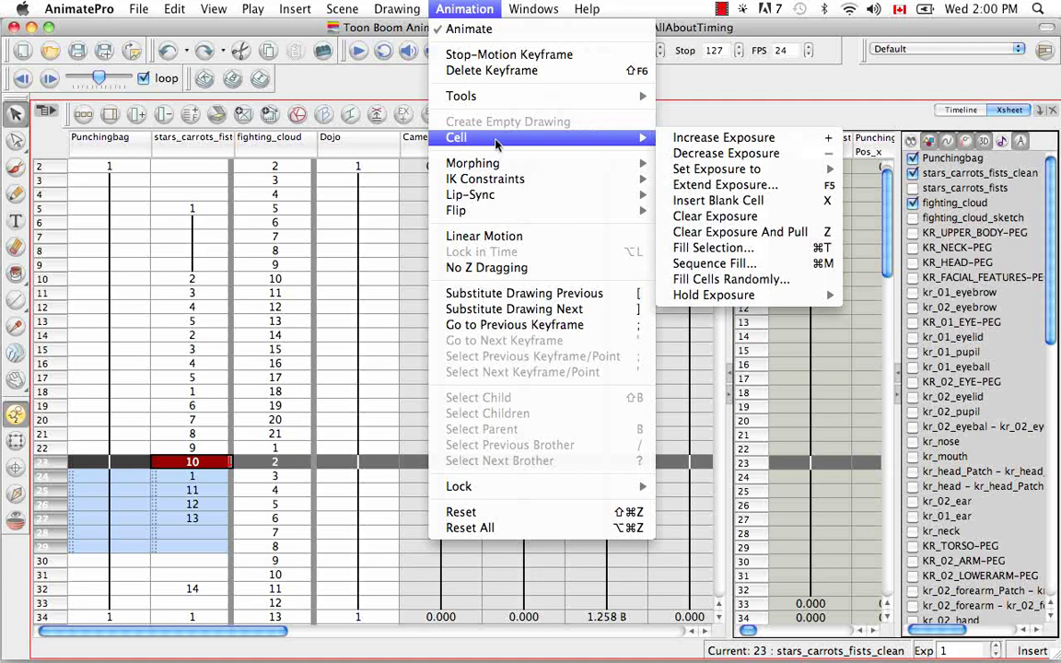
{"action": "left_click", "coordinate": [706, 248]}
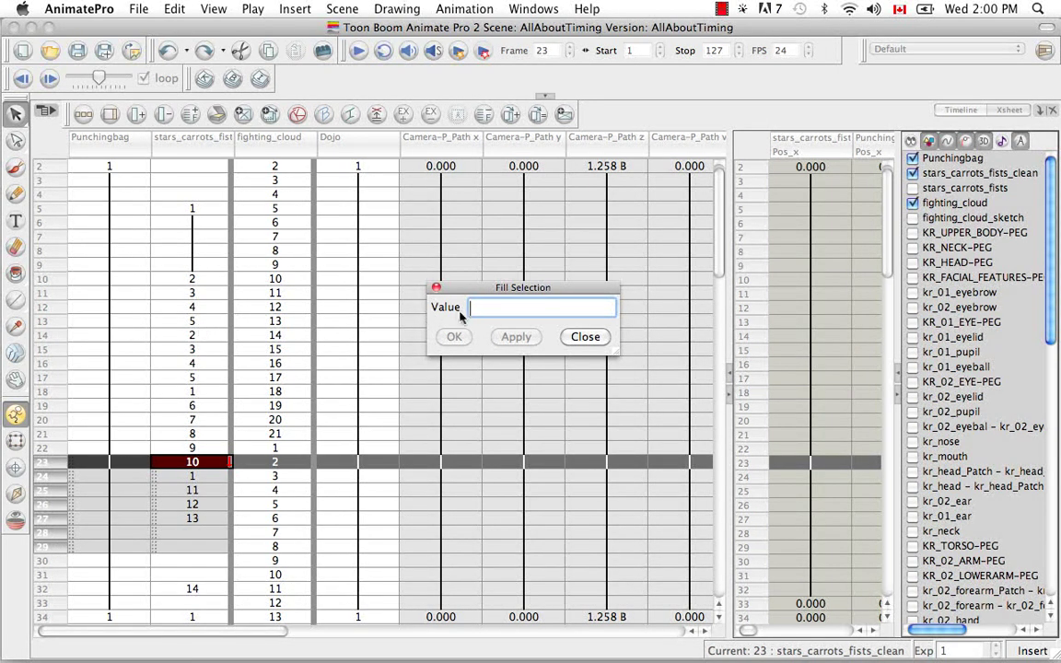
{"action": "type", "text": "5"}
{"action": "left_click", "coordinate": [514, 337]}
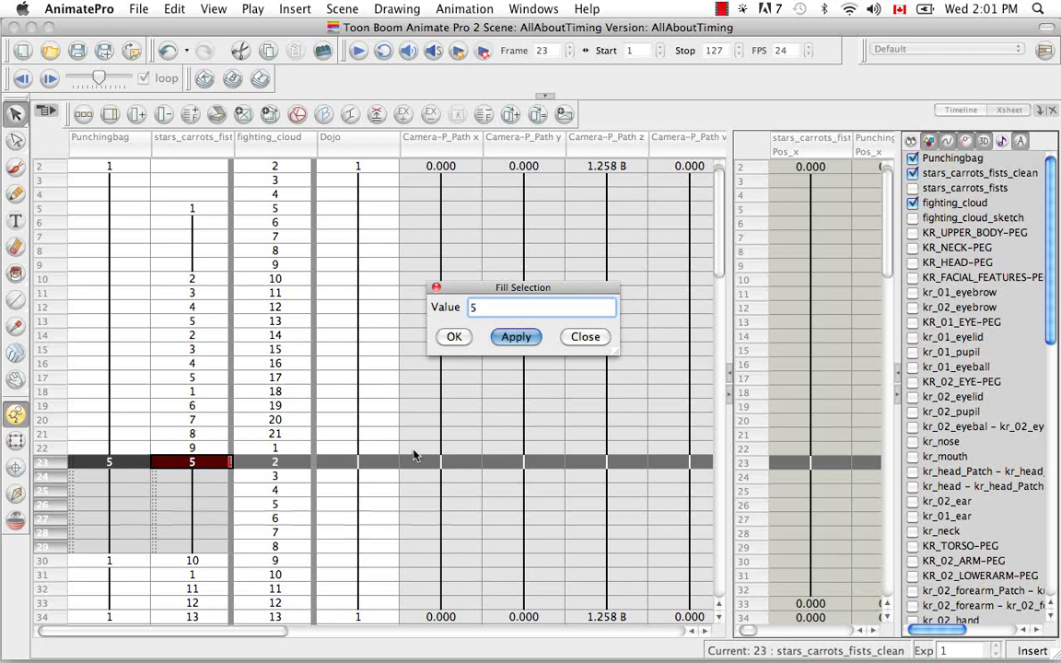
{"action": "left_click", "coordinate": [586, 337]}
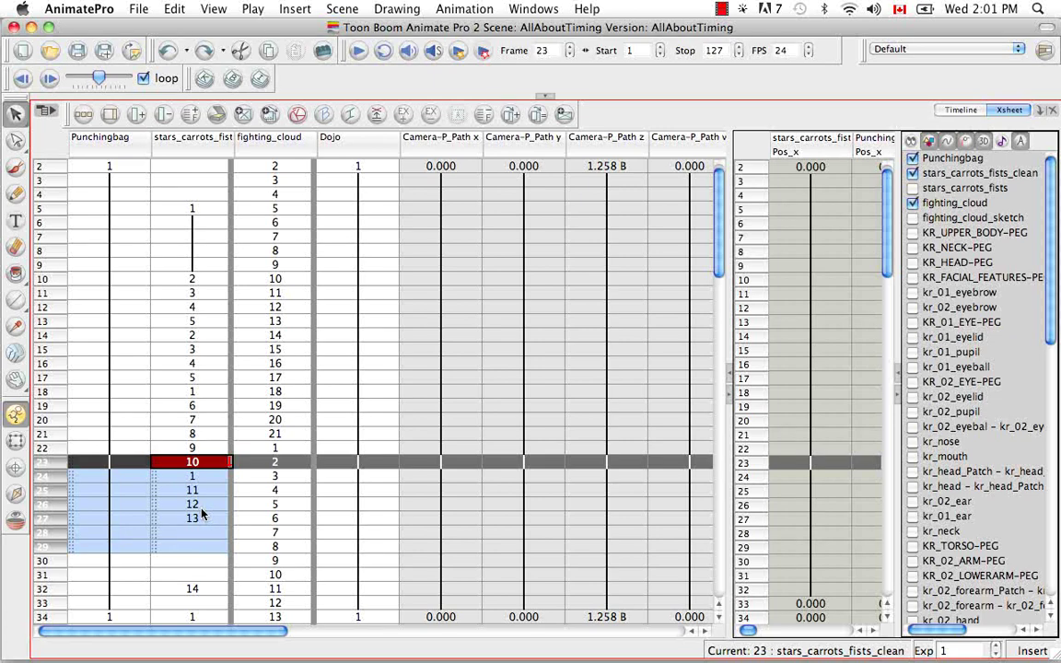
- Set up a Sequence Fill for the selected Punchingbag and stars_carrots_fists_clean cells with starting value 1, increment 2 and hold 1
{"action": "left_click", "coordinate": [461, 9]}
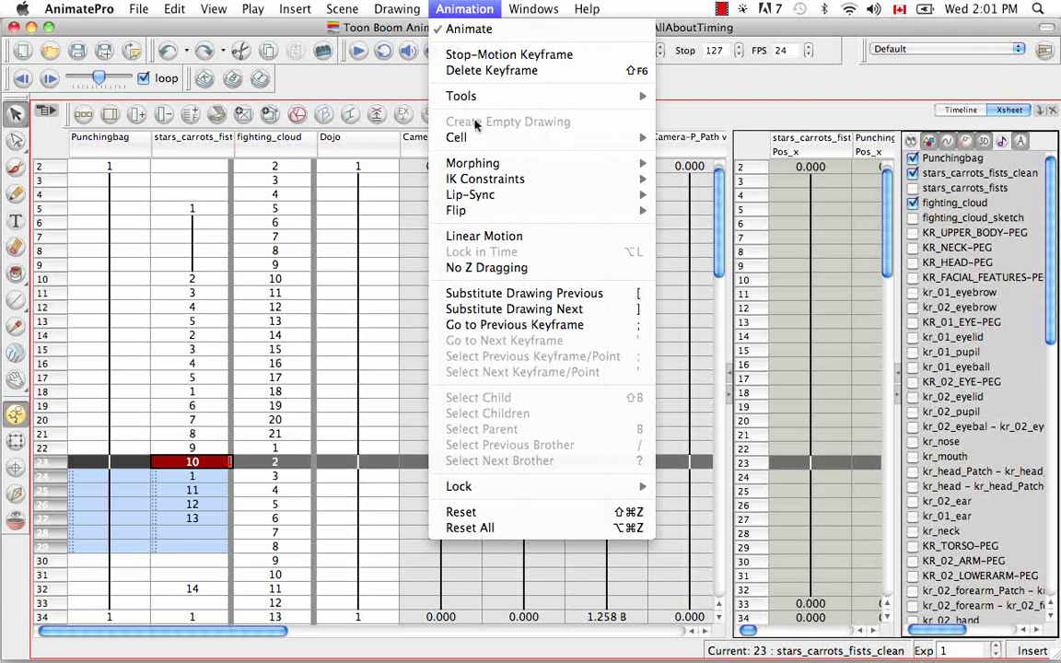
{"action": "mouse_move", "coordinate": [446, 132]}
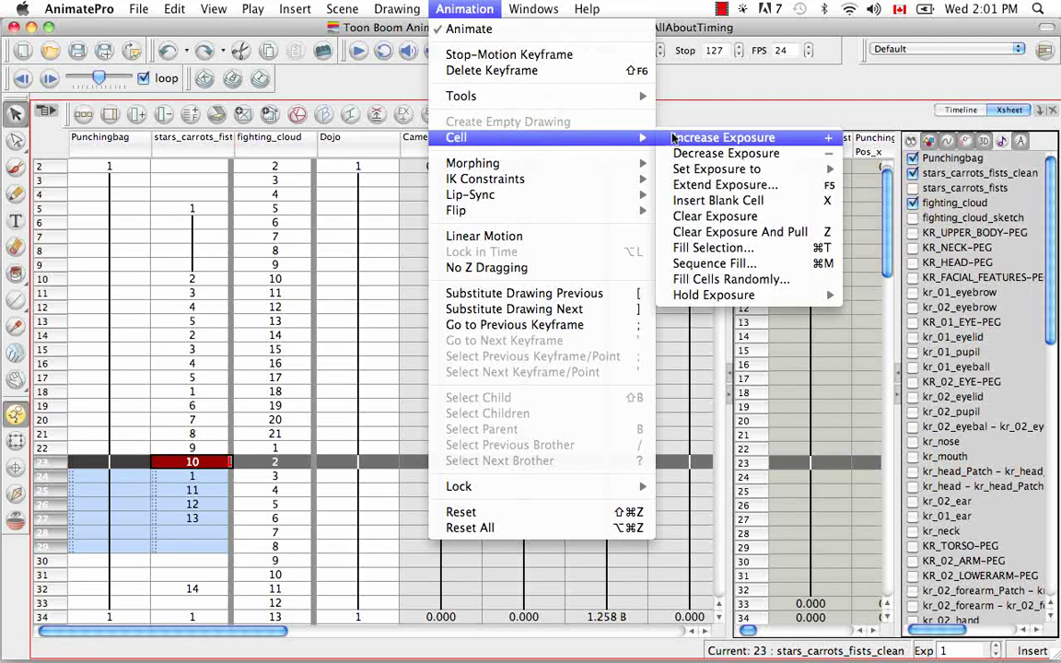
{"action": "left_click", "coordinate": [715, 263]}
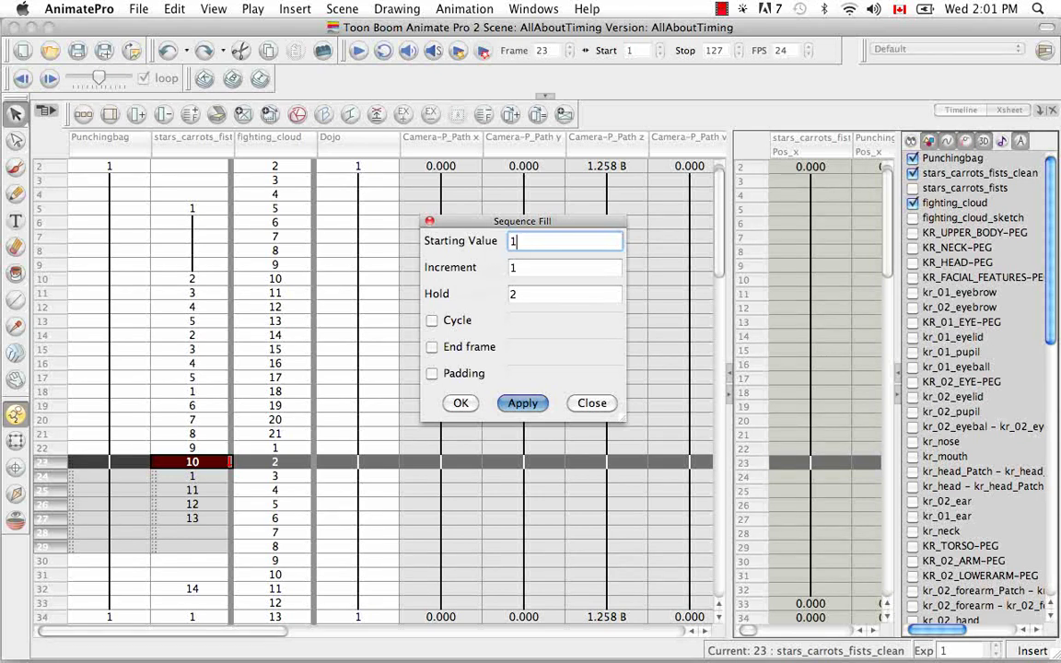
{"action": "key", "text": "Tab"}
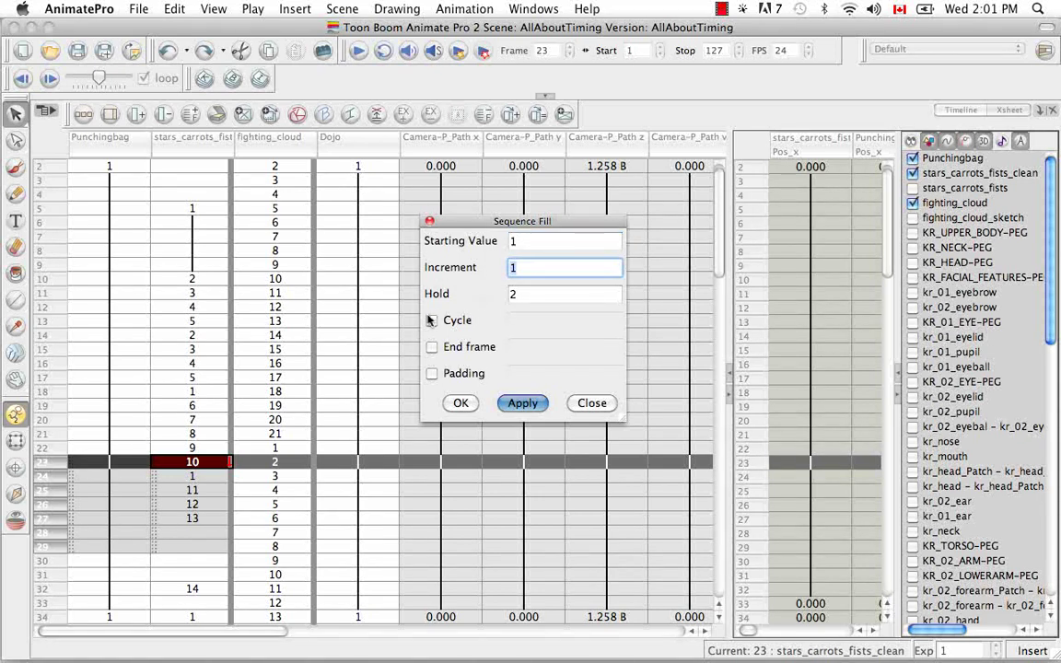
{"action": "type", "text": "2"}
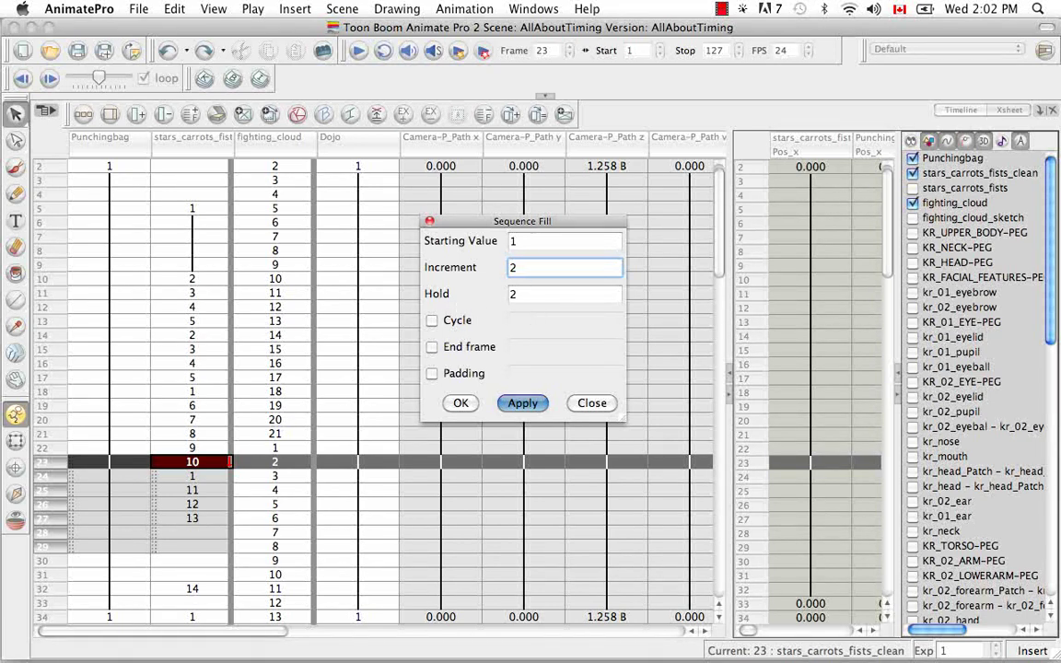
{"action": "key", "text": "Tab"}
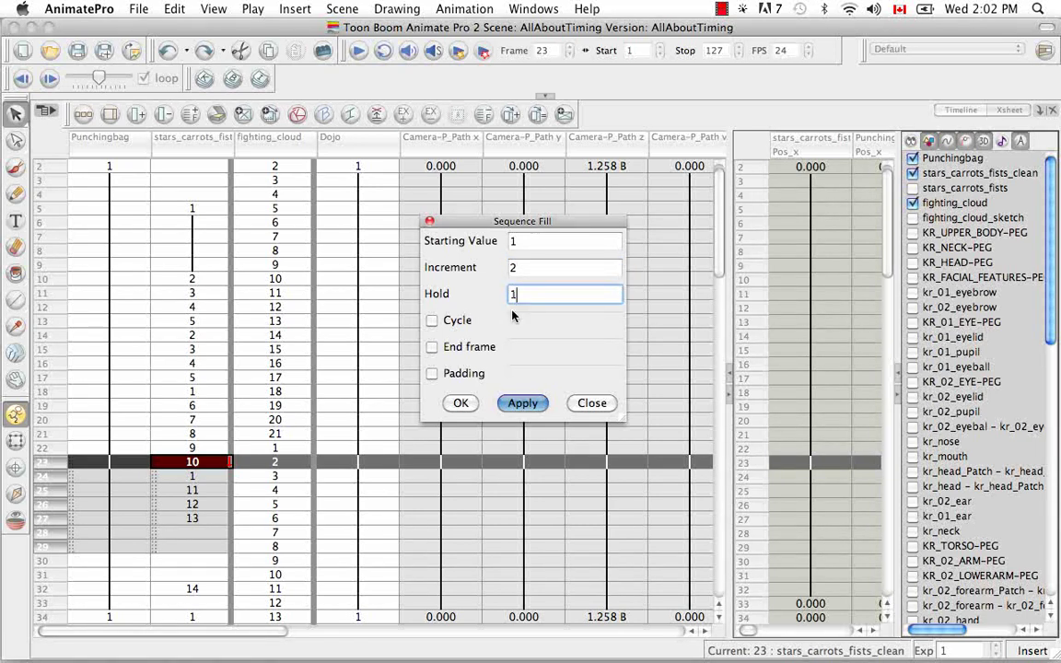
- Try the Cycle and End frame options of the sequence fill, switching each off again
{"action": "left_click", "coordinate": [432, 321]}
{"action": "left_click", "coordinate": [432, 321]}
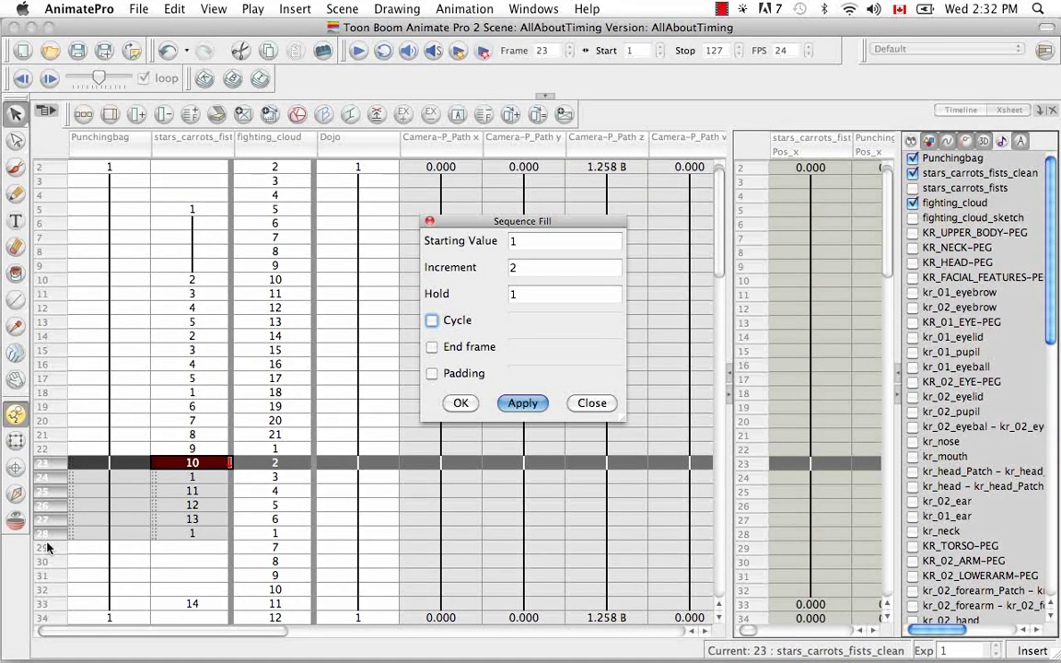
{"action": "left_click", "coordinate": [432, 347]}
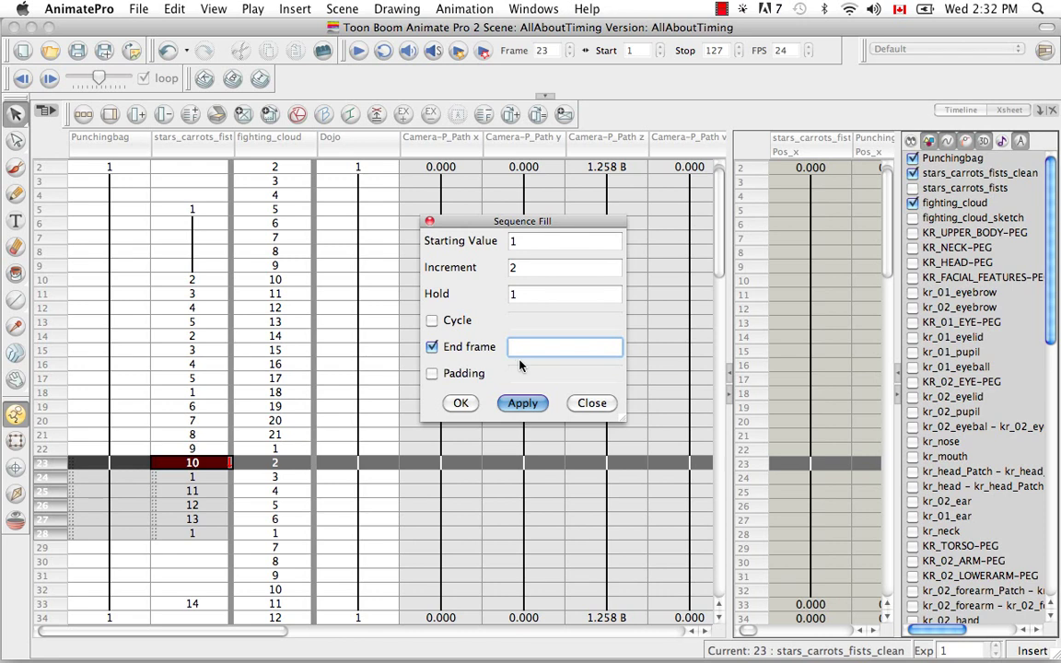
{"action": "left_click", "coordinate": [432, 347]}
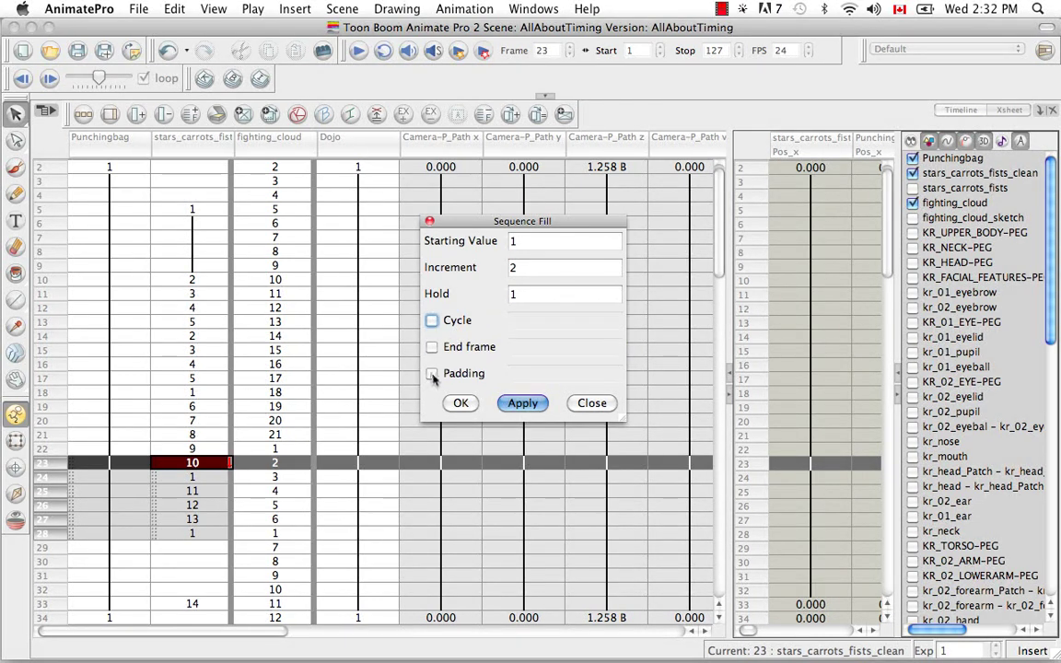
- Enable ### padding, set the hold to 2, and apply the sequence fill to frames 23–28 of Punchingbag and stars_carrots_fists_clean
{"action": "left_click", "coordinate": [432, 374]}
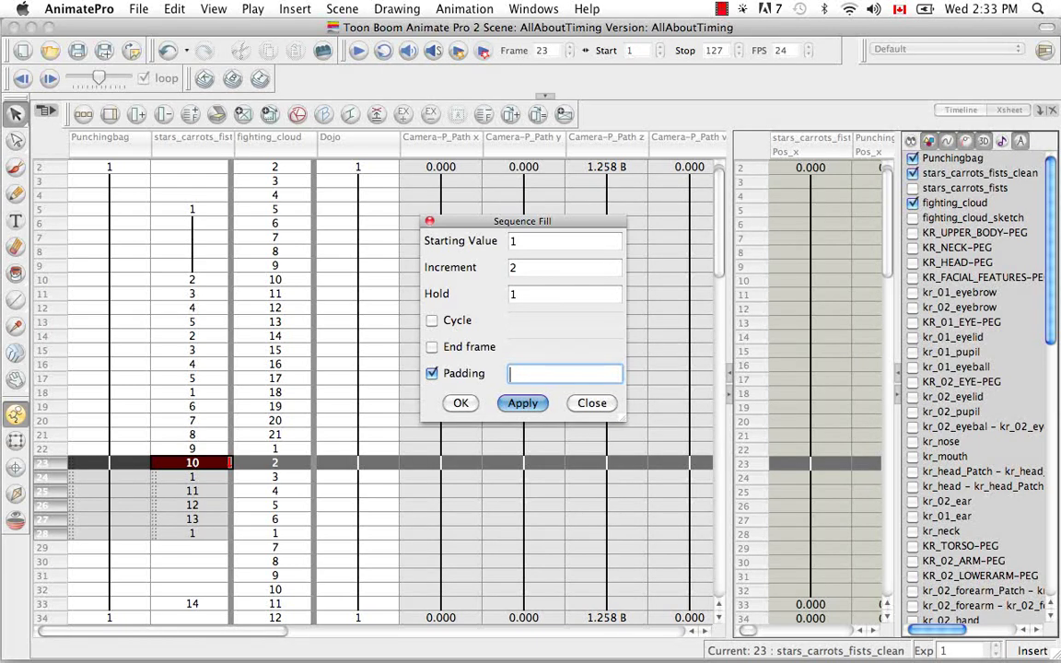
{"action": "key", "text": "shift"}
{"action": "type", "text": "###"}
{"action": "left_click", "coordinate": [521, 294]}
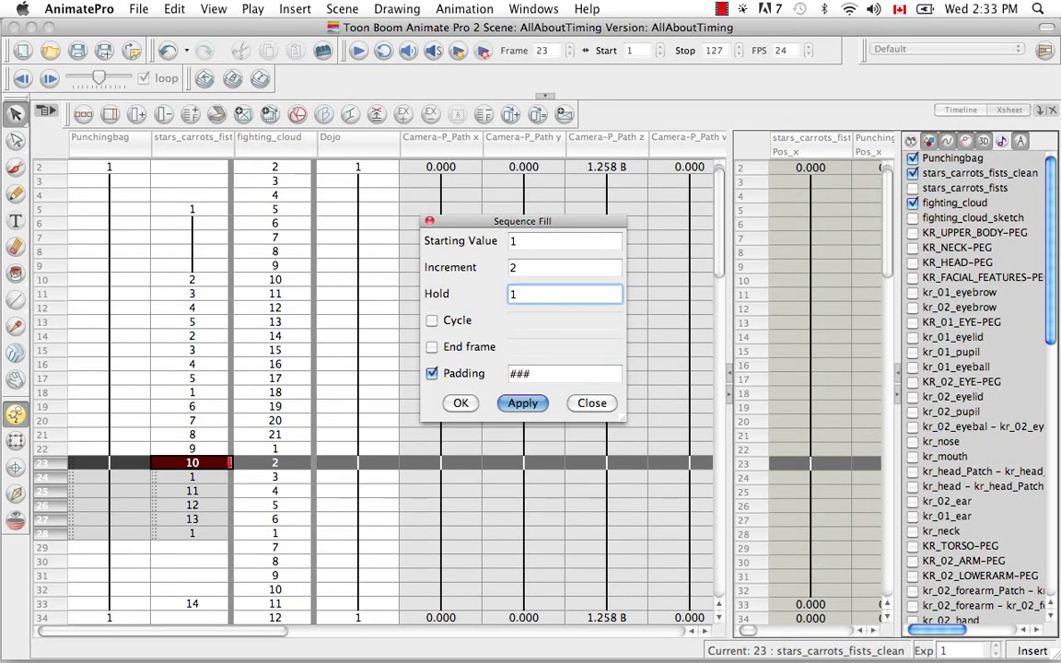
{"action": "type", "text": "2"}
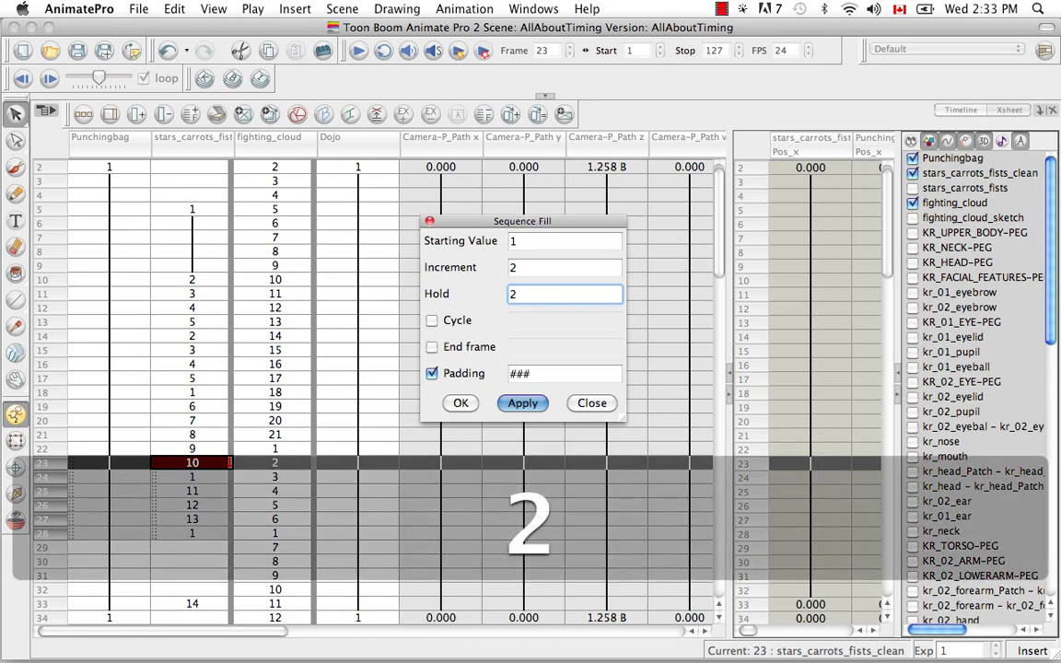
{"action": "left_click", "coordinate": [524, 403]}
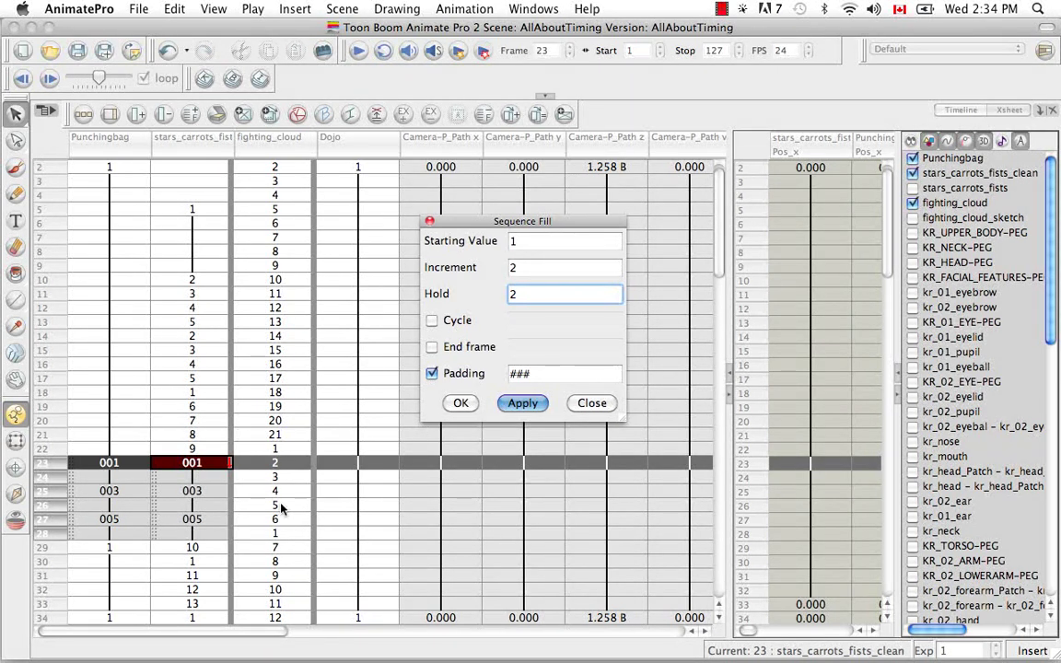
{"action": "left_click", "coordinate": [595, 404]}
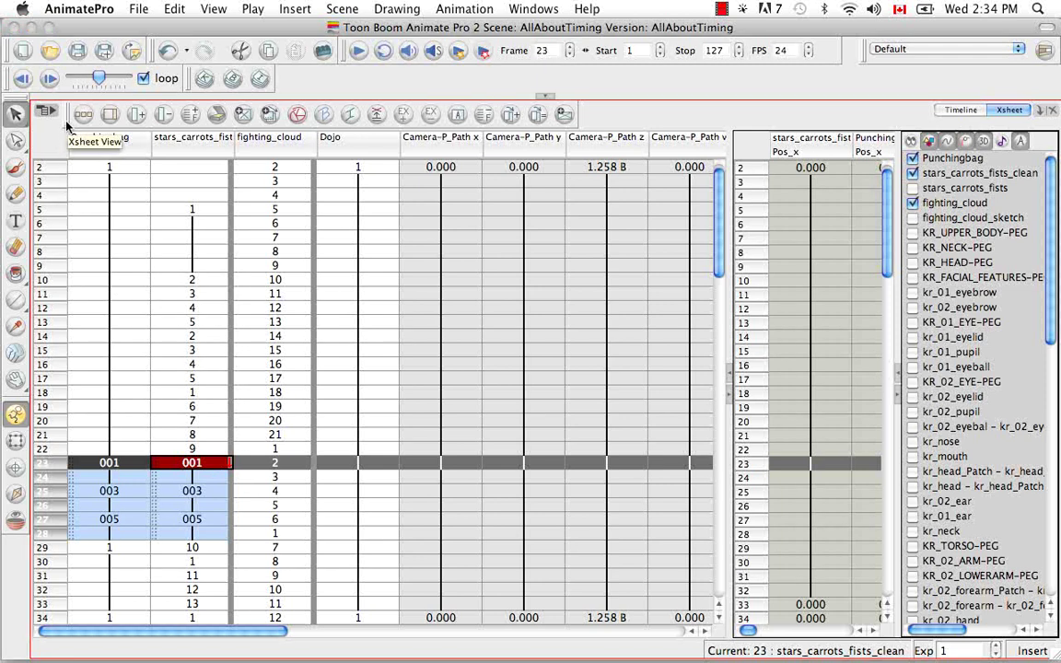
- Look through the fill tools available for the Xsheet toolbar in the Toolbar Manager
{"action": "left_click", "coordinate": [64, 121]}
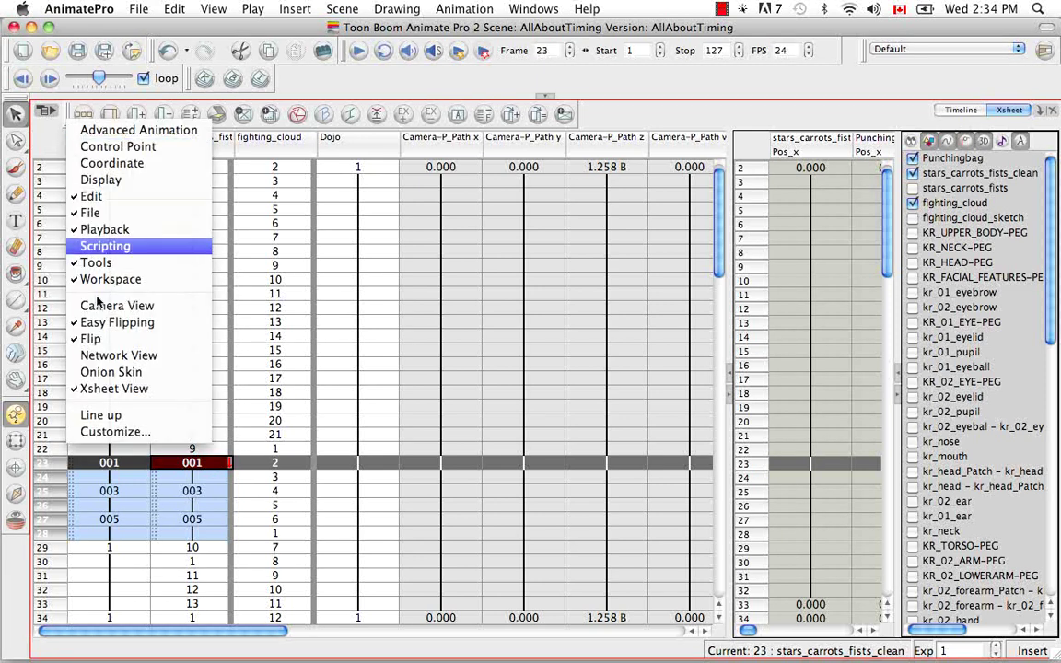
{"action": "left_click", "coordinate": [114, 432]}
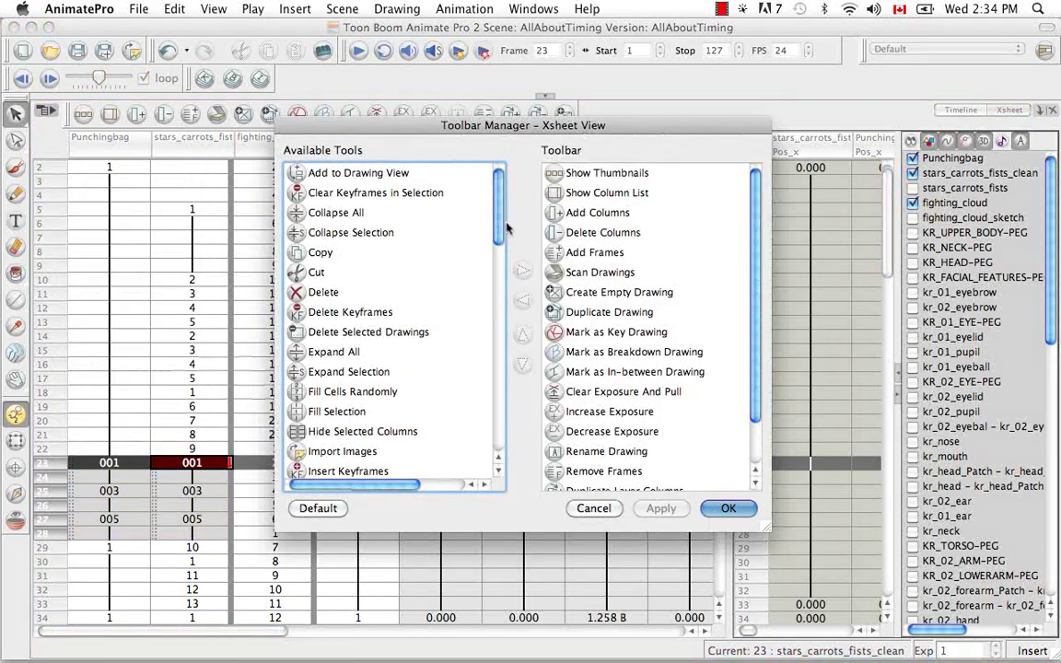
{"action": "scroll", "coordinate": [499, 205], "scroll_direction": "down", "scroll_amount": 5}
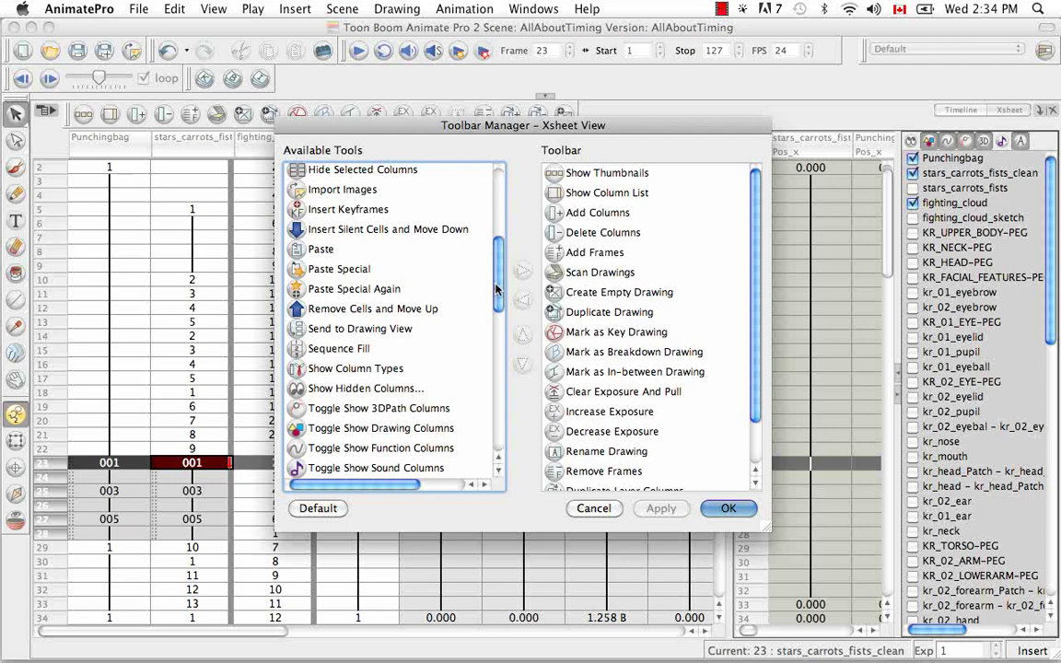
{"action": "scroll", "coordinate": [499, 266], "scroll_direction": "up", "scroll_amount": 2}
{"action": "scroll", "coordinate": [498, 266], "scroll_direction": "up", "scroll_amount": 3}
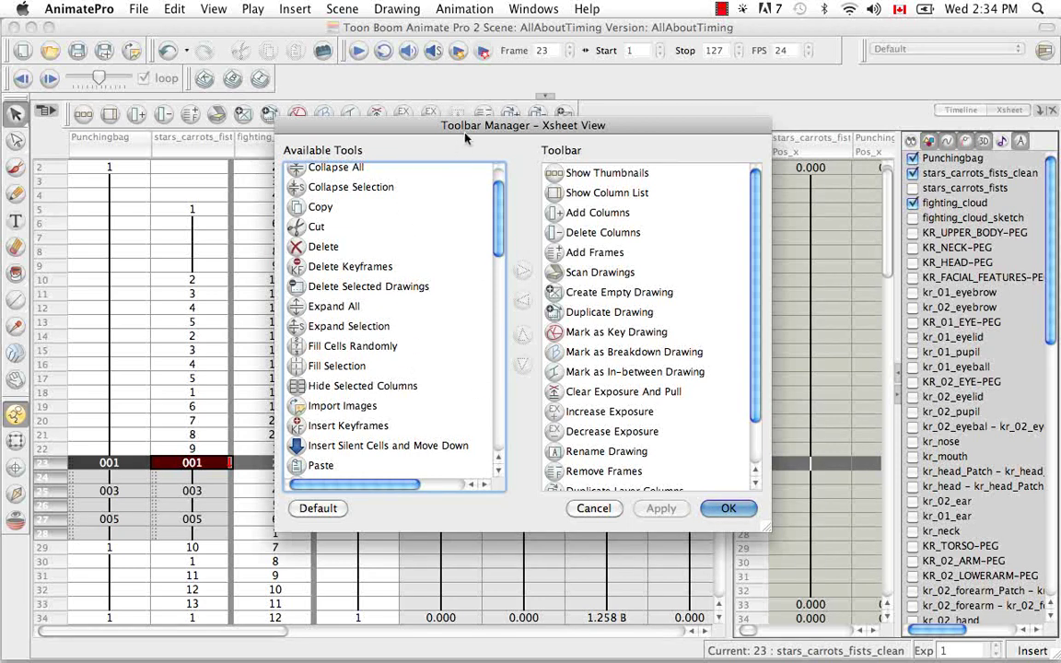
{"action": "left_click", "coordinate": [723, 508]}
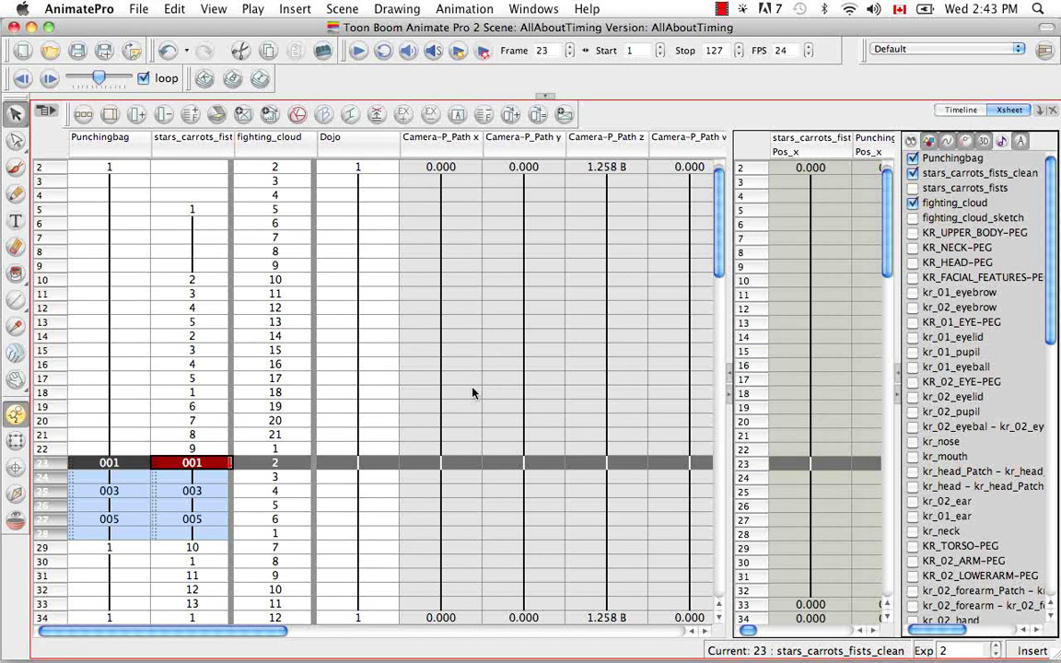
- Fill frames 5–16 of Camera-P_Path x randomly with a minimum of 1 and a maximum of 10, leaving Whole numbers off
{"action": "left_click", "coordinate": [440, 209]}
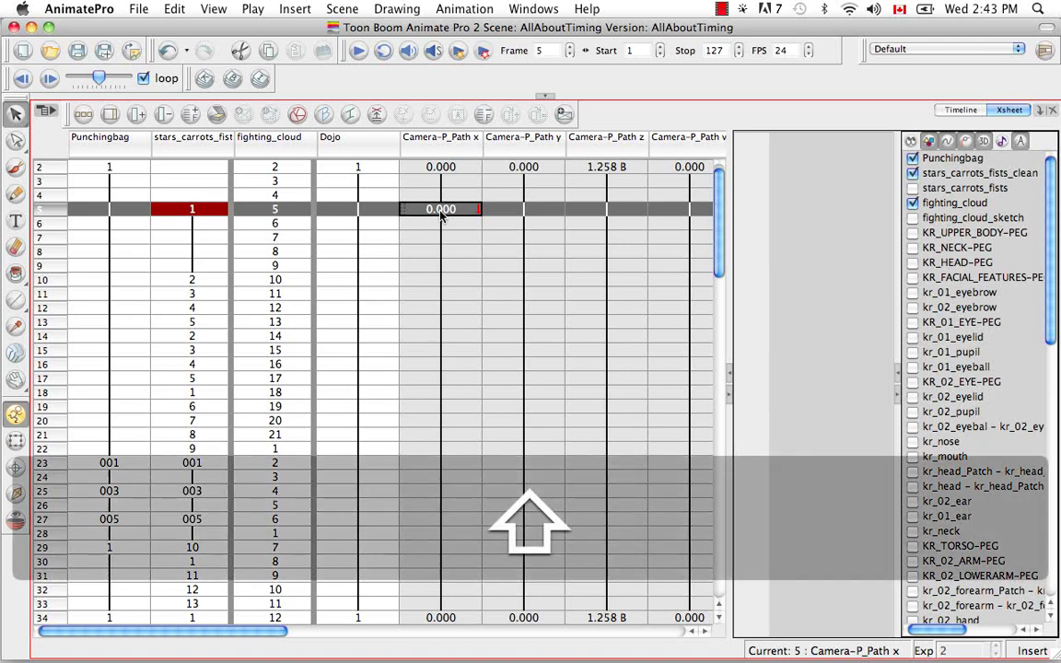
{"action": "left_click", "coordinate": [414, 369], "text": "shift"}
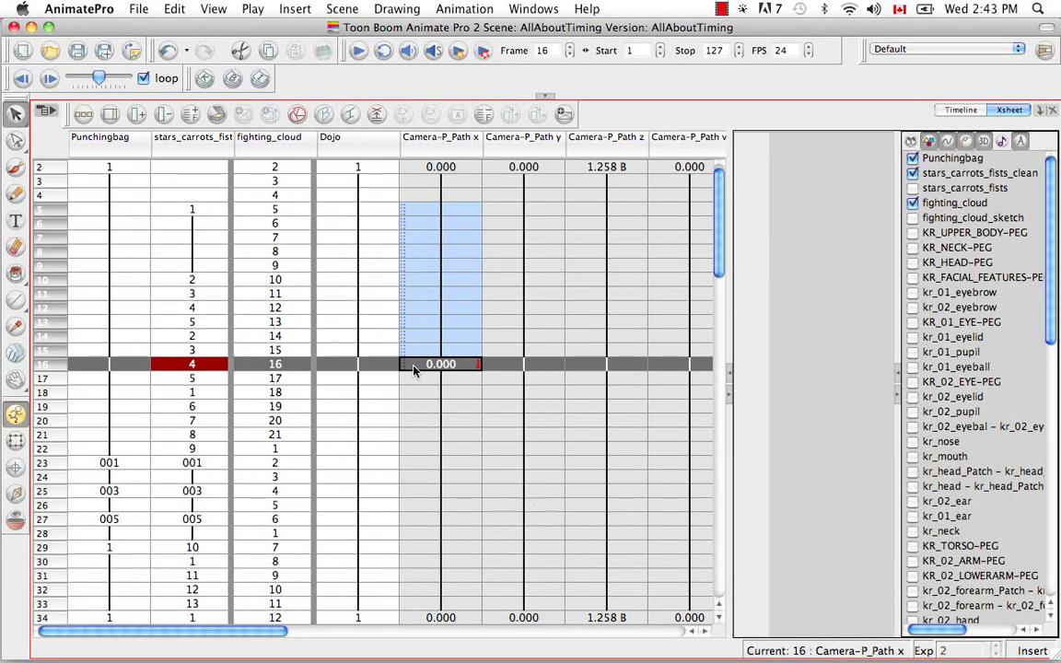
{"action": "left_click", "coordinate": [476, 9]}
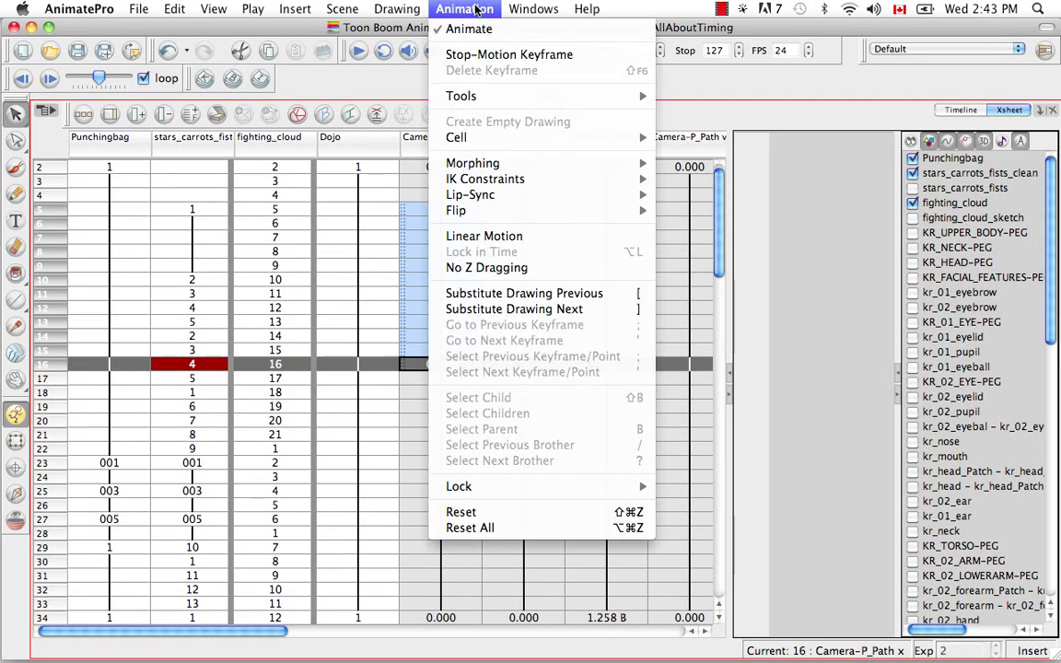
{"action": "mouse_move", "coordinate": [509, 138]}
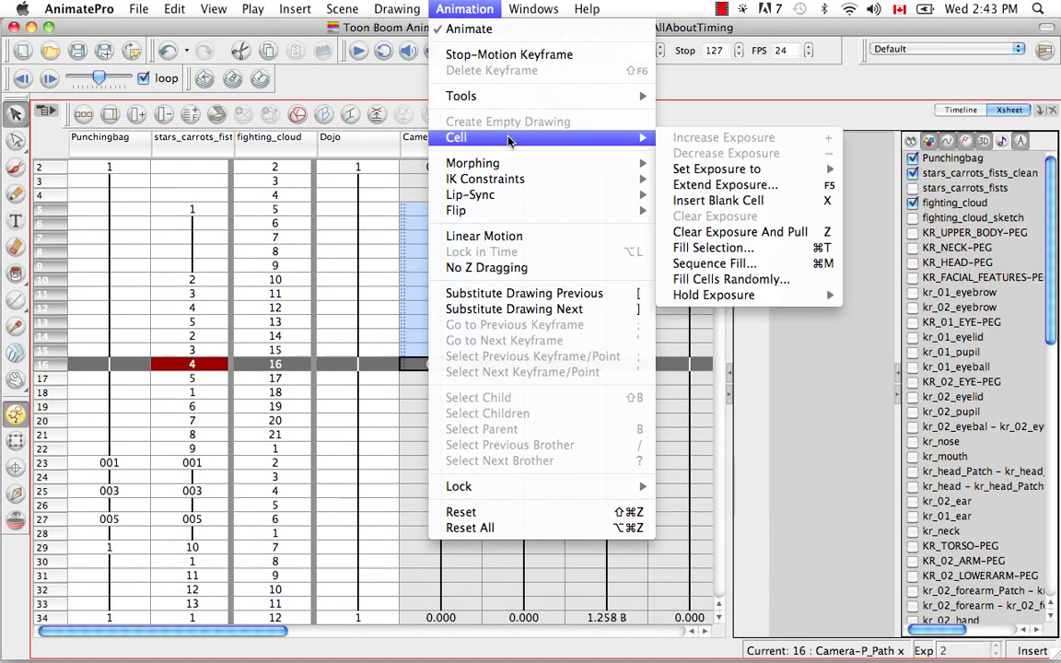
{"action": "left_click", "coordinate": [738, 278]}
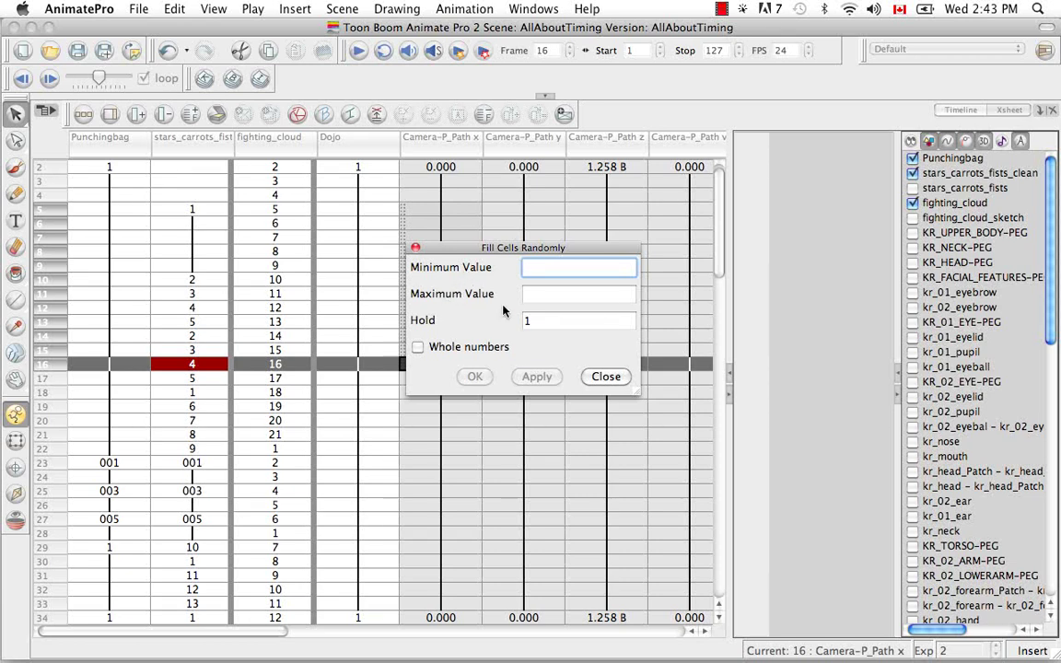
{"action": "type", "text": "1"}
{"action": "key", "text": "Tab"}
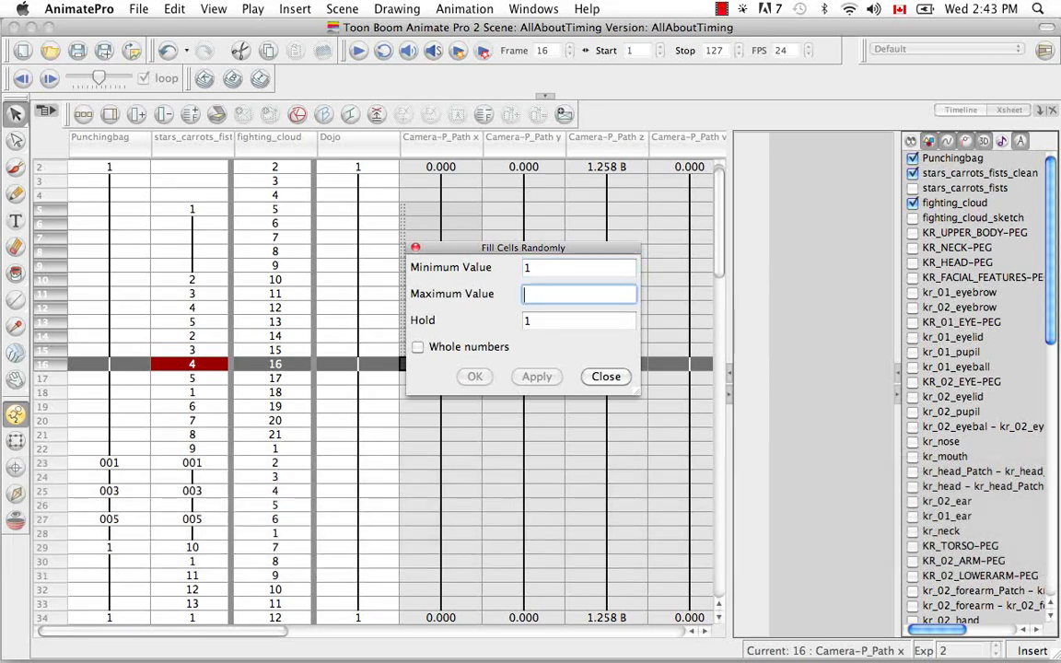
{"action": "type", "text": "10"}
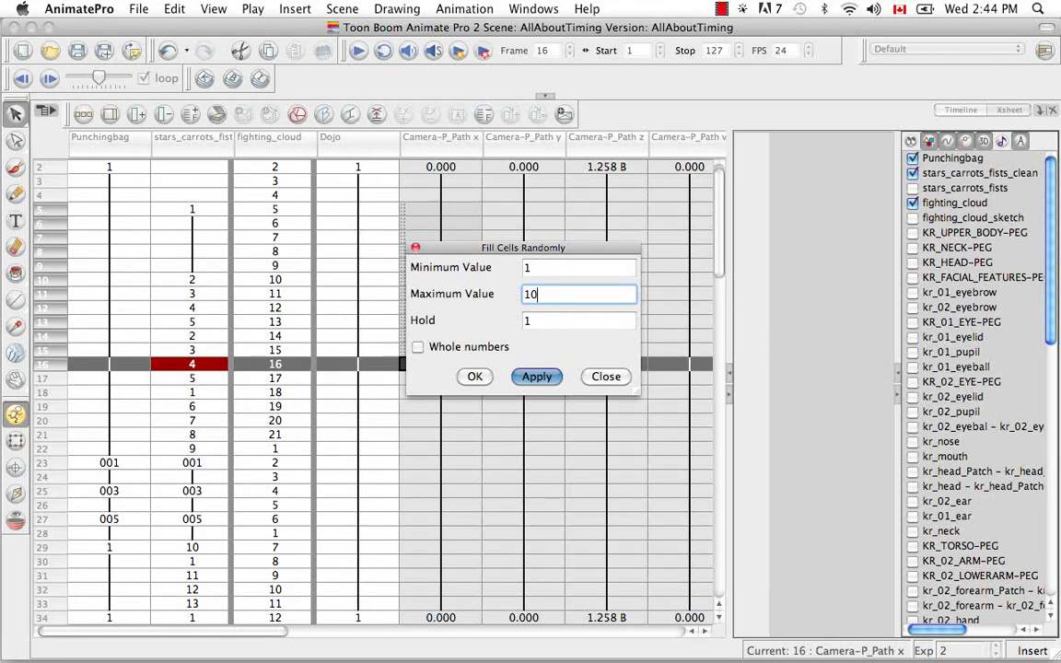
{"action": "left_click", "coordinate": [419, 348]}
{"action": "left_click", "coordinate": [422, 348]}
{"action": "left_click", "coordinate": [532, 376]}
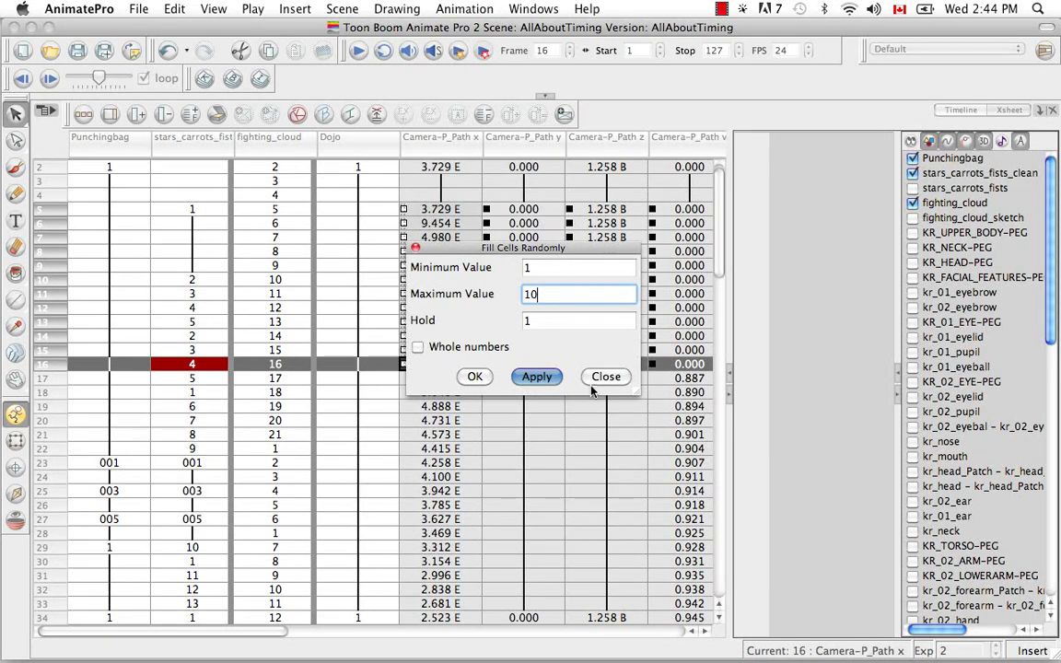
{"action": "left_click", "coordinate": [475, 377]}
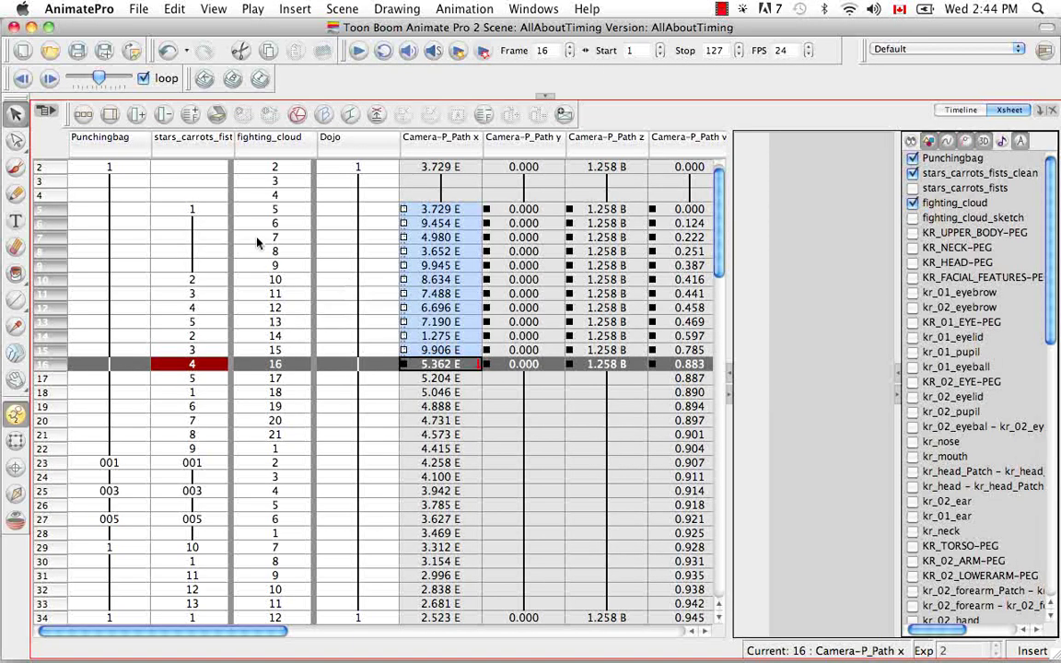
- Copy the cells of frames 1–8 in the fighting_cloud column
{"action": "scroll", "coordinate": [261, 238], "scroll_direction": "up", "scroll_amount": 1}
{"action": "left_click", "coordinate": [281, 168]}
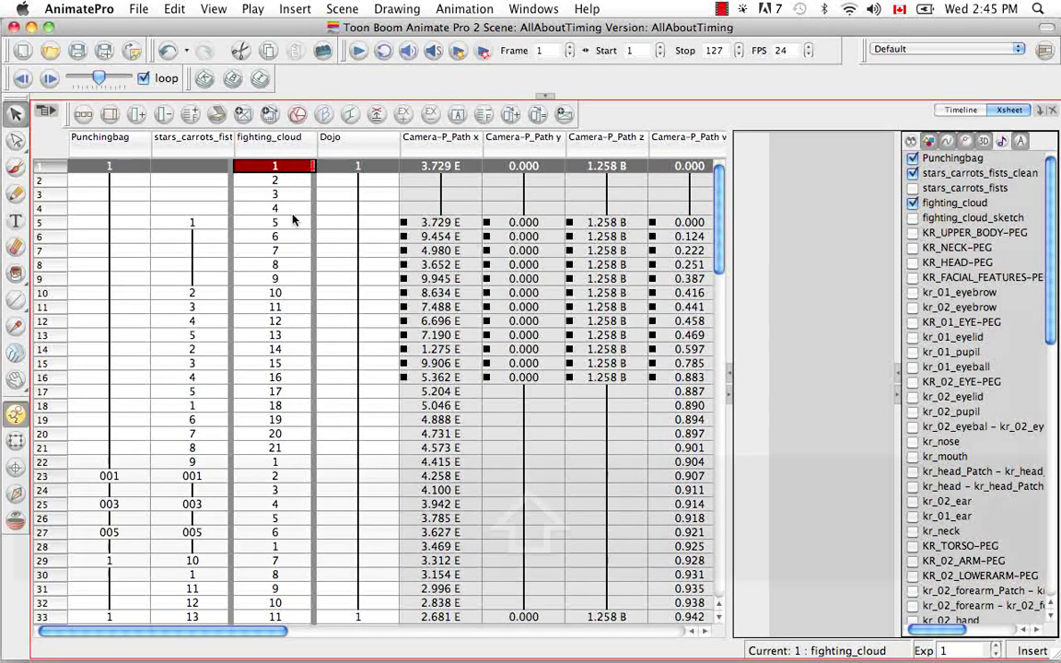
{"action": "left_click", "coordinate": [295, 266], "text": "shift"}
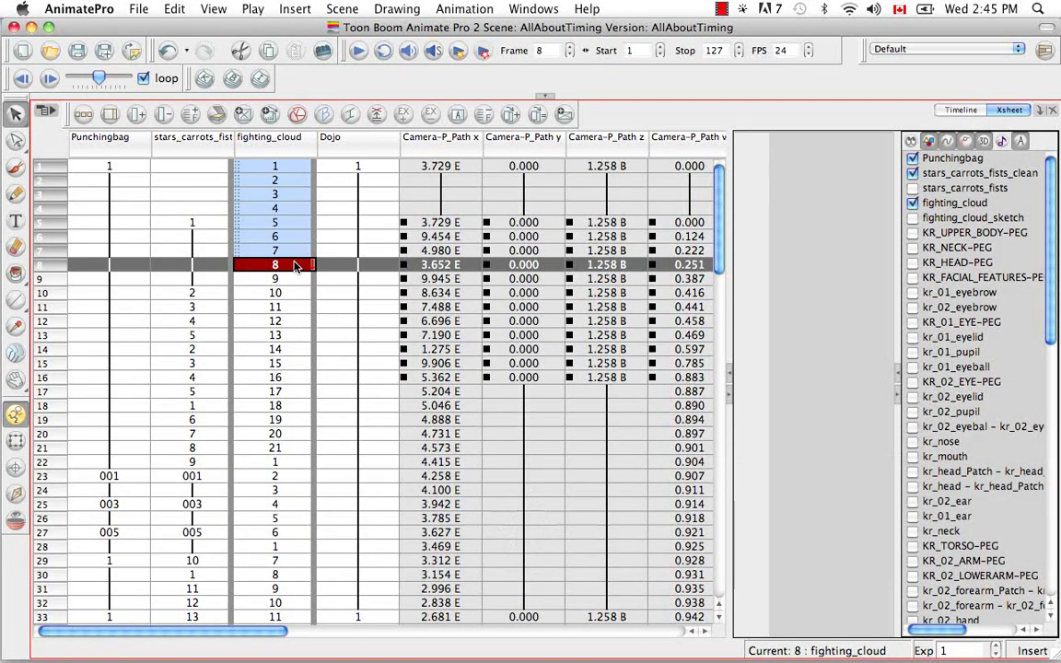
{"action": "left_click", "coordinate": [178, 10]}
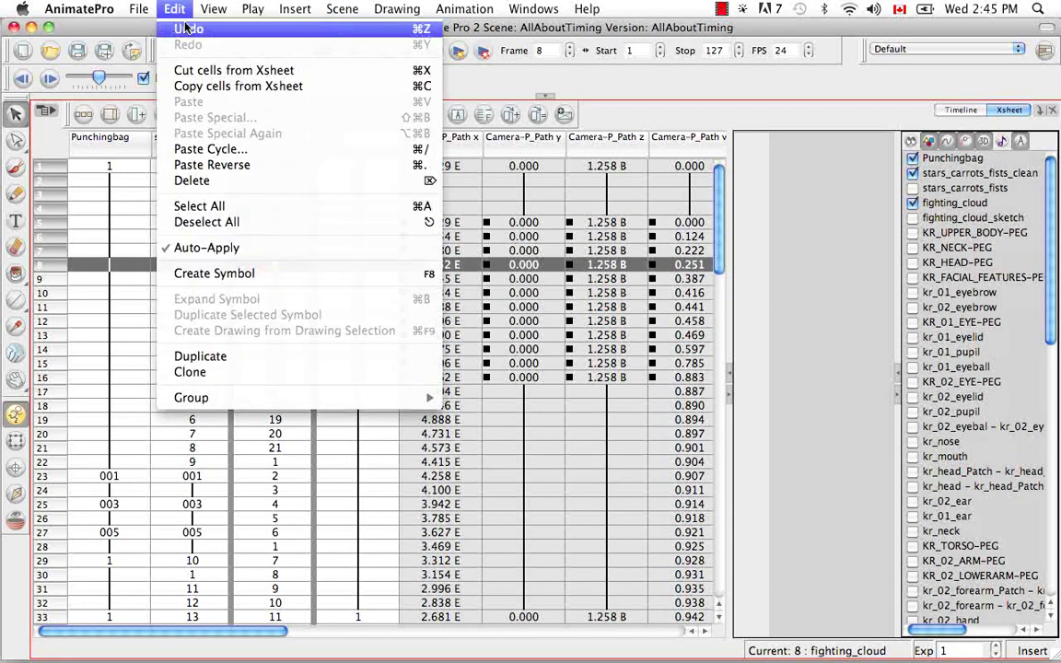
{"action": "left_click", "coordinate": [208, 85]}
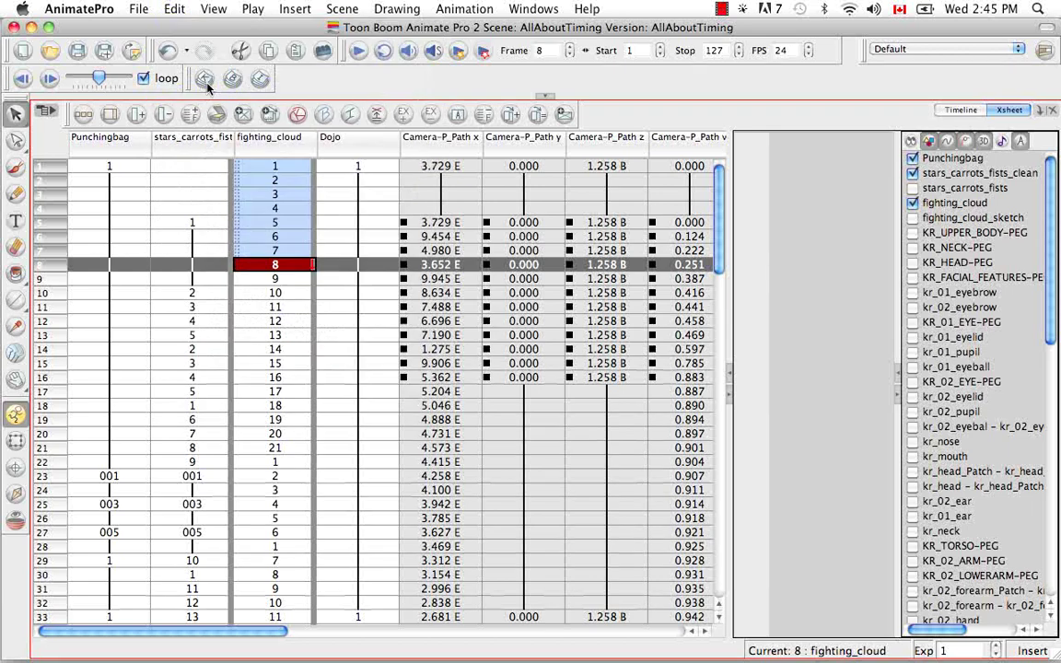
- Paste the copied cells into the Dojo column from frame 8 as 3 cycles with the Forward->Reverse cycle type
{"action": "left_click", "coordinate": [360, 266]}
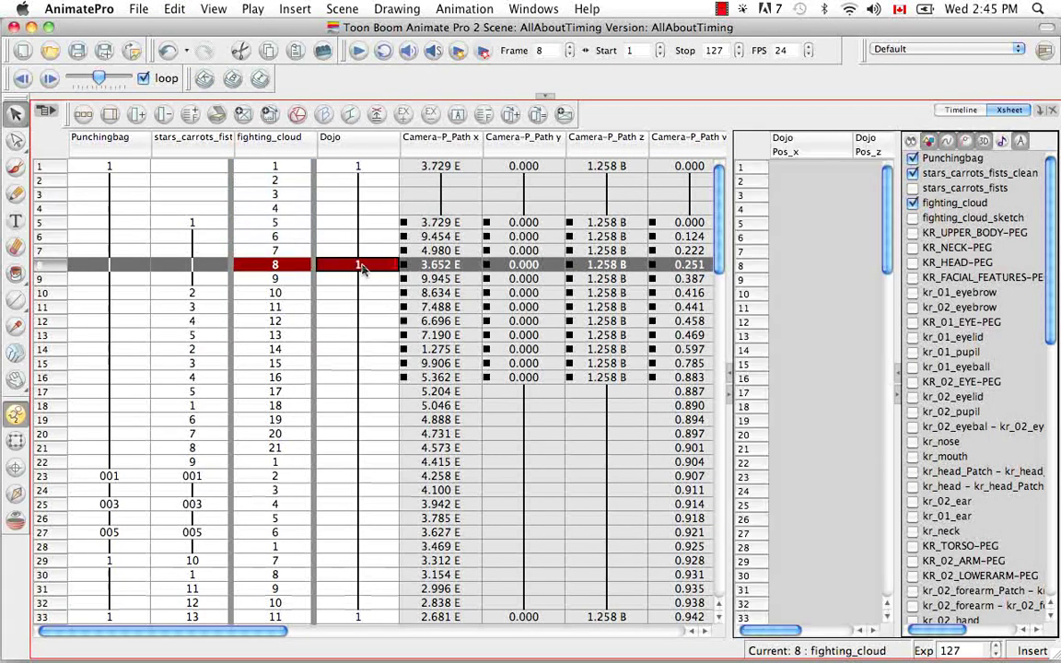
{"action": "left_click", "coordinate": [171, 10]}
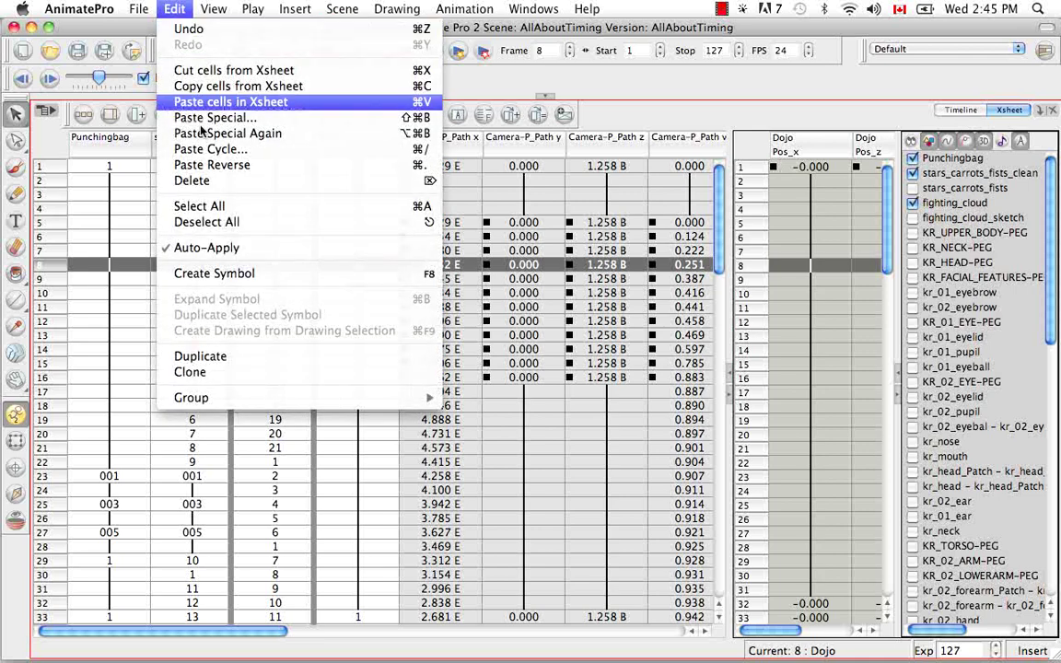
{"action": "left_click", "coordinate": [208, 155]}
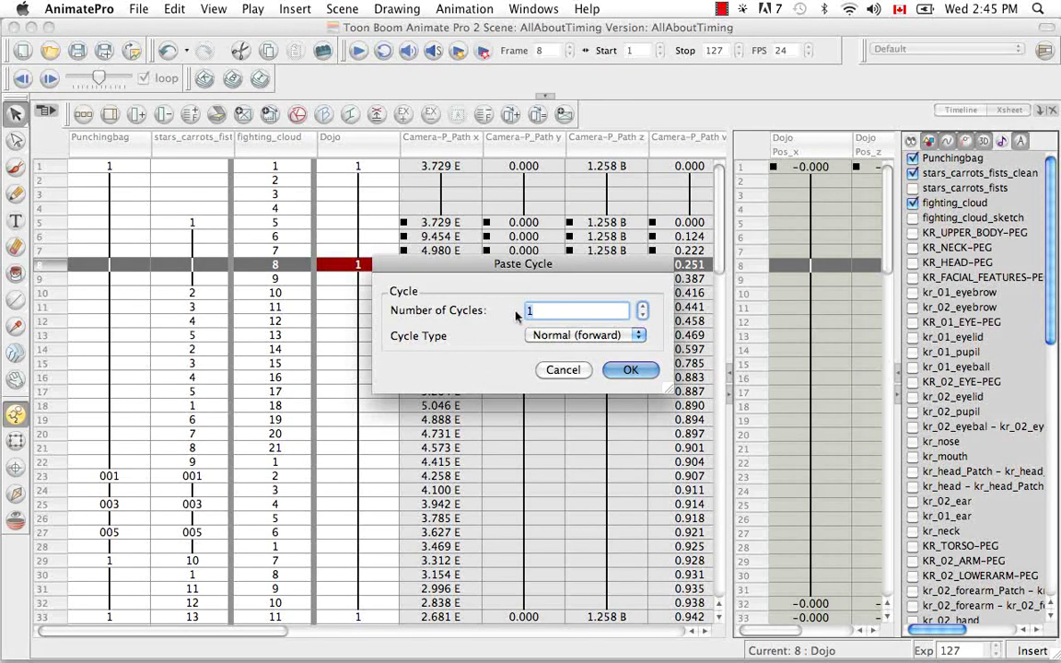
{"action": "left_click", "coordinate": [643, 307]}
{"action": "left_click", "coordinate": [643, 308]}
{"action": "left_click", "coordinate": [641, 337]}
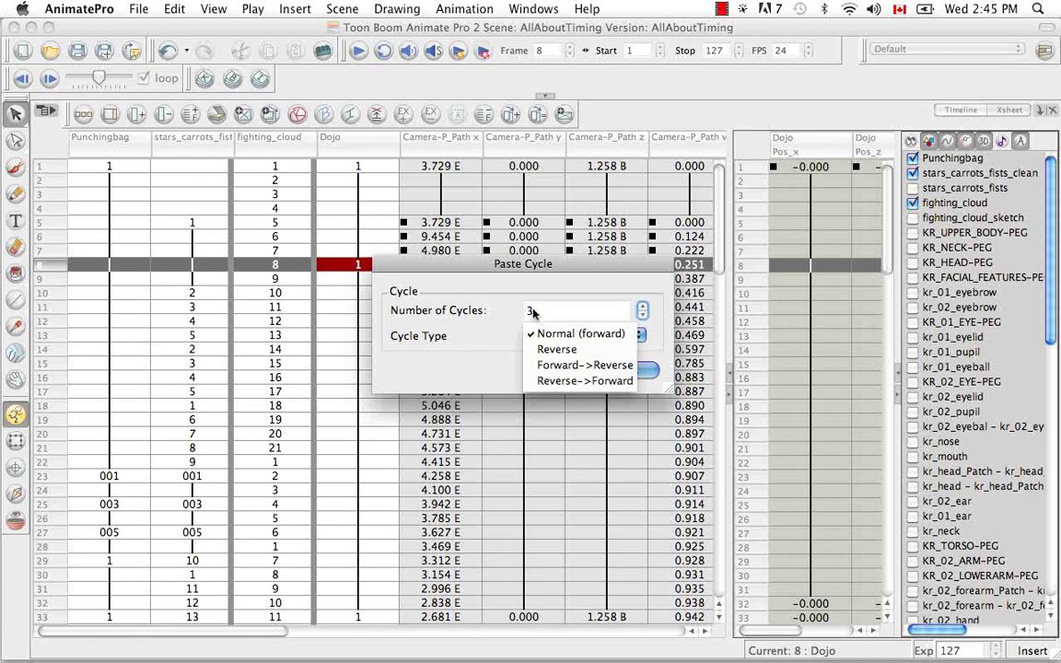
{"action": "left_click", "coordinate": [612, 366]}
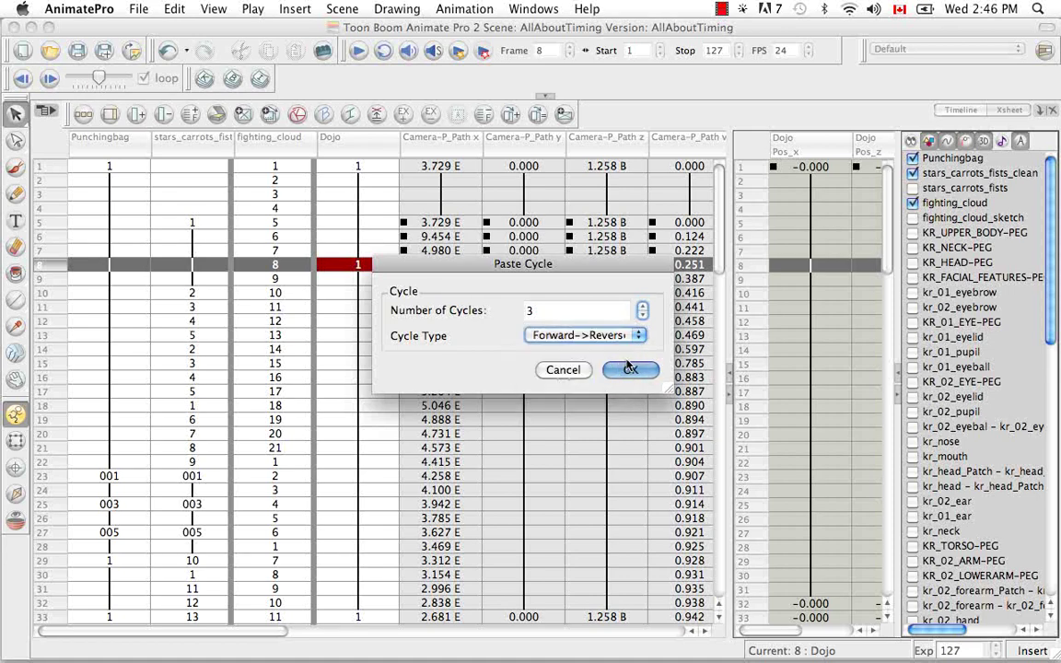
{"action": "left_click", "coordinate": [623, 373]}
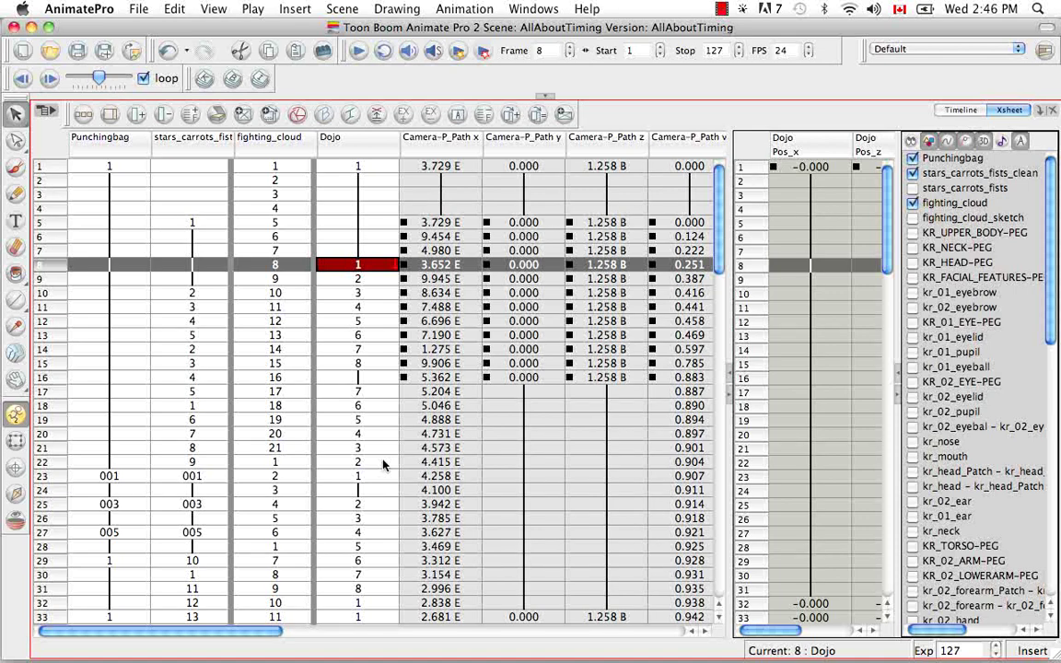
- Copy fighting_cloud frames 1–8, try Paste Special into Punchingbag at frame 8 with 3 Forward->Reverse cycles, and undo it
{"action": "left_click", "coordinate": [275, 167]}
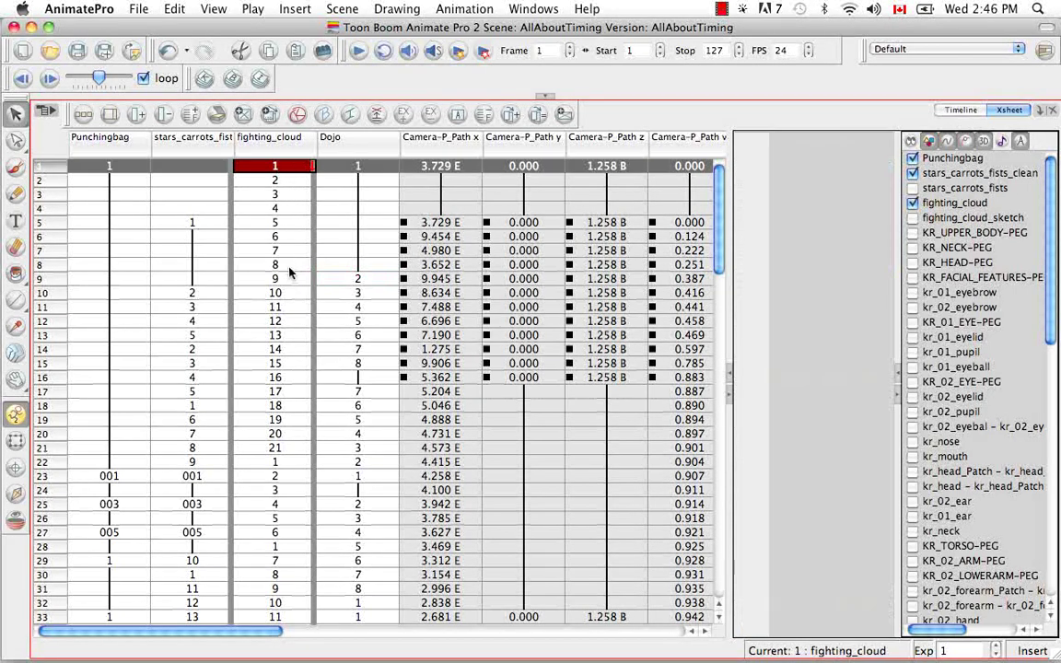
{"action": "left_click", "coordinate": [289, 268], "text": "shift"}
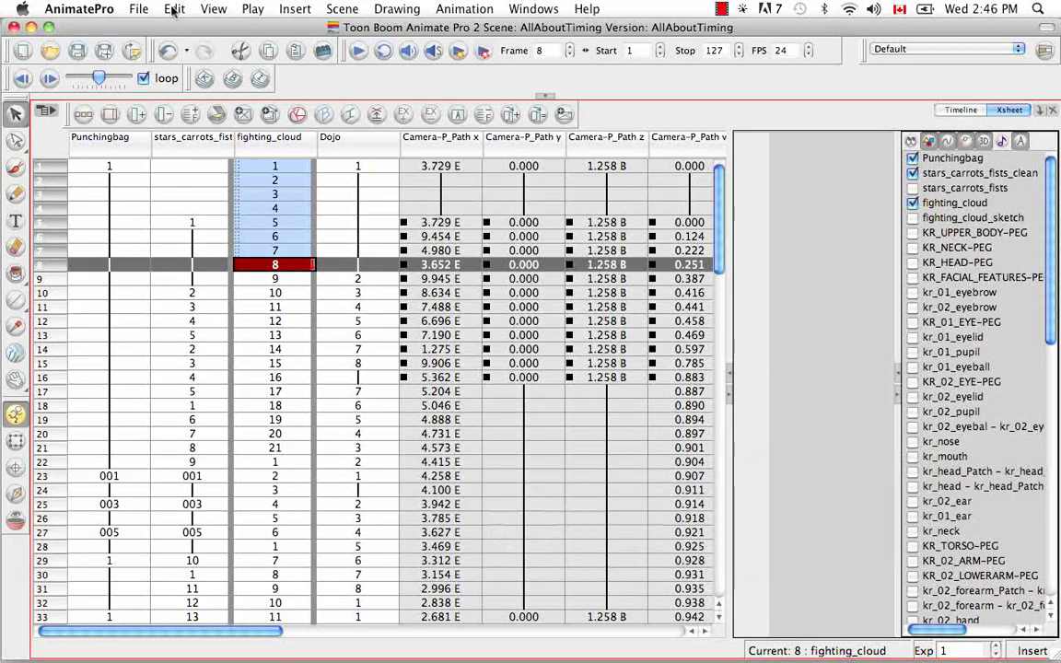
{"action": "left_click", "coordinate": [173, 9]}
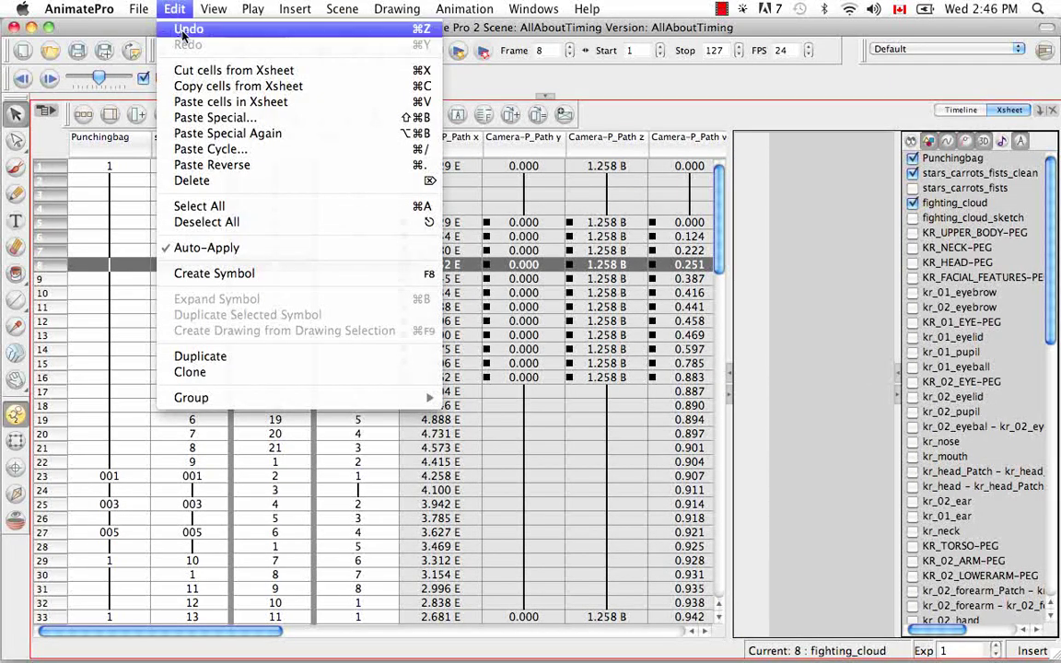
{"action": "left_click", "coordinate": [200, 86]}
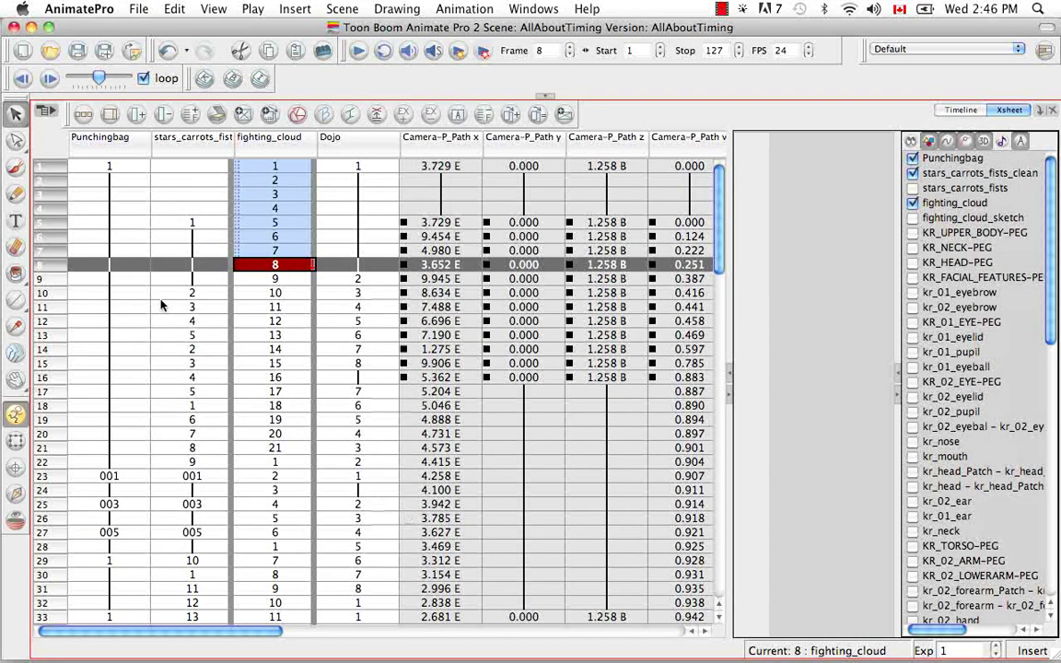
{"action": "left_click", "coordinate": [109, 265]}
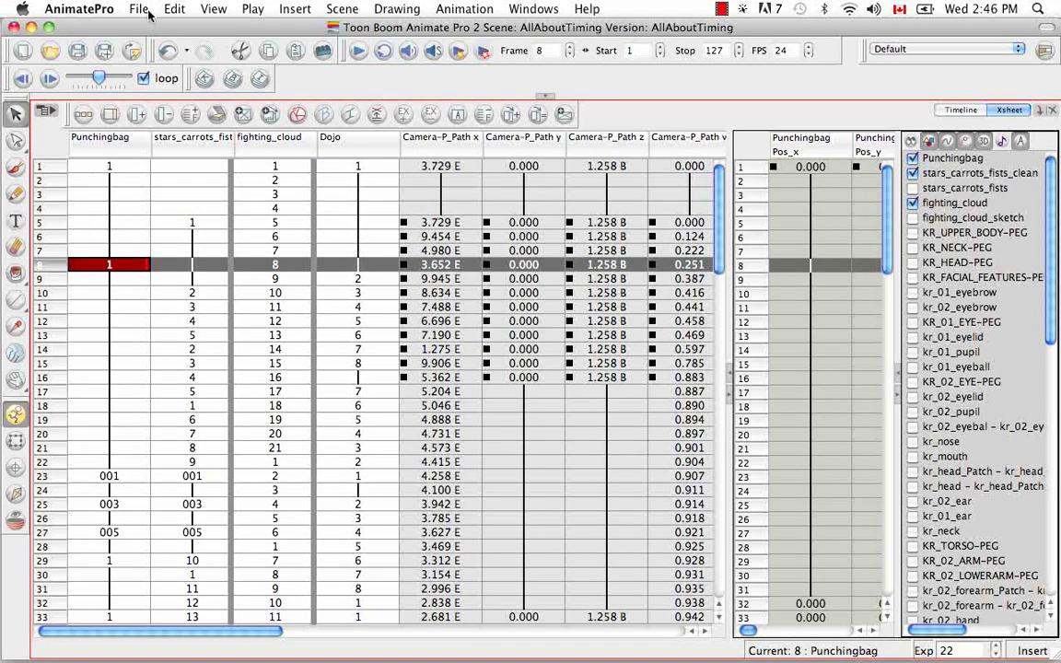
{"action": "left_click", "coordinate": [174, 9]}
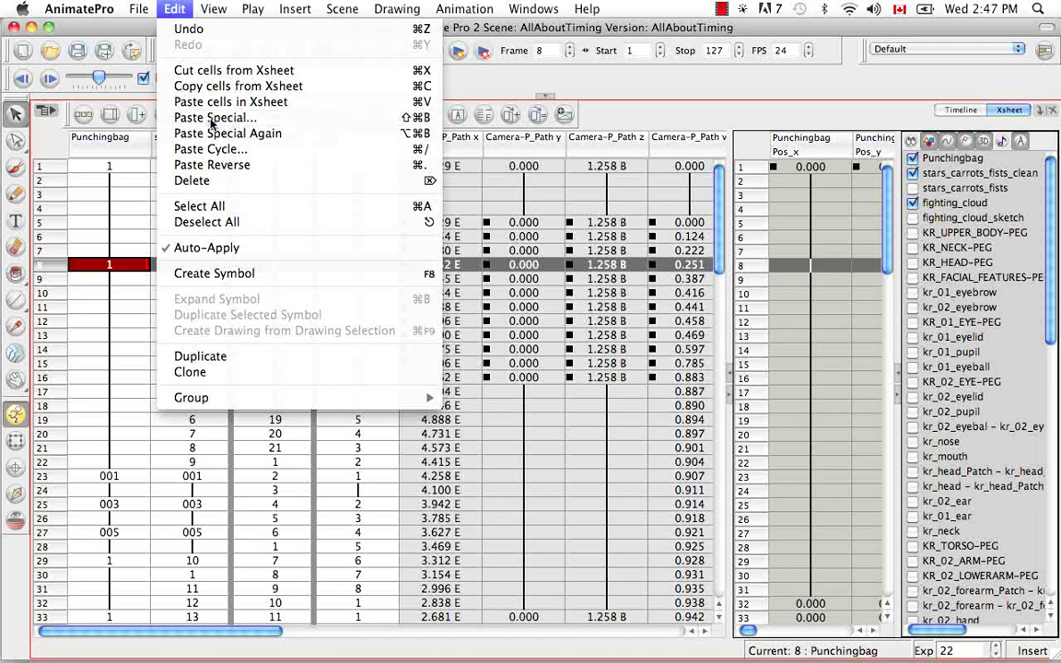
{"action": "left_click", "coordinate": [215, 118]}
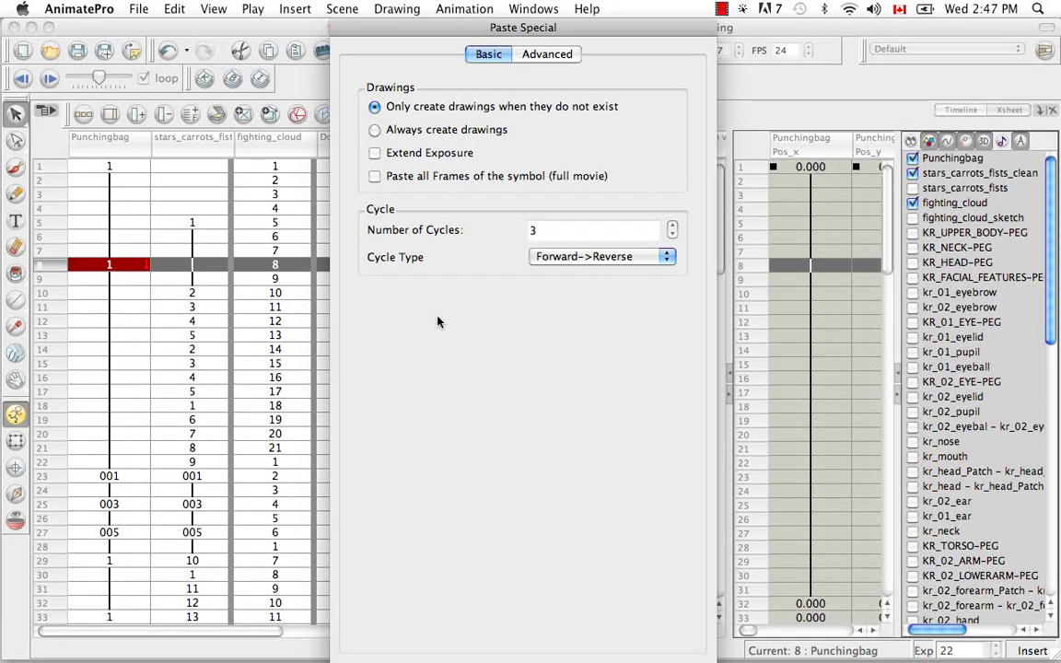
{"action": "key", "text": "Return"}
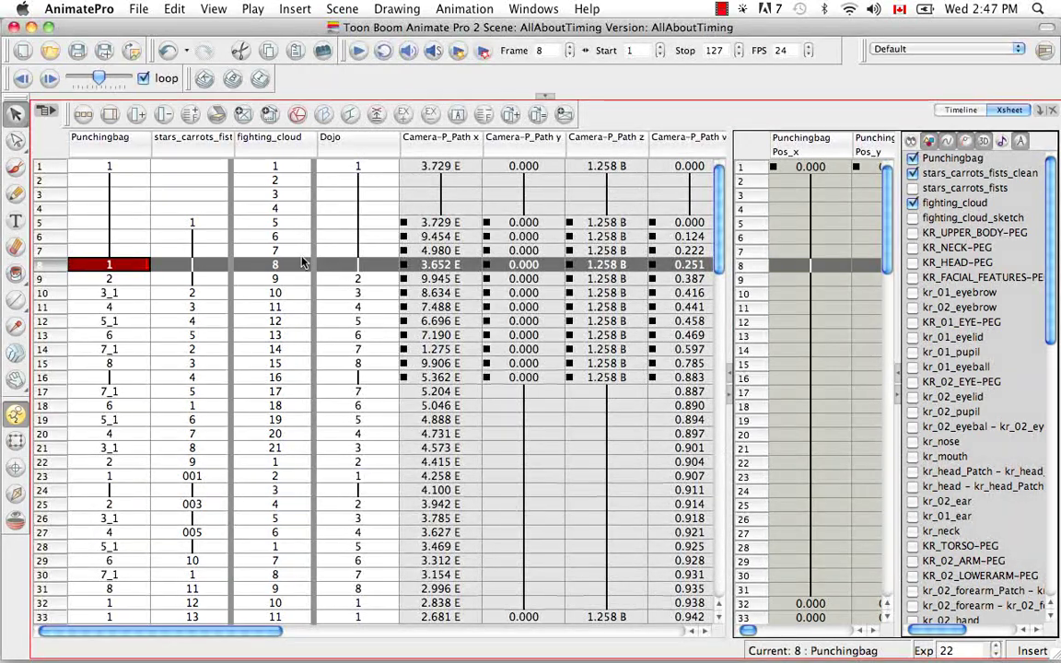
{"action": "key", "text": "super+z"}
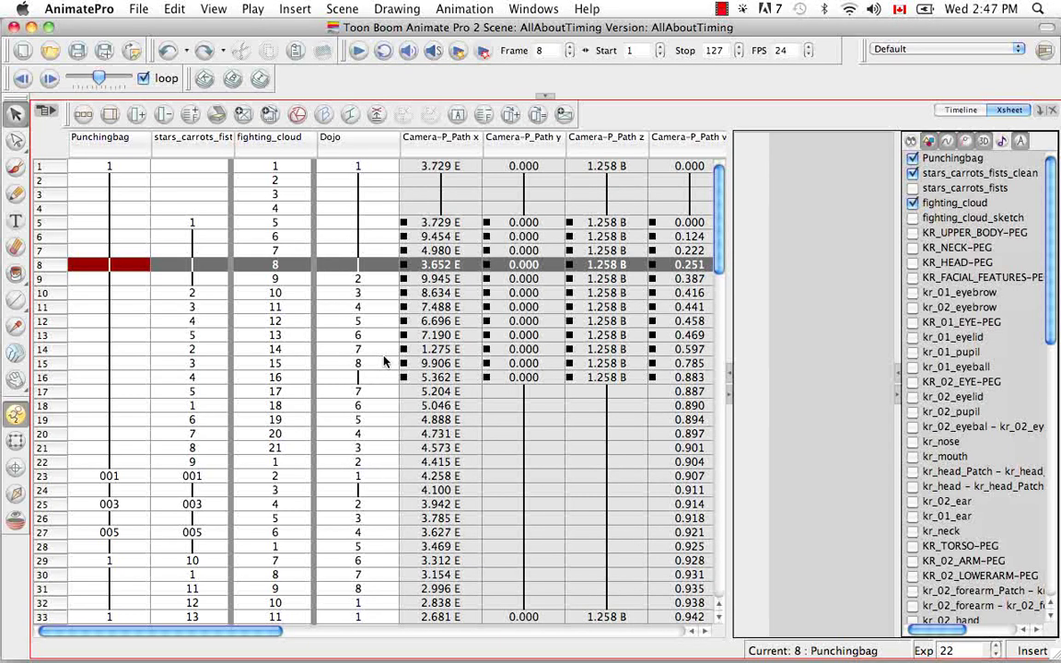
- Copy fighting_cloud frames 1–8, try pasting them reversed into Punchingbag from frame 8, and undo the paste
{"action": "left_click", "coordinate": [274, 169]}
{"action": "left_click_drag", "start_coordinate": [274, 172], "coordinate": [280, 266]}
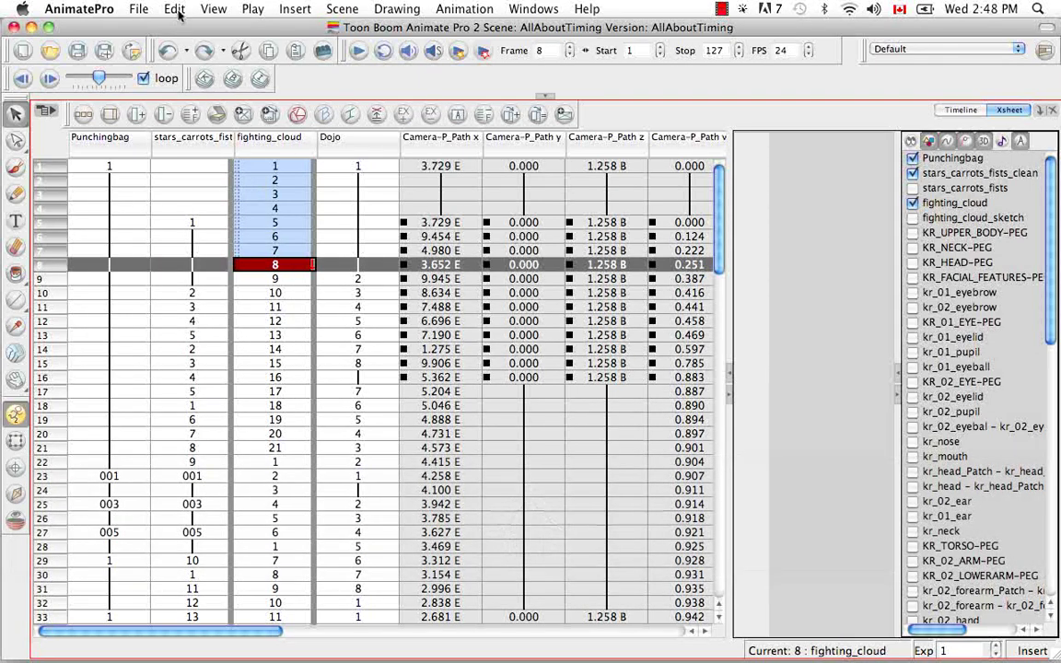
{"action": "left_click", "coordinate": [177, 10]}
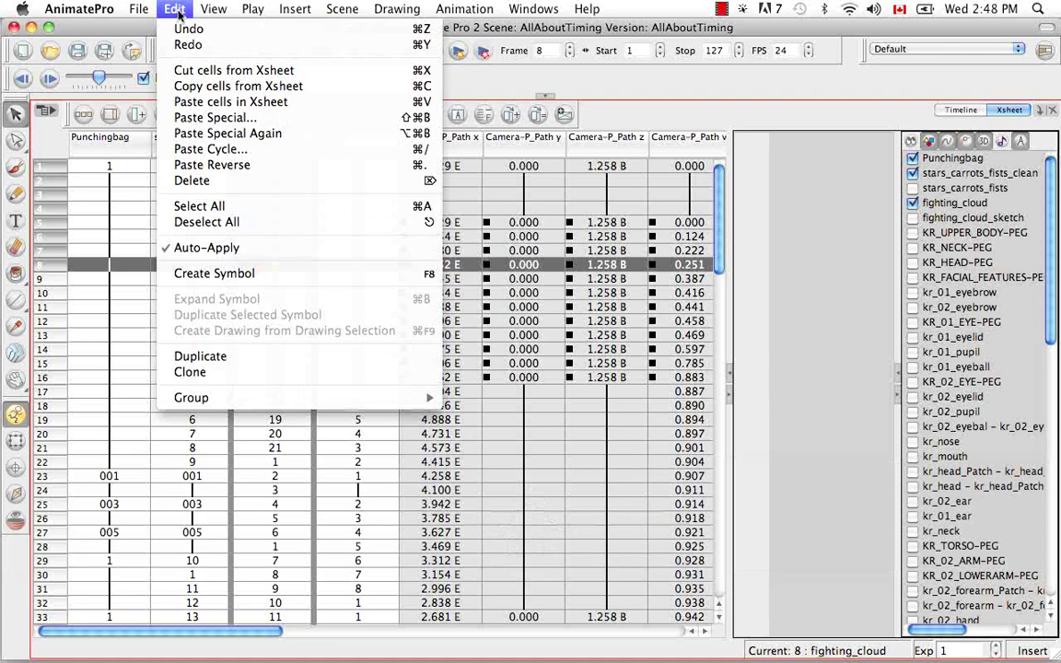
{"action": "left_click", "coordinate": [188, 89]}
{"action": "left_click", "coordinate": [109, 265]}
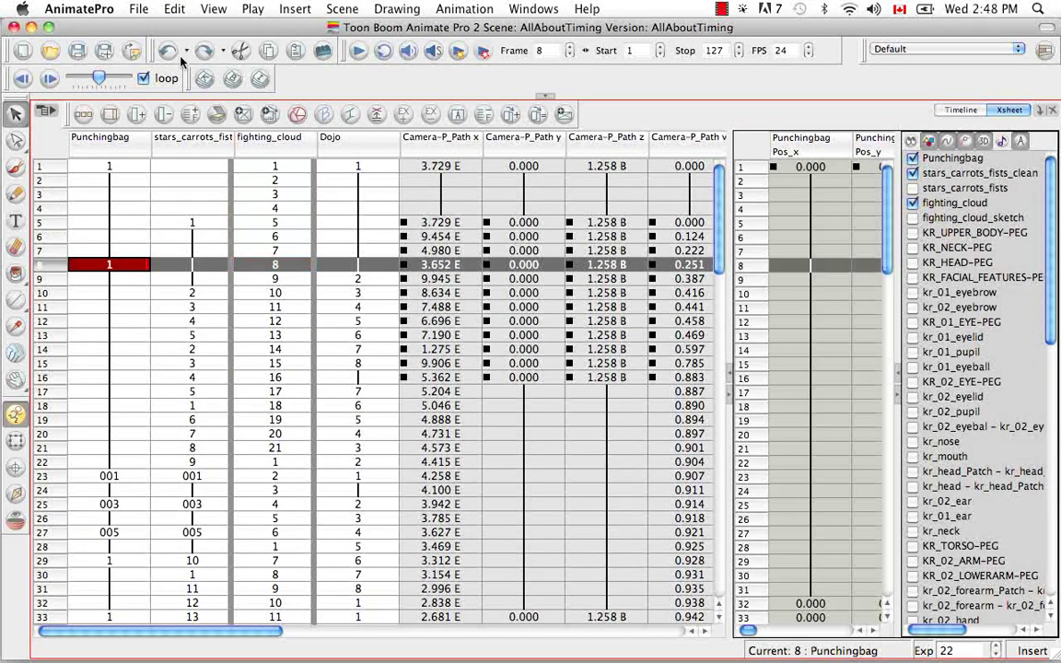
{"action": "left_click", "coordinate": [178, 11]}
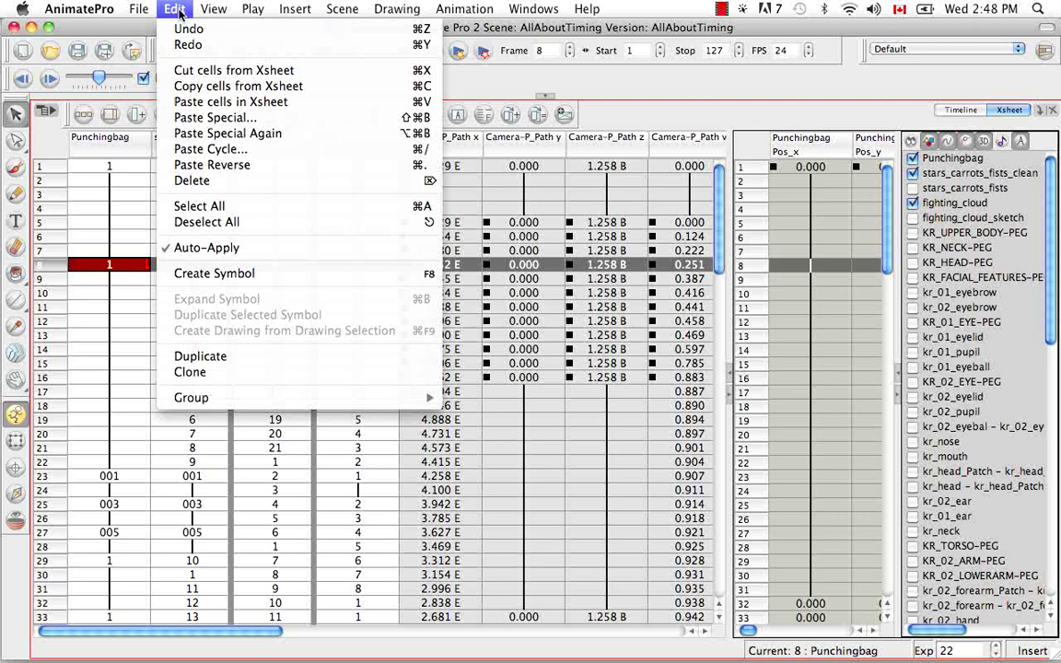
{"action": "left_click", "coordinate": [211, 166]}
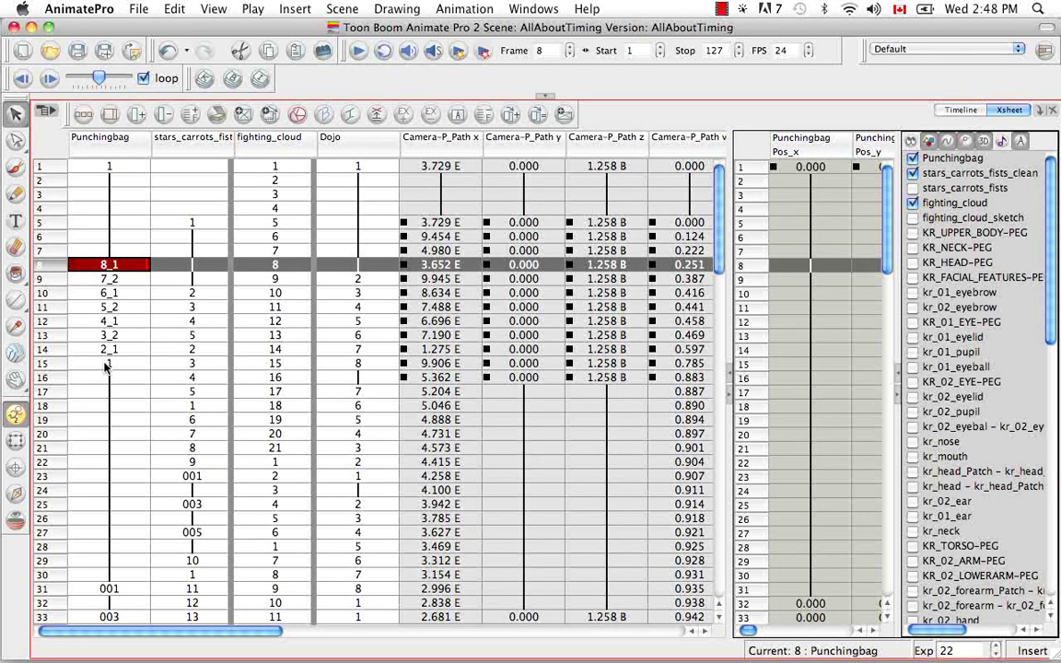
{"action": "key", "text": "super+z"}
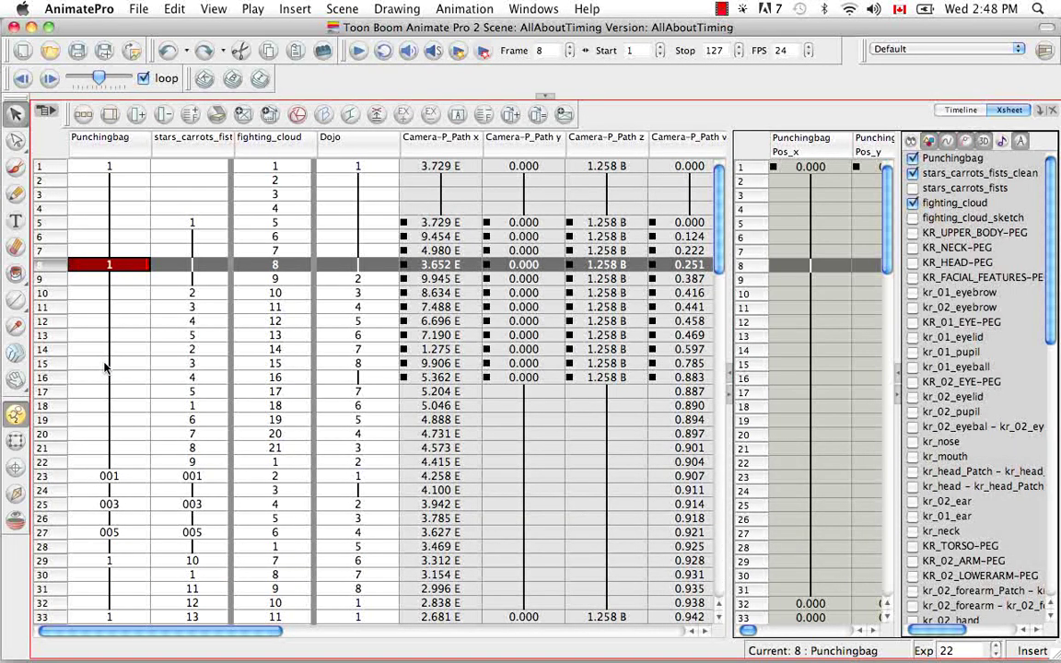
- Look through the paste tools available for the Xsheet toolbar in the Toolbar Manager
{"action": "right_click", "coordinate": [66, 109]}
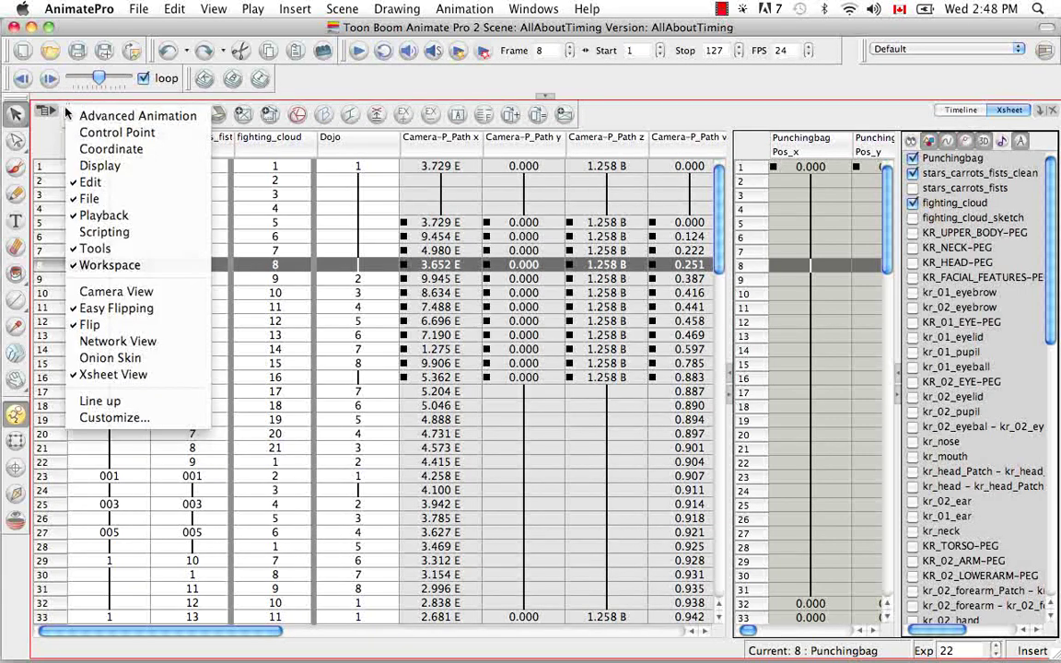
{"action": "left_click", "coordinate": [138, 417]}
{"action": "mouse_move", "coordinate": [495, 201]}
{"action": "left_mouse_down"}
{"action": "mouse_move", "coordinate": [497, 248]}
{"action": "mouse_move", "coordinate": [523, 281]}
{"action": "mouse_move", "coordinate": [505, 182]}
{"action": "mouse_move", "coordinate": [498, 288]}
{"action": "left_mouse_up"}
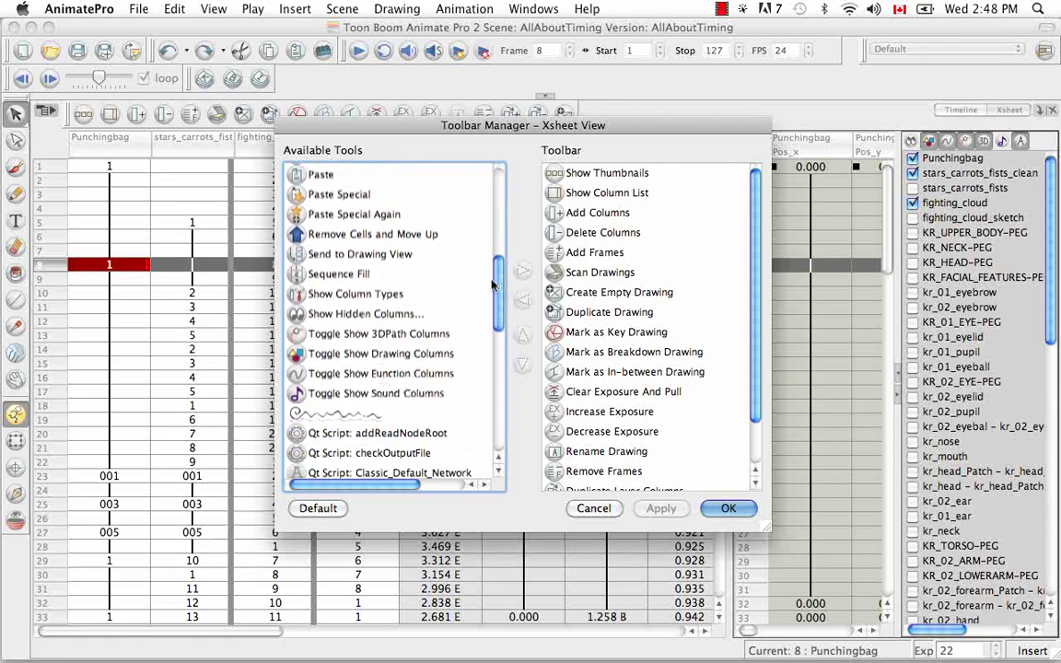
{"action": "left_click", "coordinate": [726, 508]}
- Switch to the Timeline view and add the Create Cycle tool to the end of its toolbar
{"action": "left_click", "coordinate": [959, 110]}
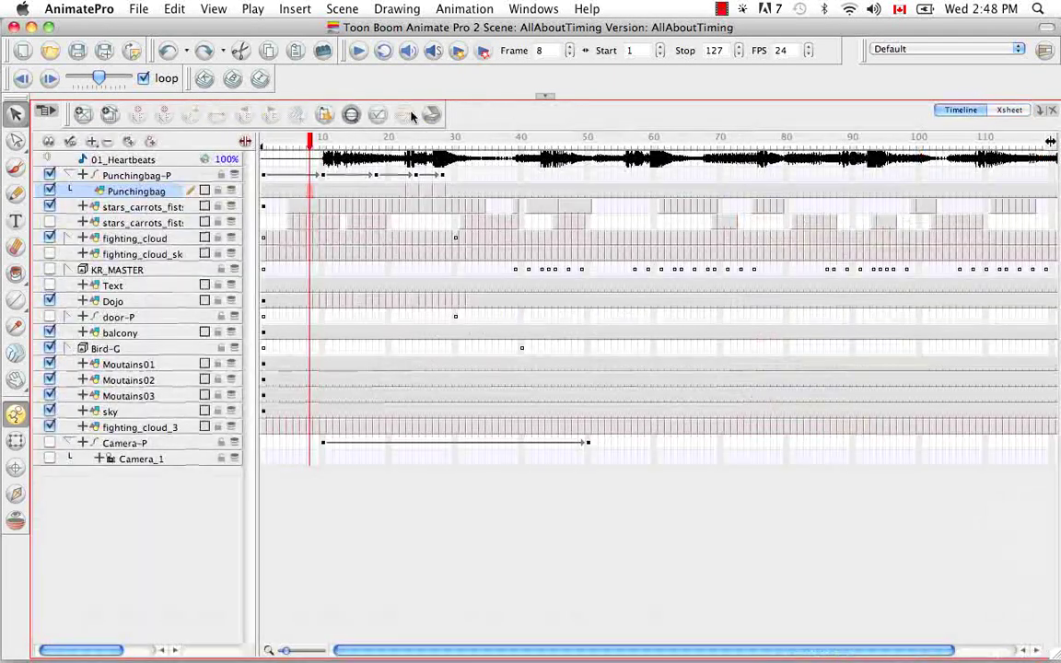
{"action": "right_click", "coordinate": [59, 113]}
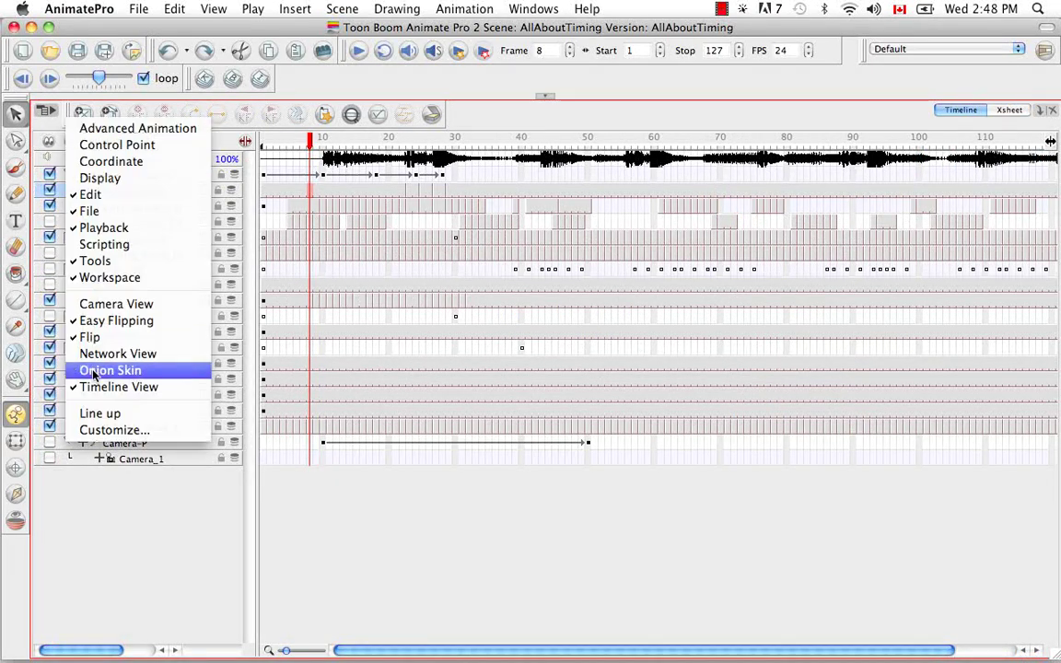
{"action": "left_click", "coordinate": [101, 430]}
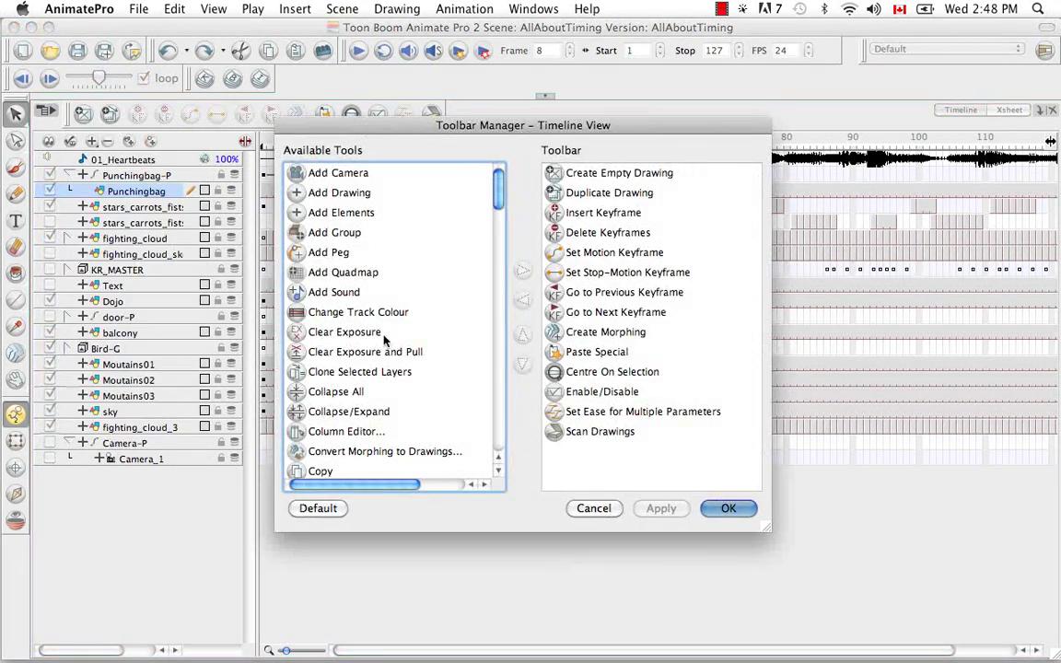
{"action": "left_click_drag", "start_coordinate": [498, 185], "coordinate": [499, 202]}
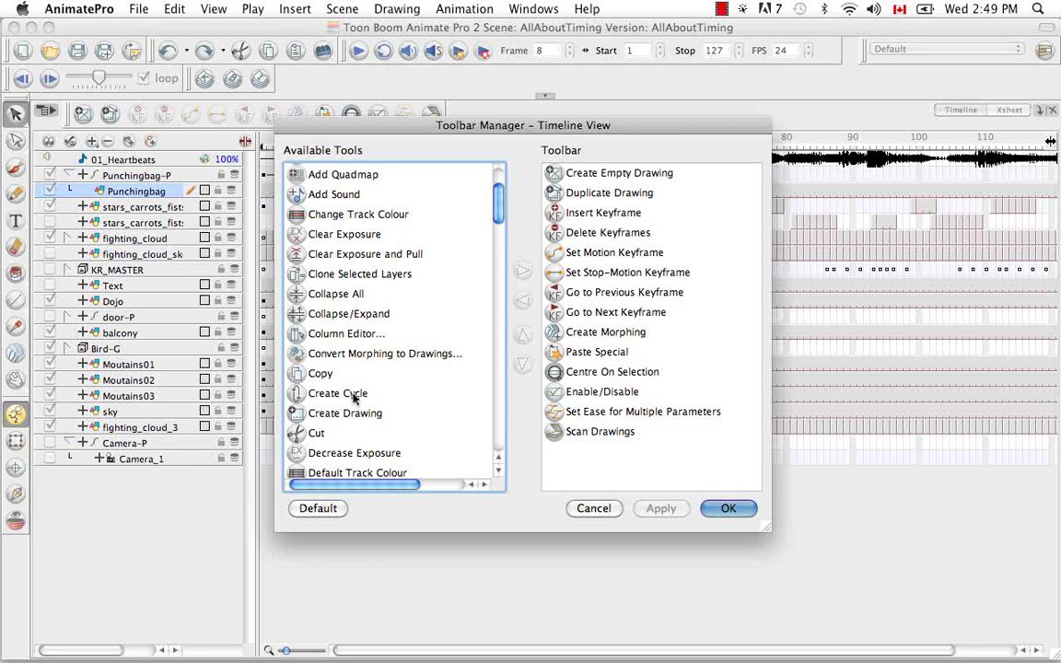
{"action": "left_click_drag", "start_coordinate": [353, 396], "coordinate": [632, 436]}
{"action": "left_click", "coordinate": [663, 508]}
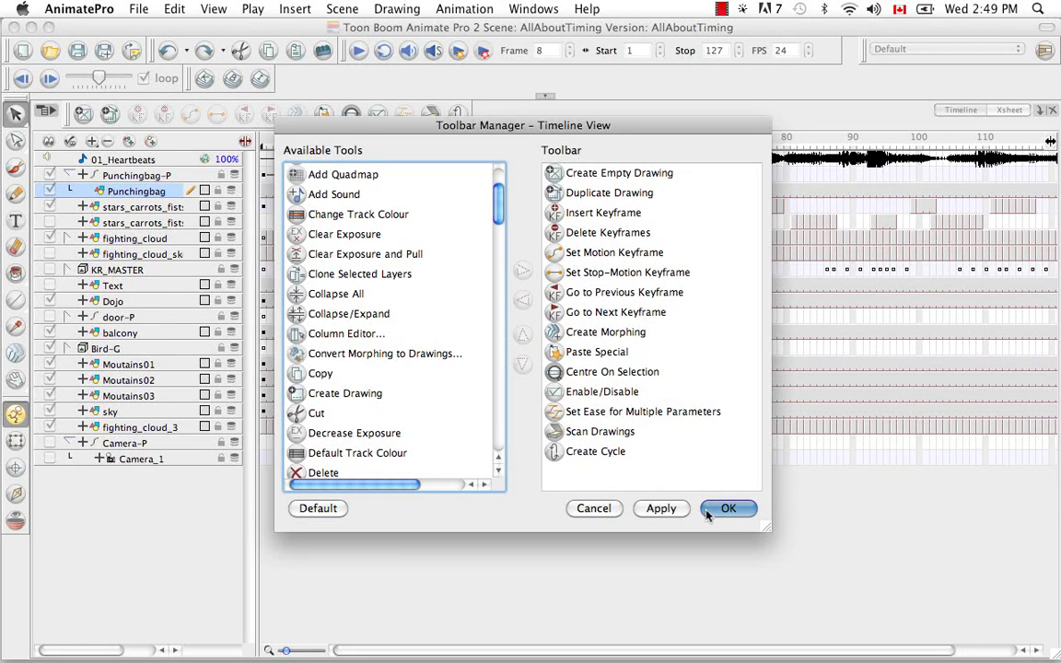
{"action": "left_click", "coordinate": [728, 508]}
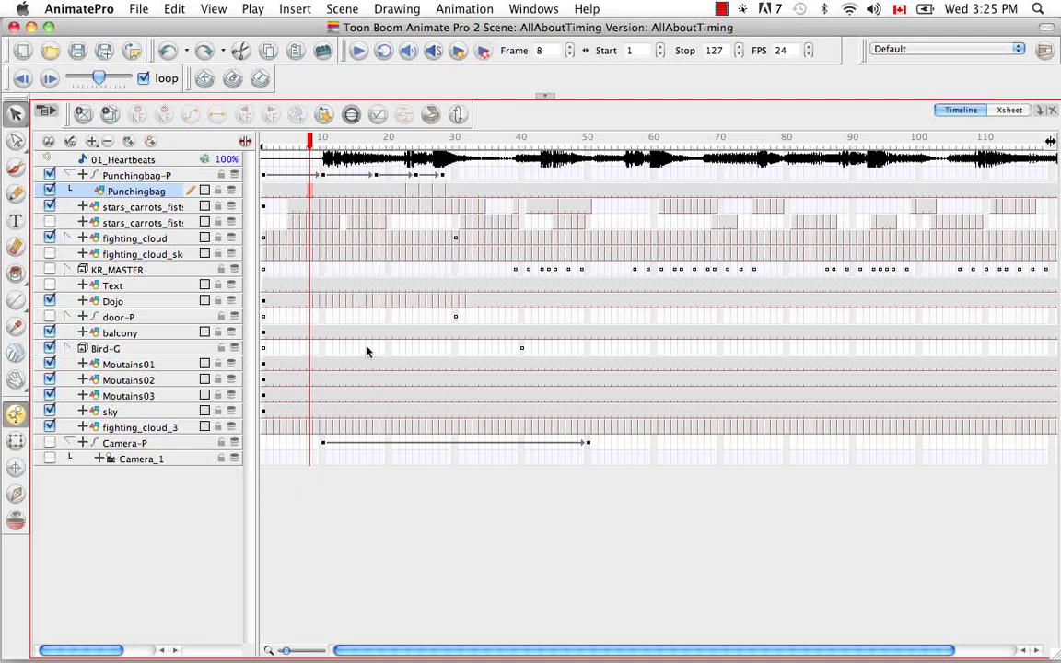
- Select a drawing on the stars_carrots_fists layer and move between neighbouring layers using the Previous Layer and Next Layer commands
{"action": "left_click", "coordinate": [311, 226]}
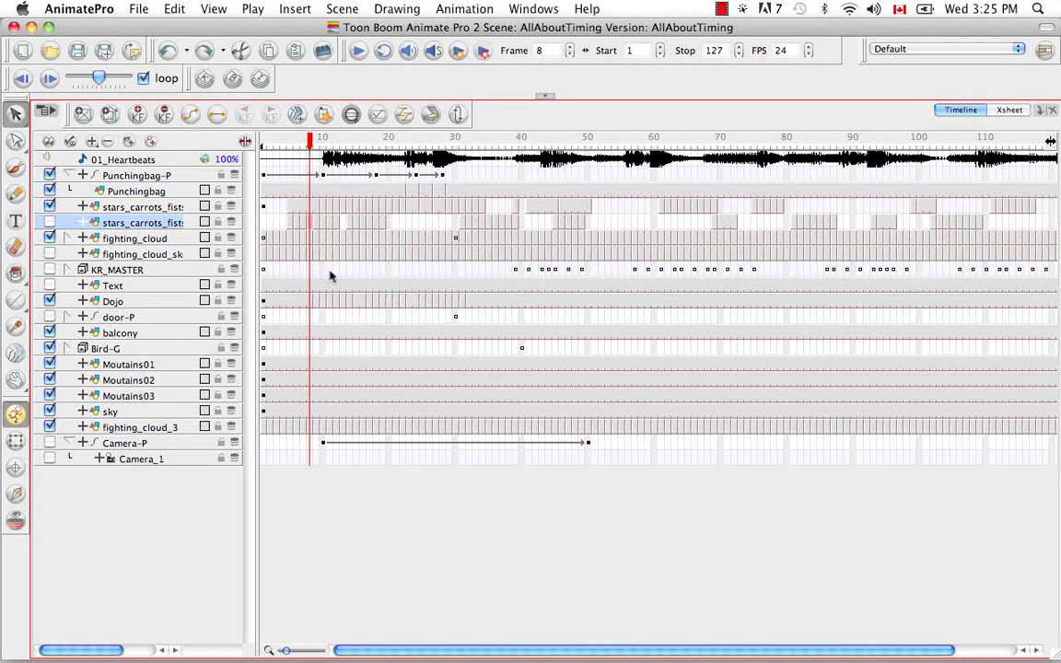
{"action": "key", "text": "h"}
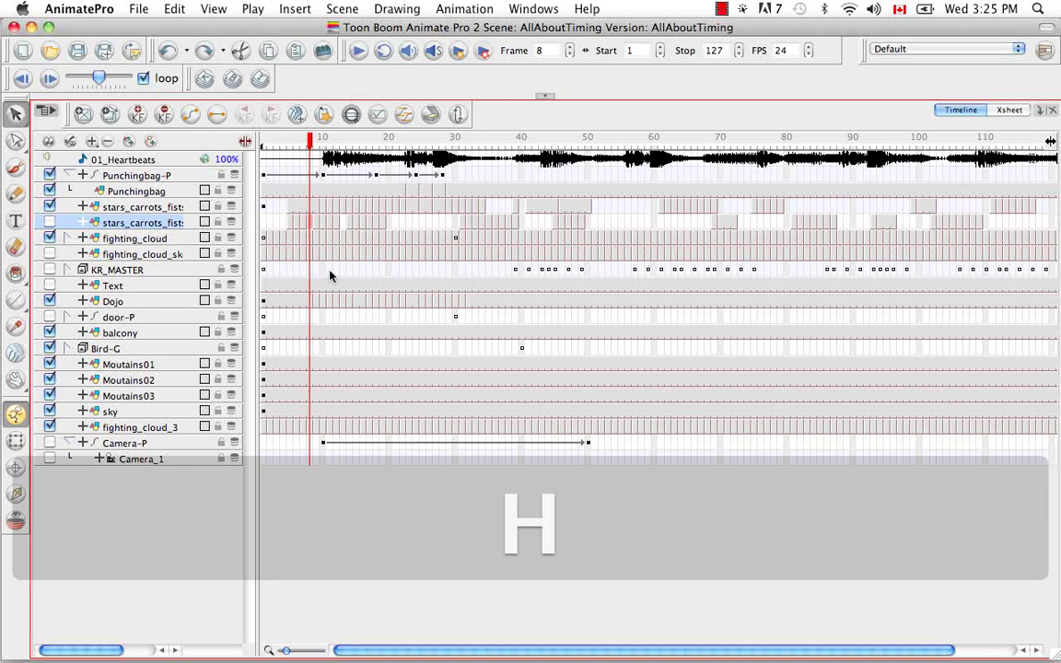
{"action": "key", "text": "j"}
{"action": "key", "text": "j"}
{"action": "key", "text": "j"}
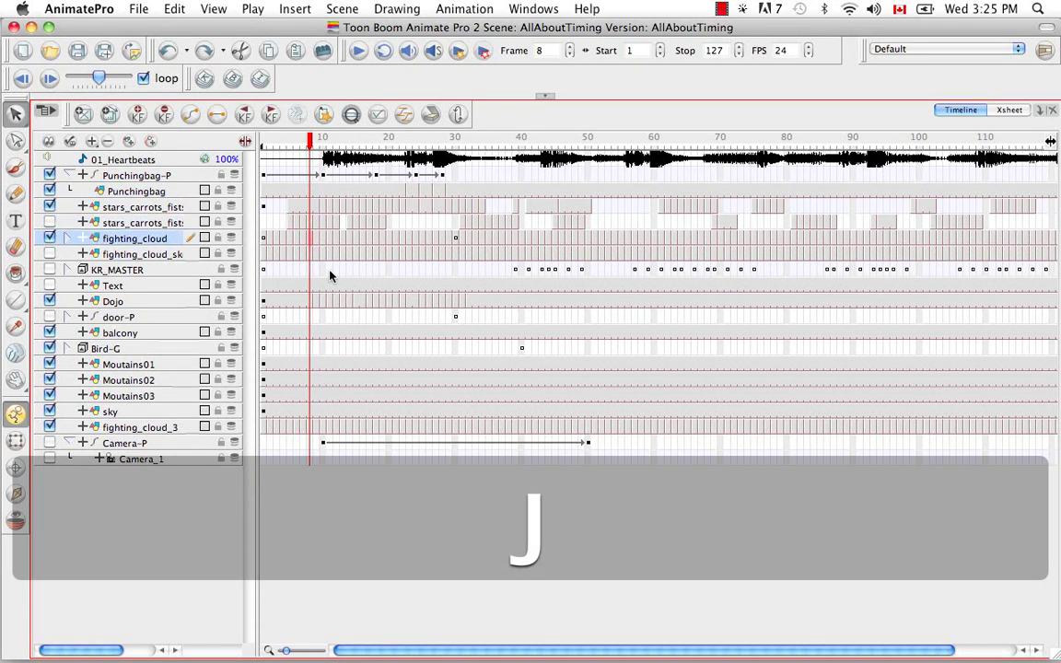
{"action": "key", "text": "j"}
{"action": "key", "text": "h"}
{"action": "key", "text": "h"}
{"action": "key", "text": "h"}
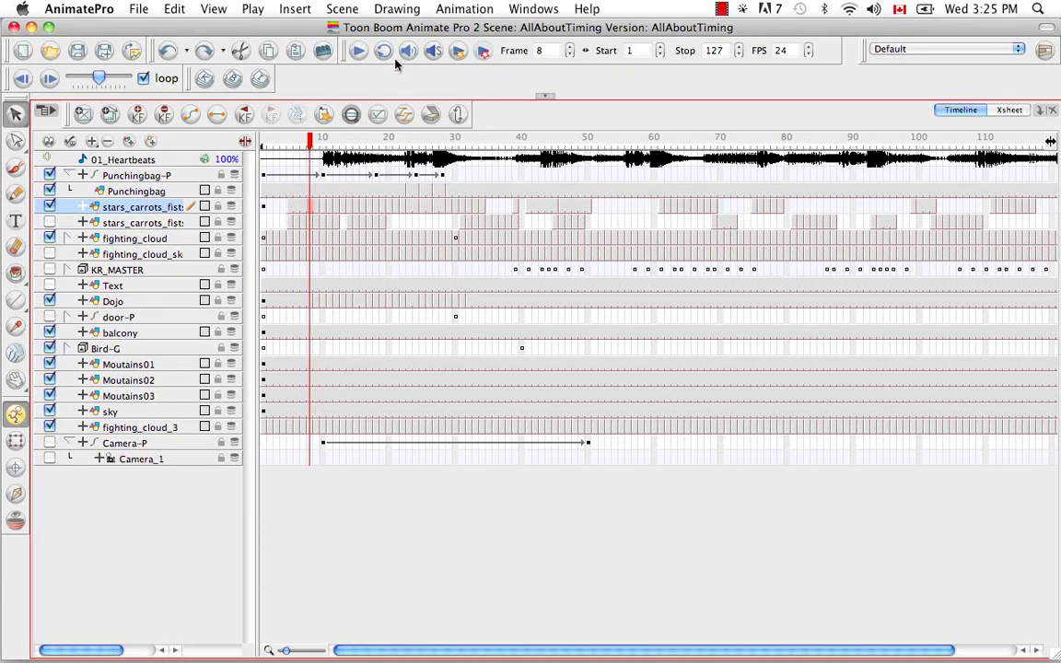
{"action": "left_click", "coordinate": [397, 9]}
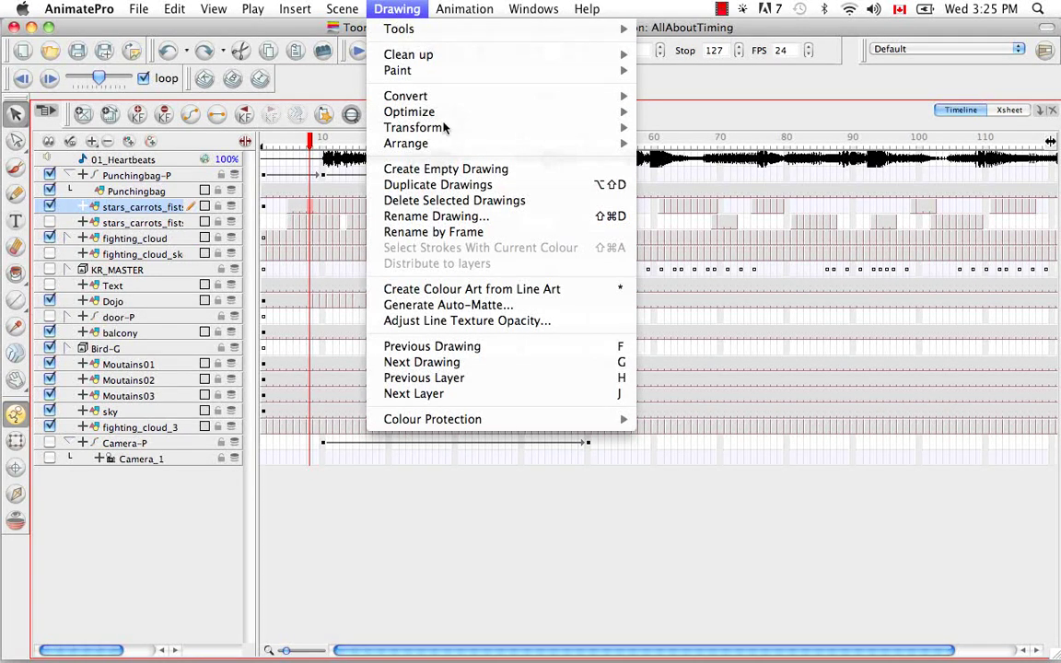
{"action": "left_click", "coordinate": [489, 379]}
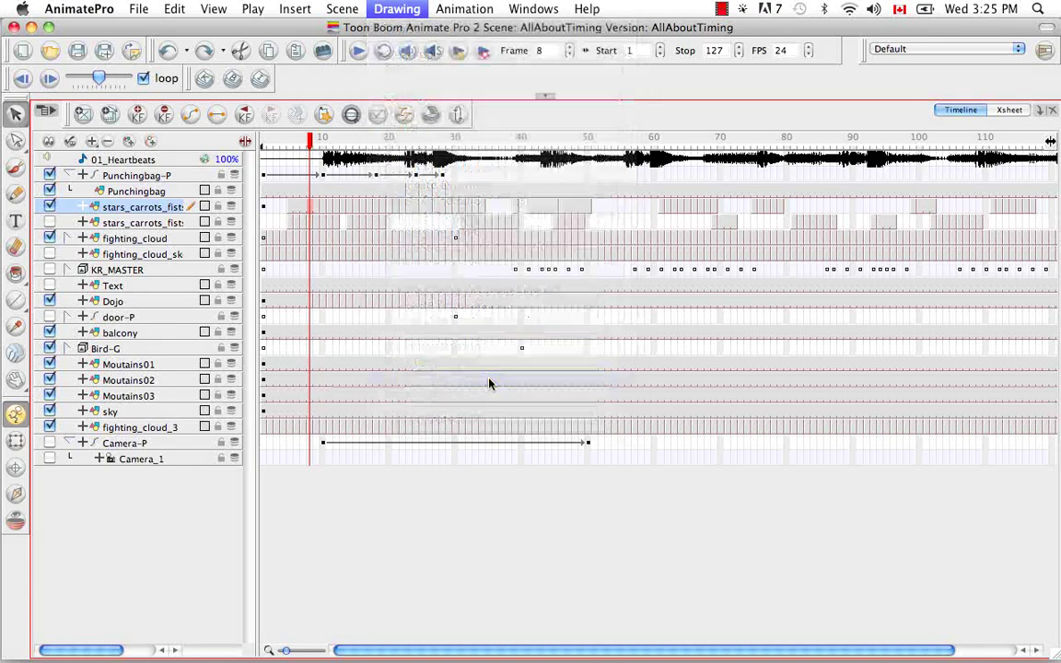
- Move from the Punchingbag layer to the neighbouring stars_carrots_fists layer using the Next Layer command
{"action": "left_click", "coordinate": [397, 9]}
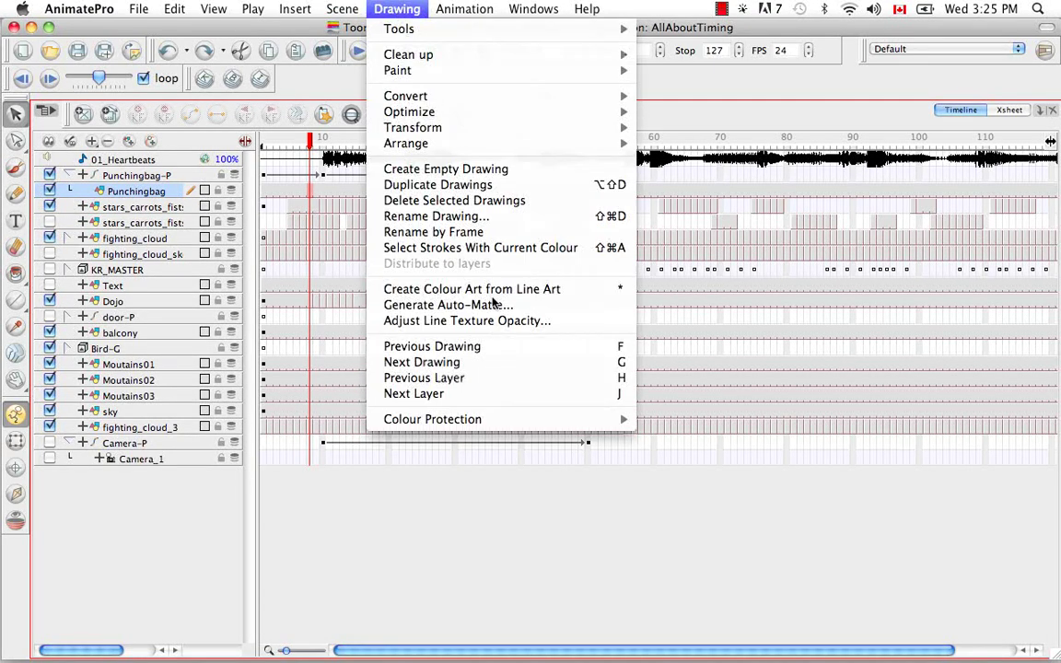
{"action": "left_click", "coordinate": [511, 395]}
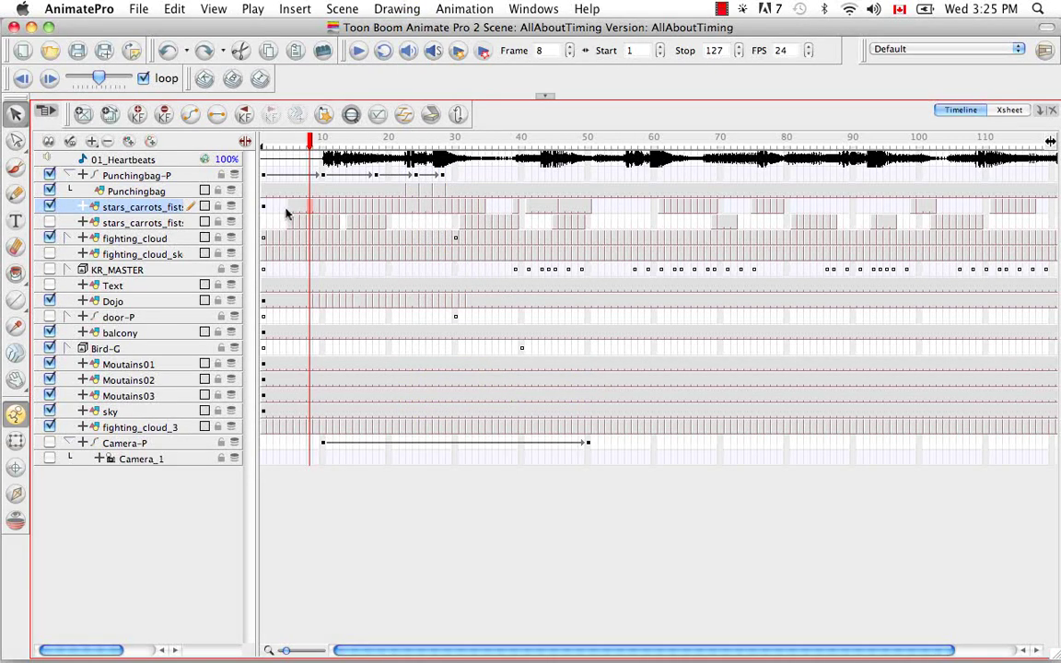
- Select the Punchingbag cell at frame 21 and step back and forth through the layer's drawings
{"action": "left_click", "coordinate": [395, 192]}
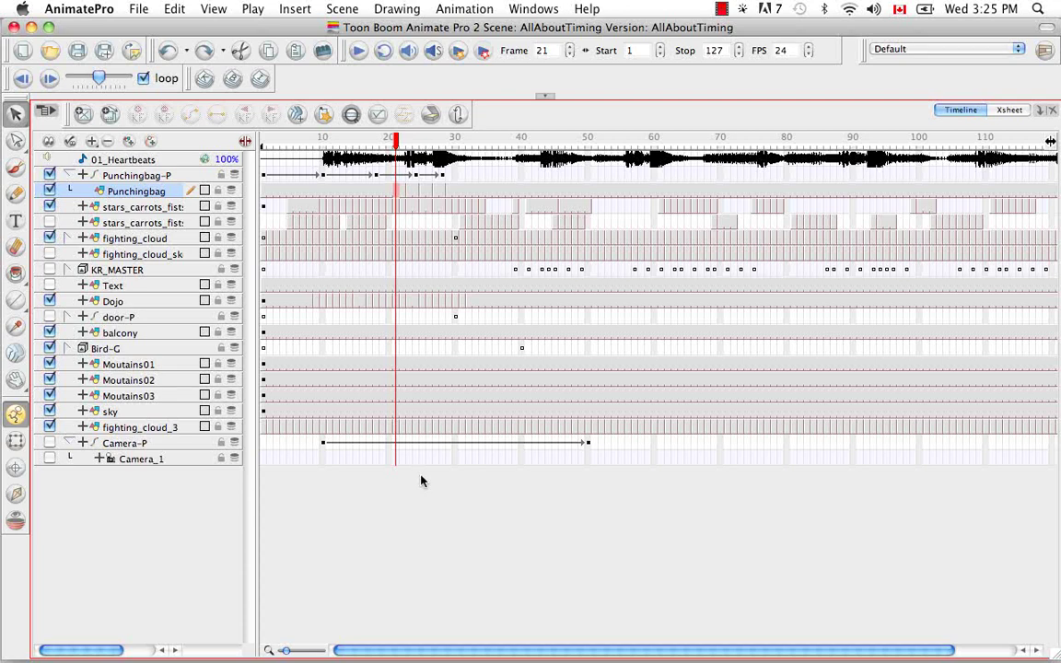
{"action": "key", "text": "f"}
{"action": "key", "text": "f"}
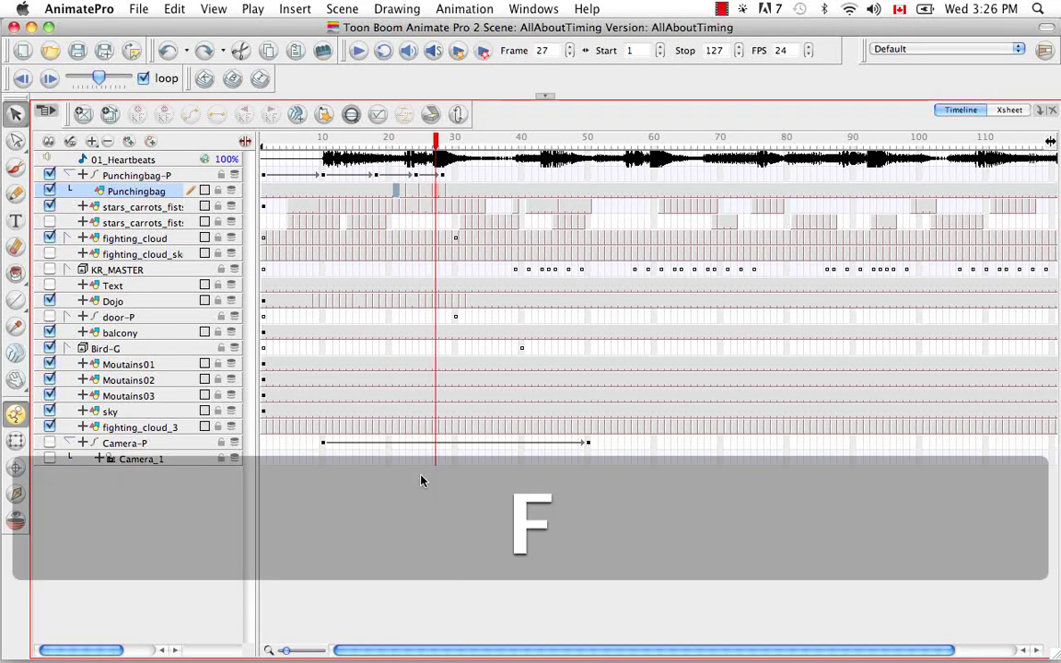
{"action": "key", "text": "f"}
{"action": "key", "text": "f"}
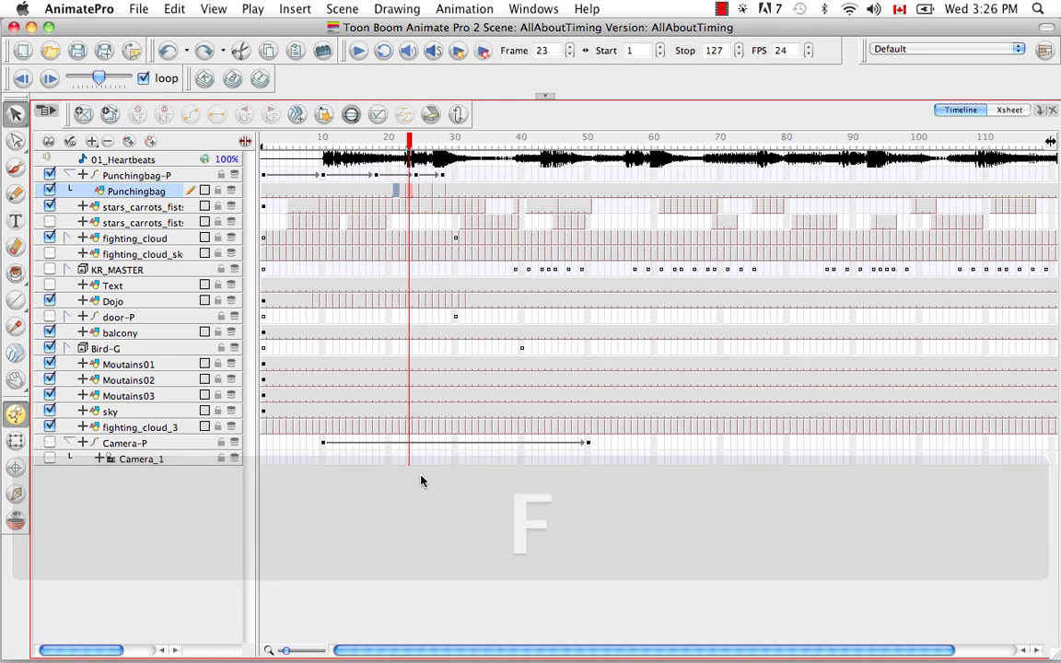
{"action": "key", "text": "g"}
{"action": "key", "text": "g"}
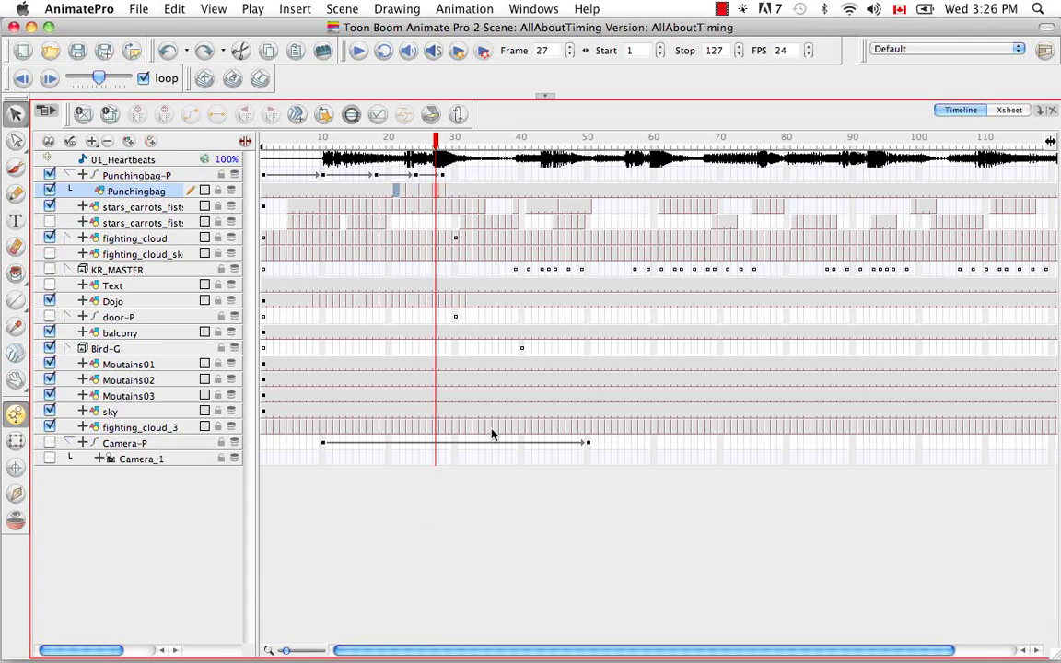
- Advance to the following Punchingbag drawing with the Next Drawing command and return with Previous Drawing
{"action": "left_click", "coordinate": [391, 9]}
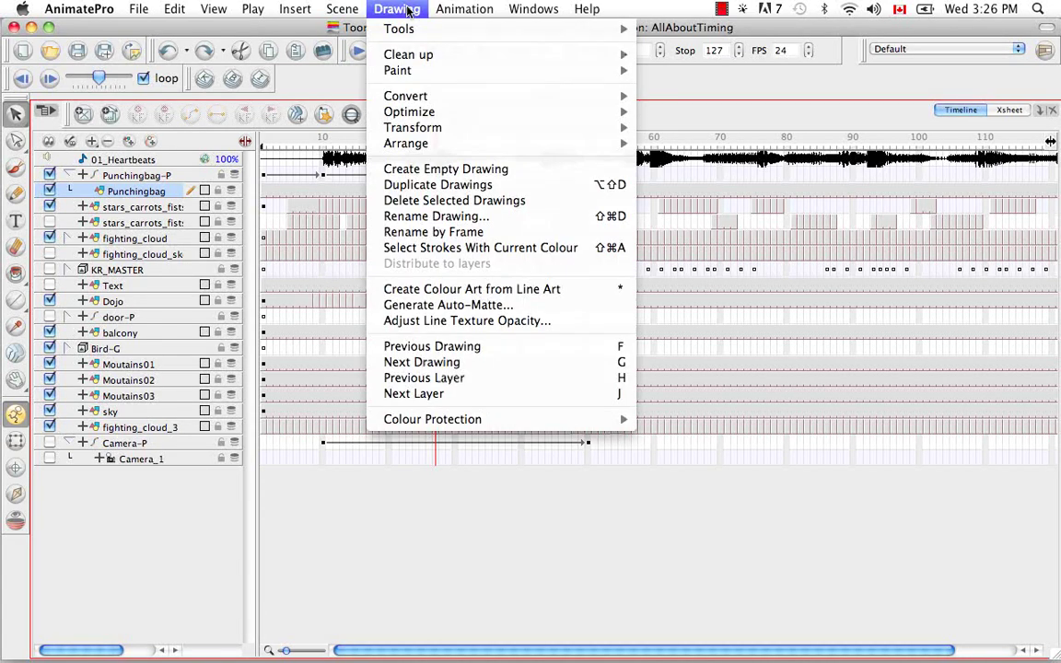
{"action": "left_click", "coordinate": [510, 364]}
{"action": "left_click", "coordinate": [389, 9]}
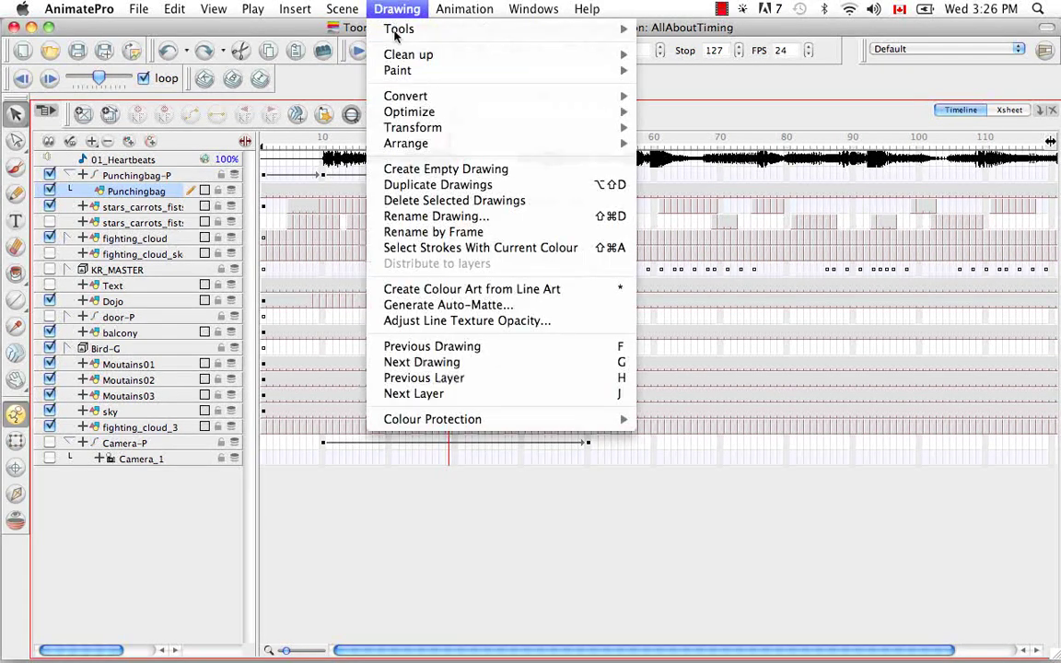
{"action": "left_click", "coordinate": [494, 347]}
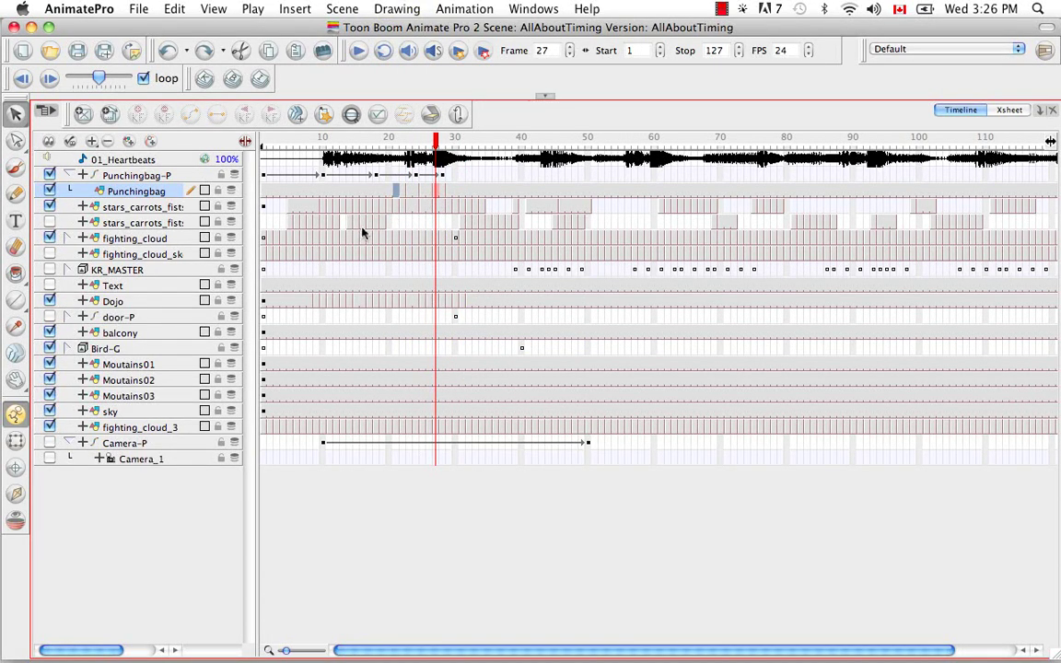
- Select the Punchingbag cell at frame 21 again and step backward one frame at a time past frame 16
{"action": "left_click", "coordinate": [398, 192]}
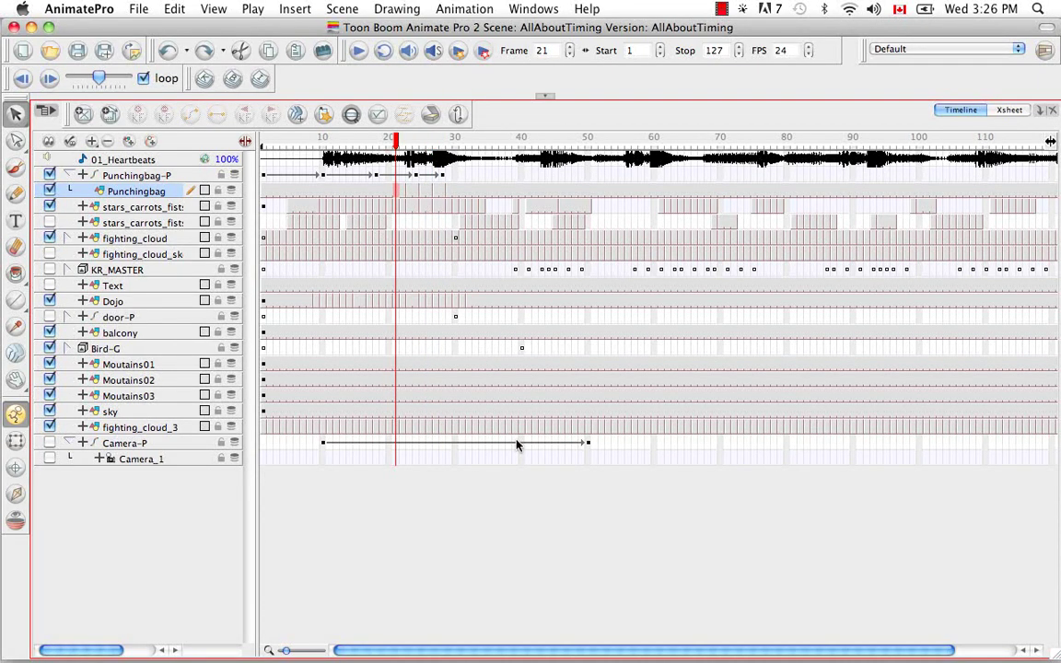
{"action": "key", "text": "comma"}
{"action": "key", "text": "comma"}
{"action": "key", "text": "comma"}
{"action": "key", "text": "comma"}
{"action": "key", "text": "comma"}
{"action": "key", "text": "comma"}
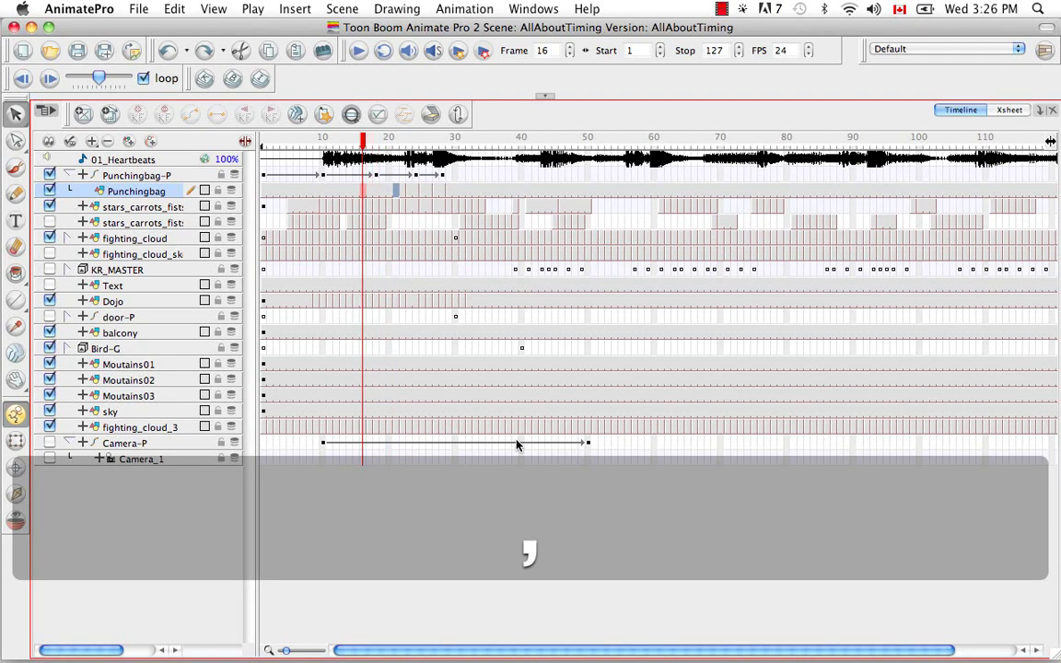
- Step forward through the Timeline one frame at a time until just past frame 30
{"action": "key", "text": "period"}
{"action": "key", "text": "period"}
{"action": "key", "text": "period"}
{"action": "key", "text": "period"}
{"action": "key", "text": "period"}
{"action": "key", "text": "period"}
{"action": "key", "text": "period"}
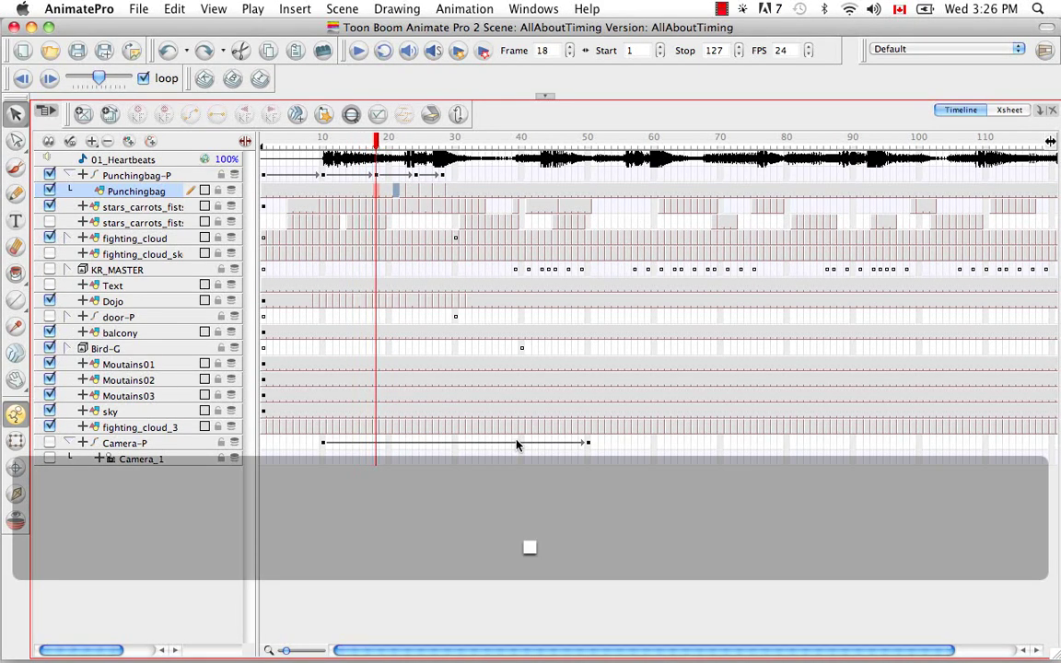
{"action": "key", "text": "period"}
{"action": "key", "text": "period"}
{"action": "key", "text": "period"}
{"action": "key", "text": "period"}
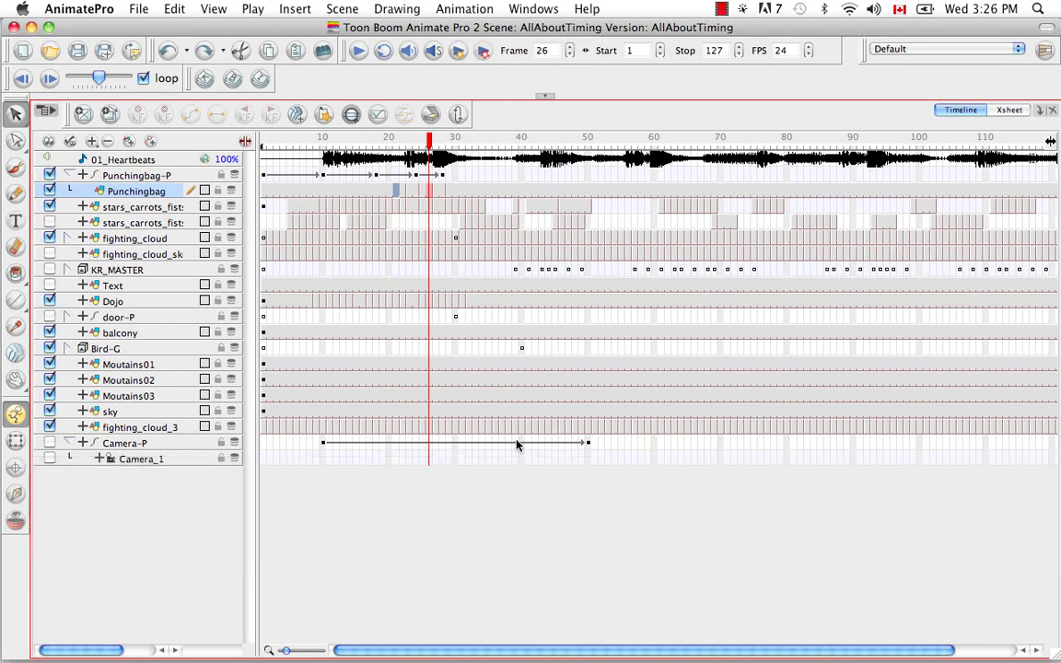
{"action": "key", "text": "period"}
{"action": "key", "text": "period"}
{"action": "key", "text": "period"}
{"action": "key", "text": "period"}
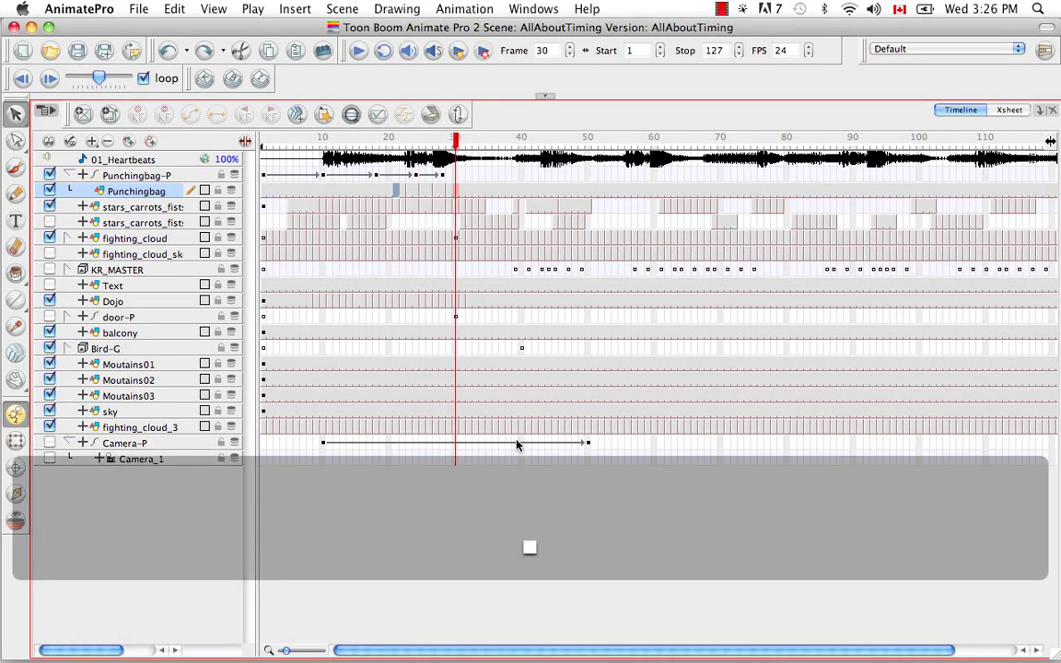
{"action": "key", "text": "period"}
- Step backward through the Timeline one frame at a time to frame 25
{"action": "key", "text": "comma"}
{"action": "key", "text": "comma"}
{"action": "key", "text": "comma"}
{"action": "key", "text": "comma"}
{"action": "key", "text": "comma"}
{"action": "key", "text": "comma"}
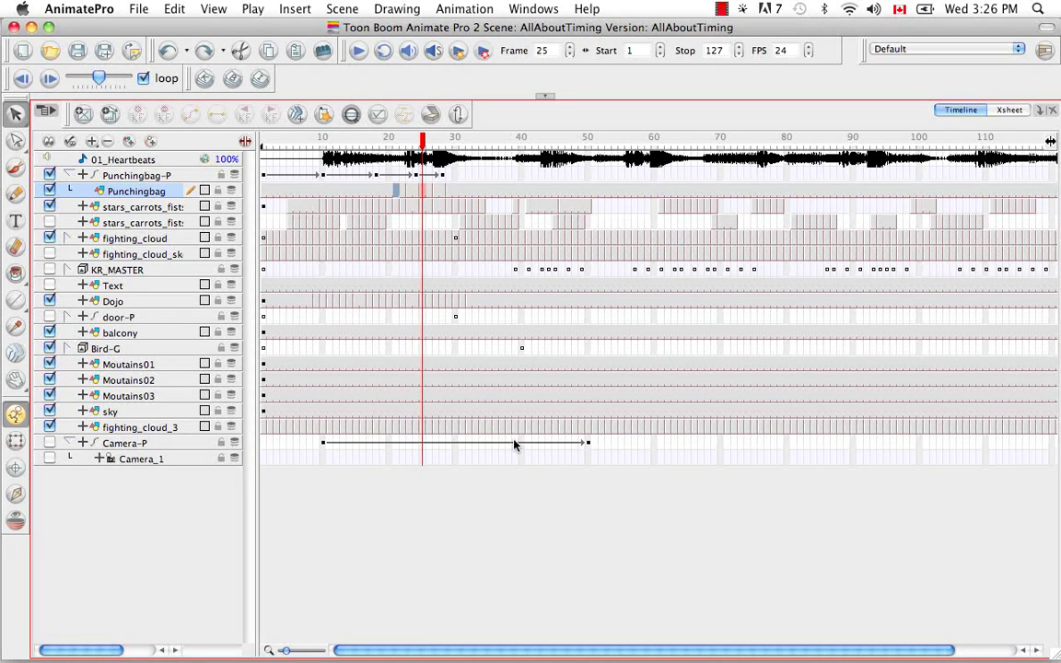
- Go to frame 24 with the Previous Frame command and return to frame 25 with Next Frame
{"action": "left_click", "coordinate": [253, 9]}
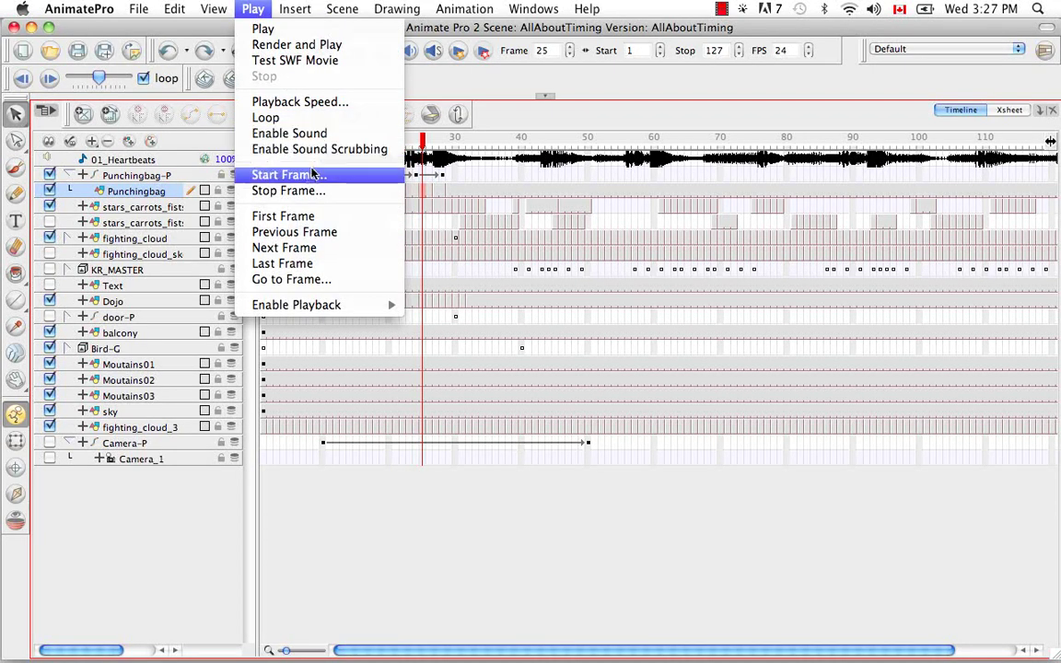
{"action": "left_click", "coordinate": [320, 234]}
{"action": "left_click", "coordinate": [250, 10]}
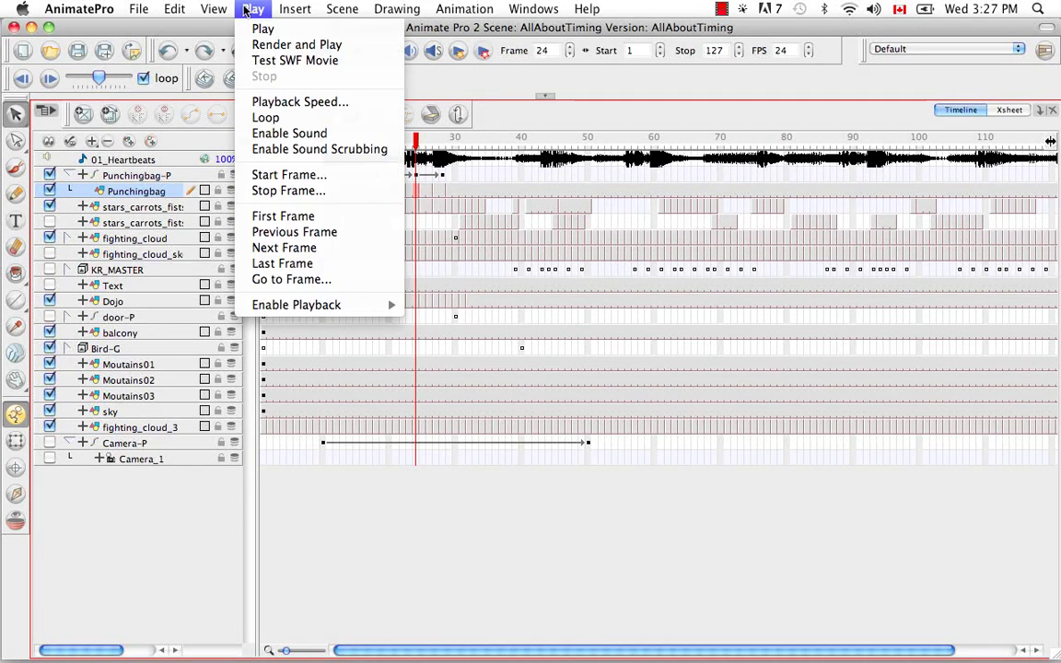
{"action": "left_click", "coordinate": [307, 251]}
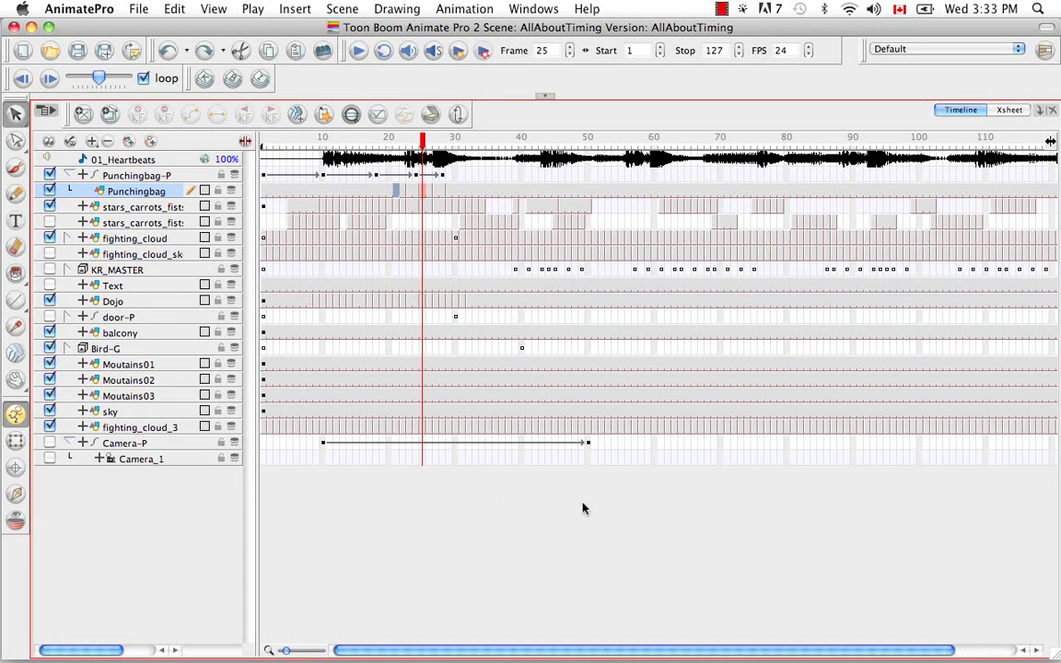